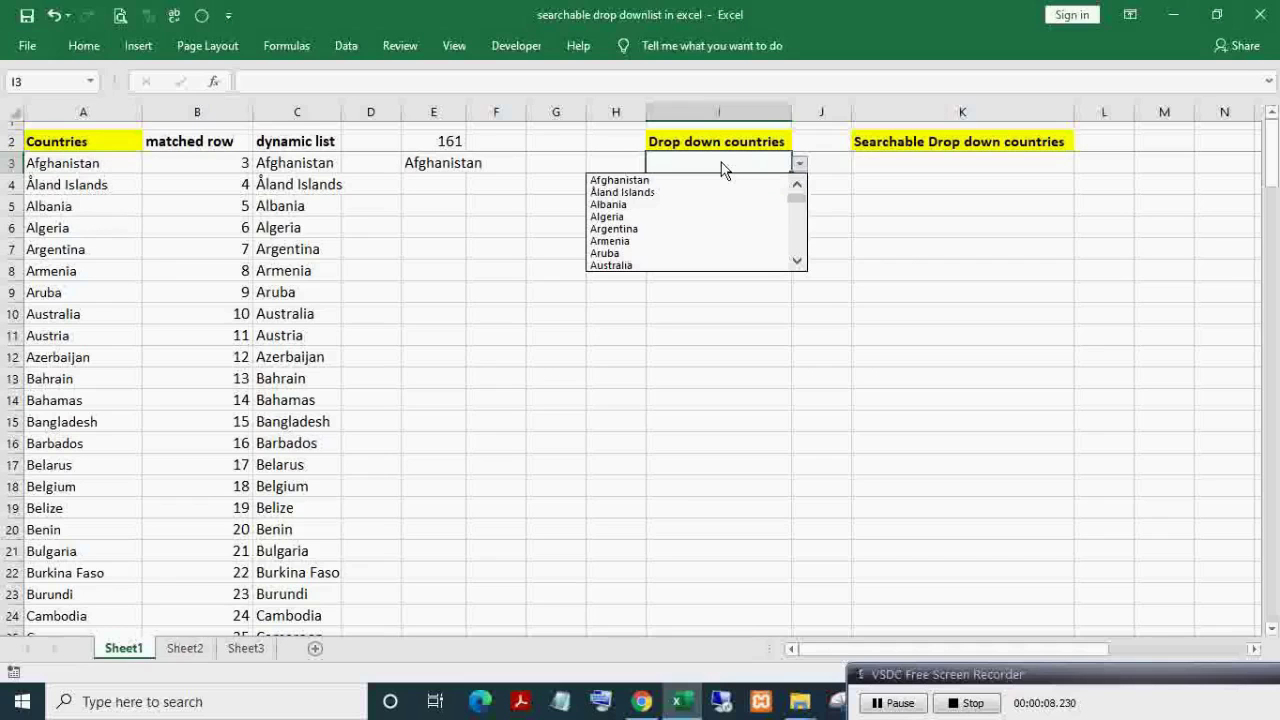
Choose Viet Nam from the drop-down list of countries in I3
key(Down)
key(Down)
key(Down)
key(Down)
key(Down)
key(Down)
key(Down)
key(Down)
key(Down)
key(Down)
key(Down)
key(Down)
key(Down)
key(Down)
key(Down)
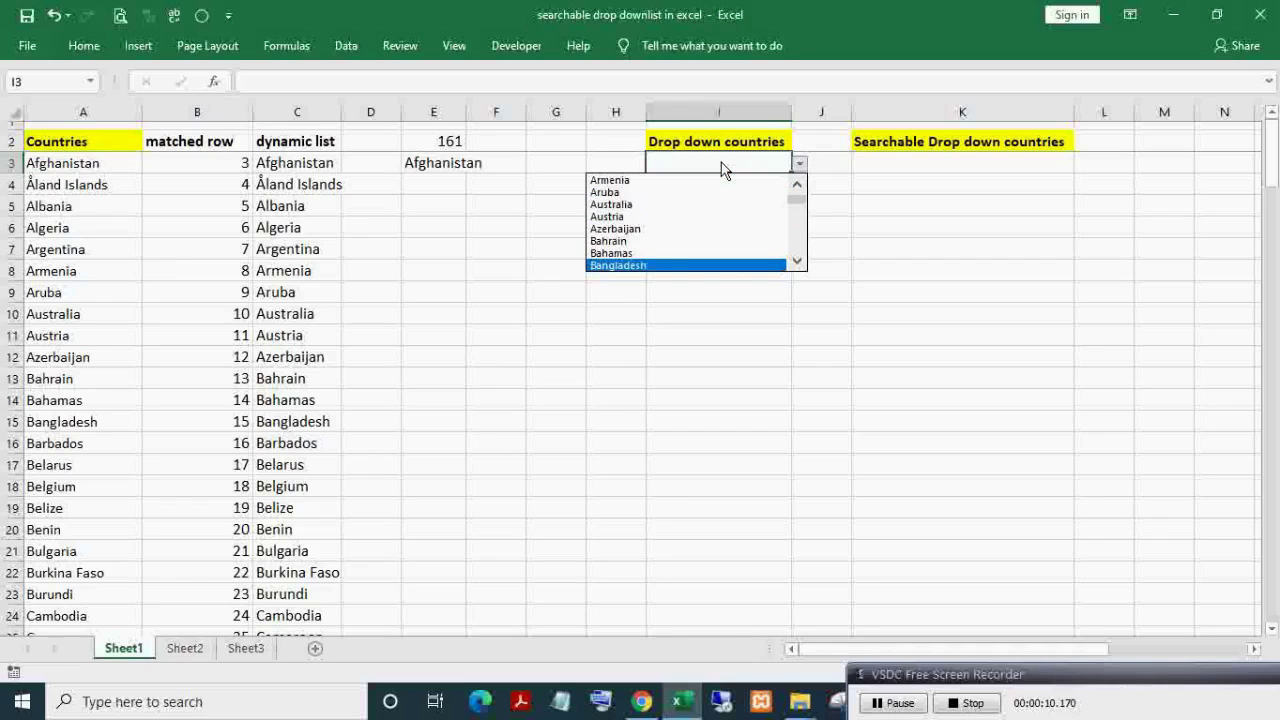
drag(797, 200, 796, 258)
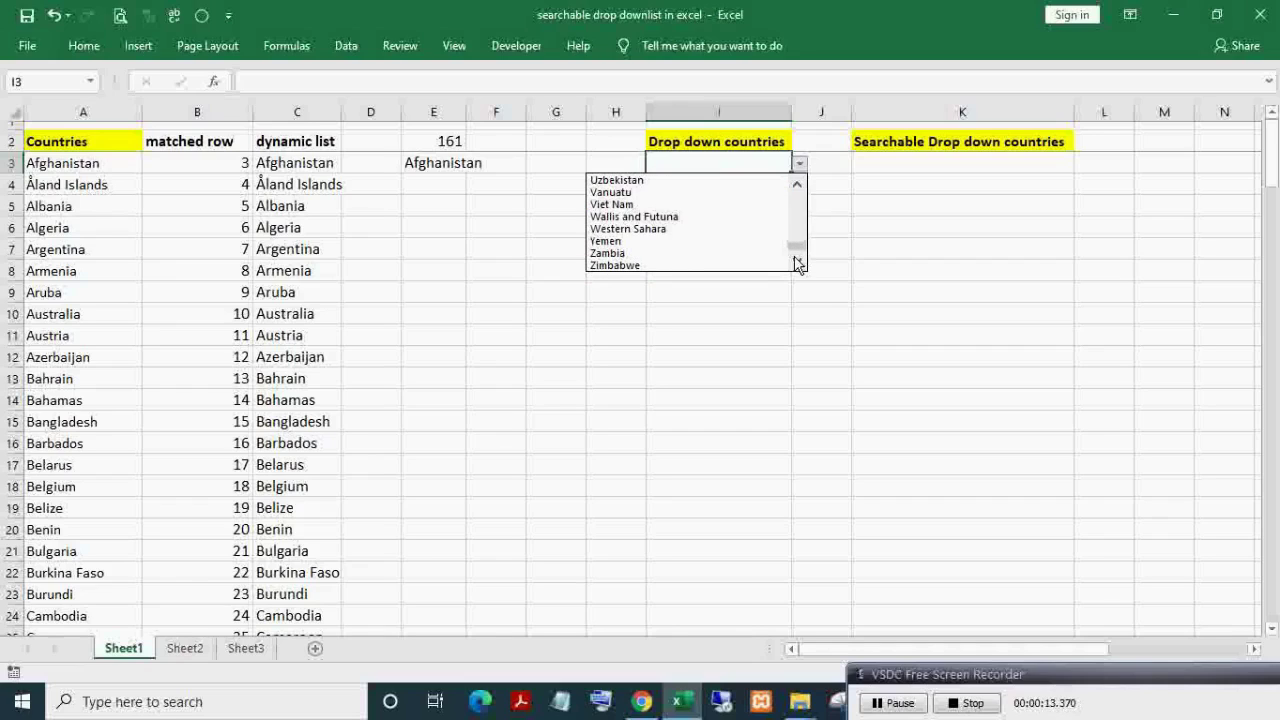
click(621, 206)
Enter "vi" in the searchable drop-down cell K3 and go through its filtered list of countries
key(Right)
key(Right)
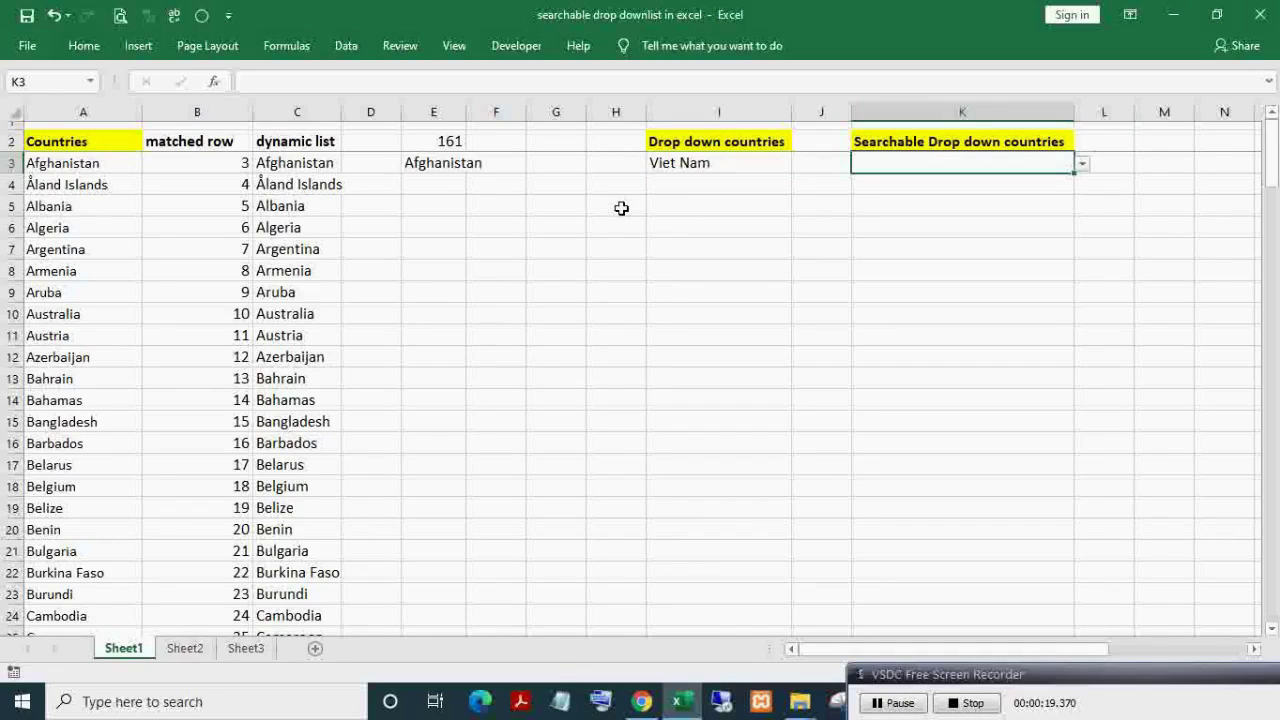
text(vi)
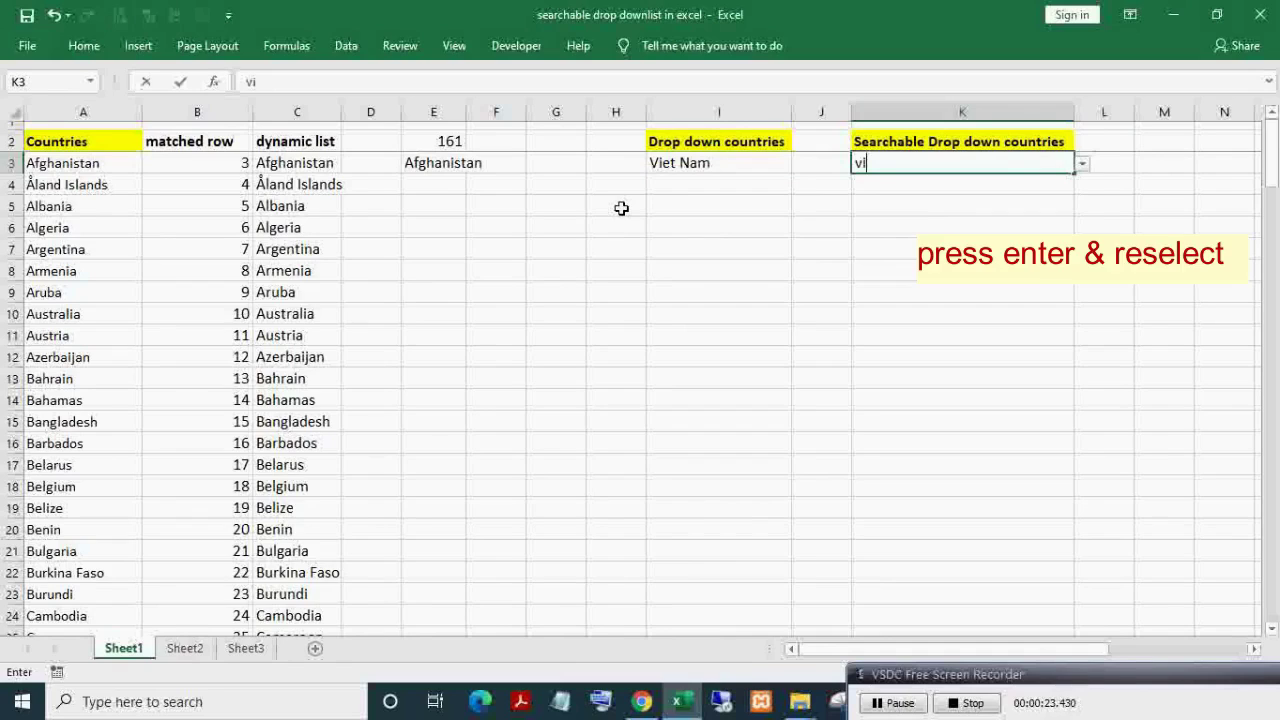
key(Return)
key(Up)
key(alt+Down)
key(Down)
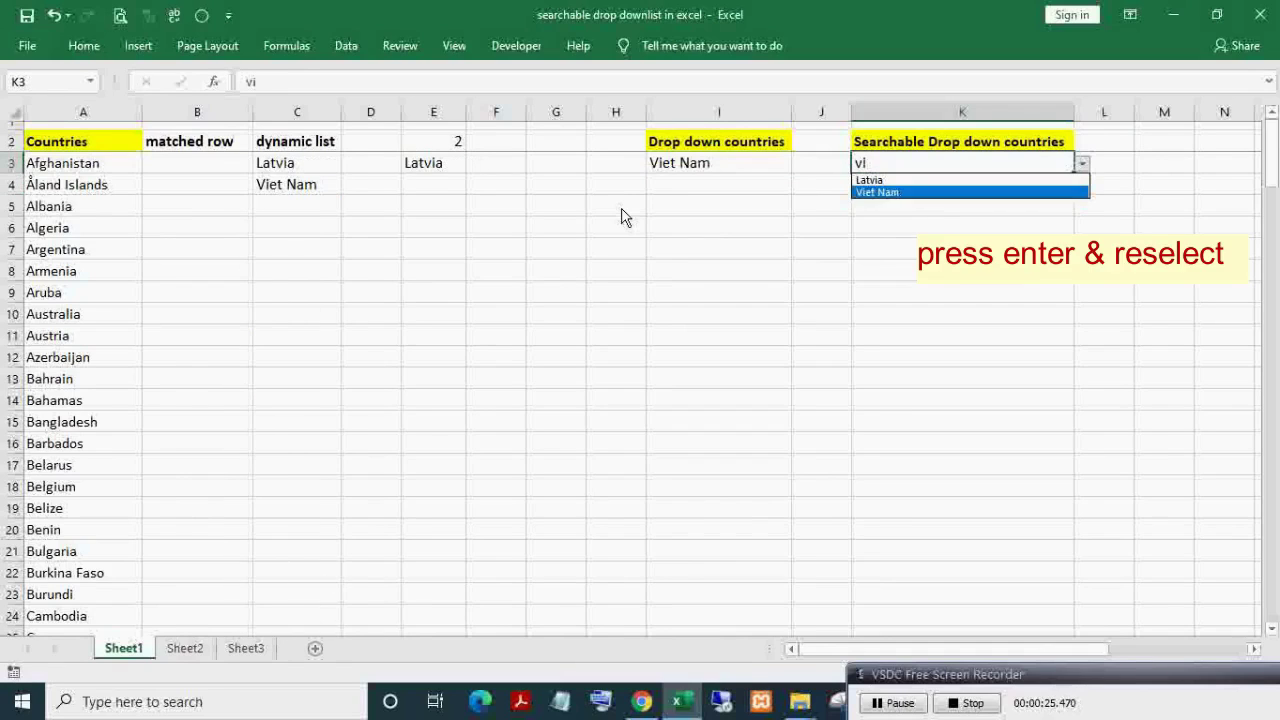
key(Up)
key(Down)
key(Down)
key(Up)
key(Down)
key(Up)
key(Down)
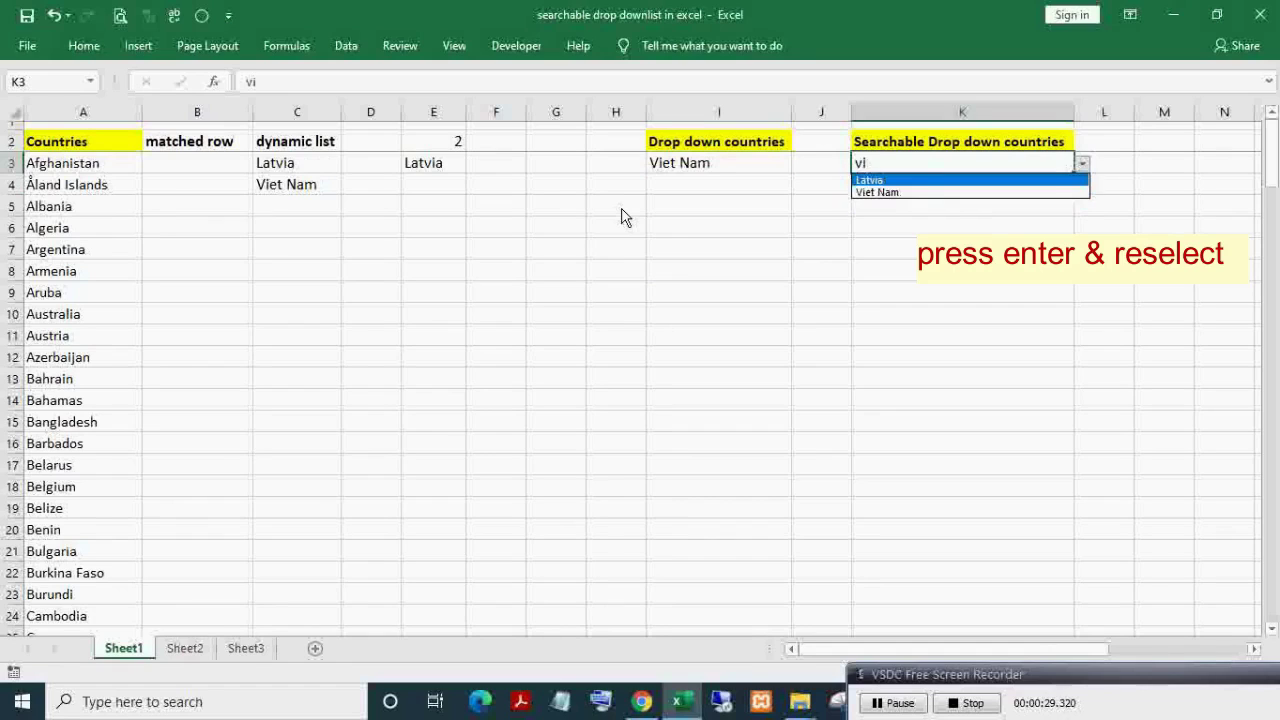
key(Return)
Replace the search text in K3 with "in" and choose India from the filtered country list
text(in)
key(Return)
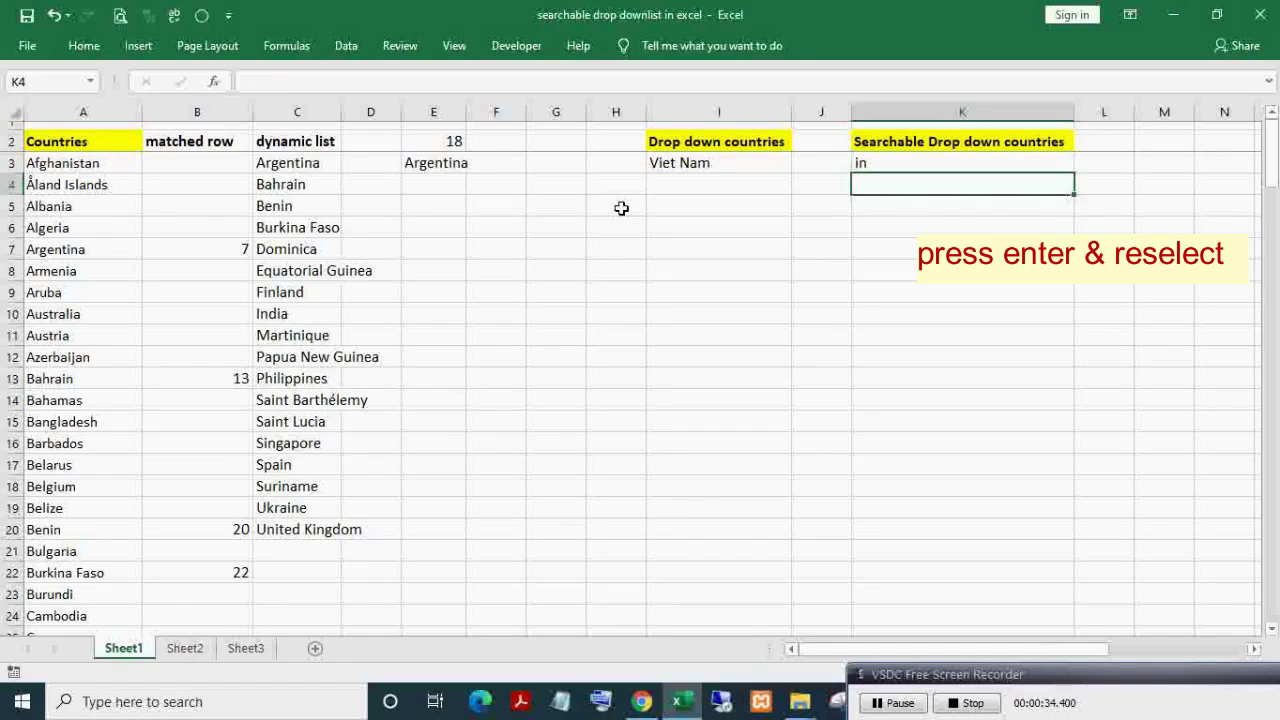
key(Up)
key(alt+Down)
key(Down)
key(Down)
key(Down)
key(Down)
key(Down)
key(Down)
key(Down)
key(Down)
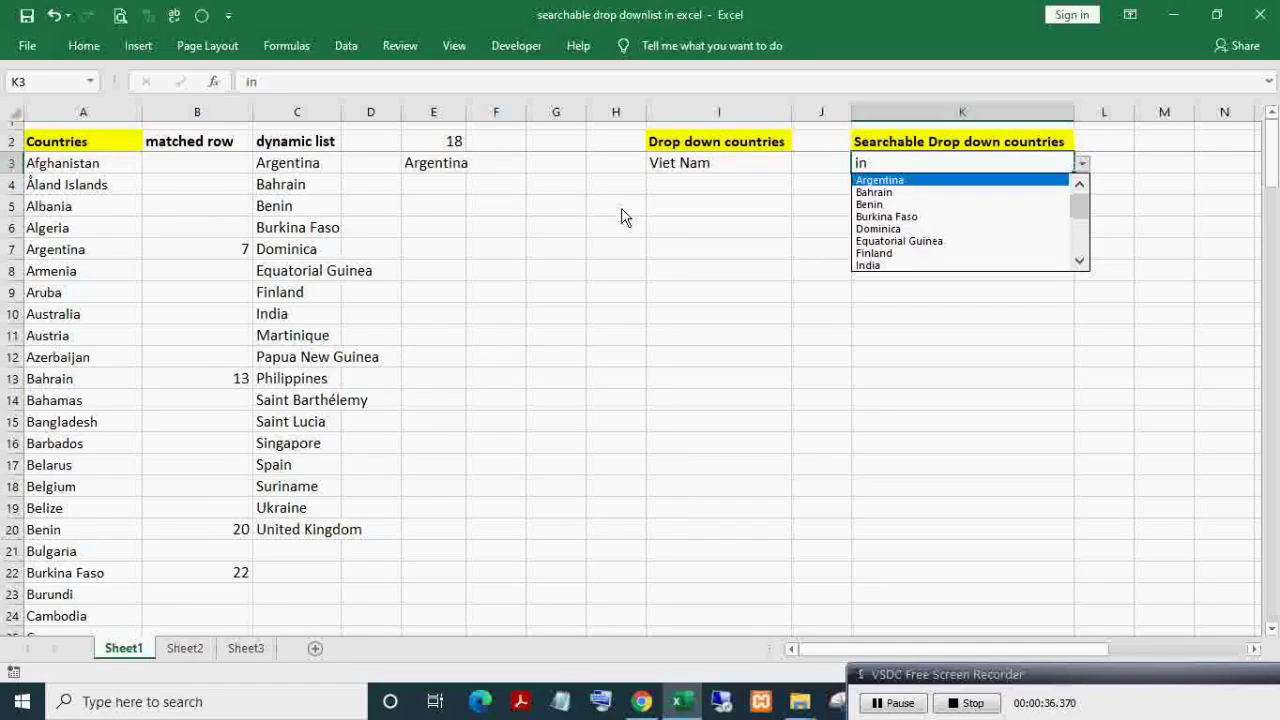
key(Down)
key(Down)
key(Down)
key(Down)
key(Down)
key(Down)
key(Down)
key(Down)
key(Down)
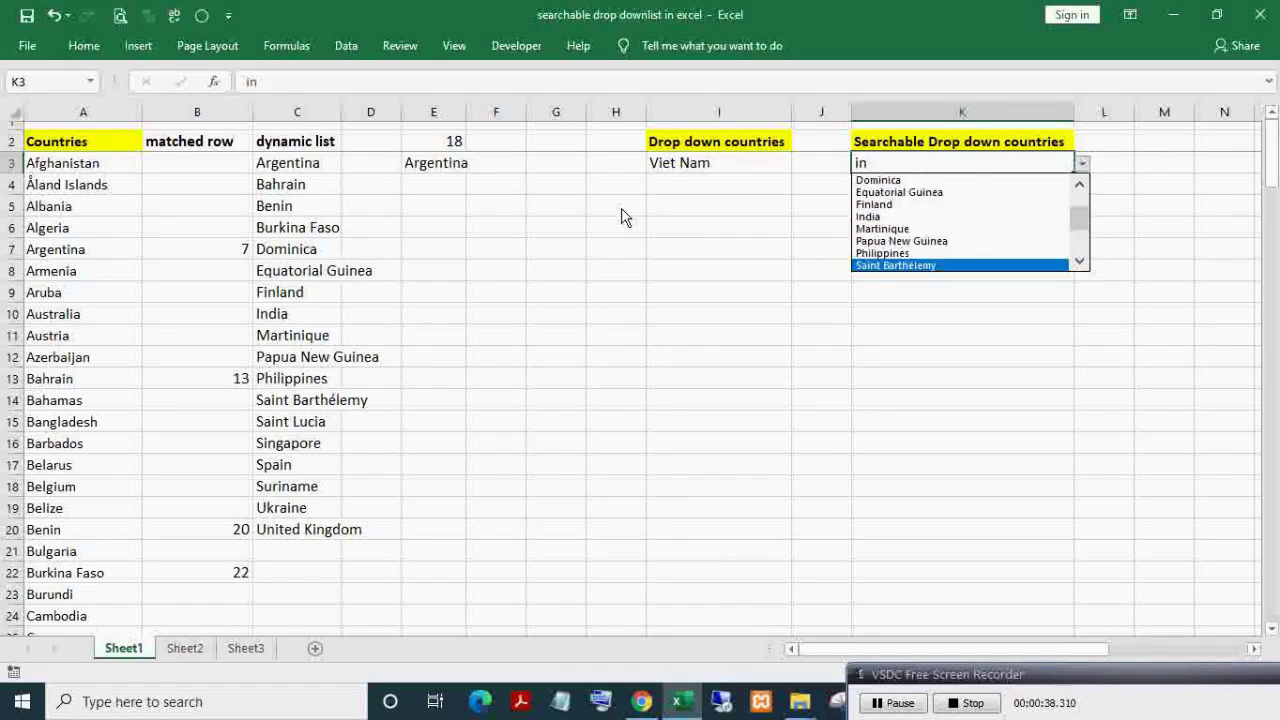
key(Up)
key(Up)
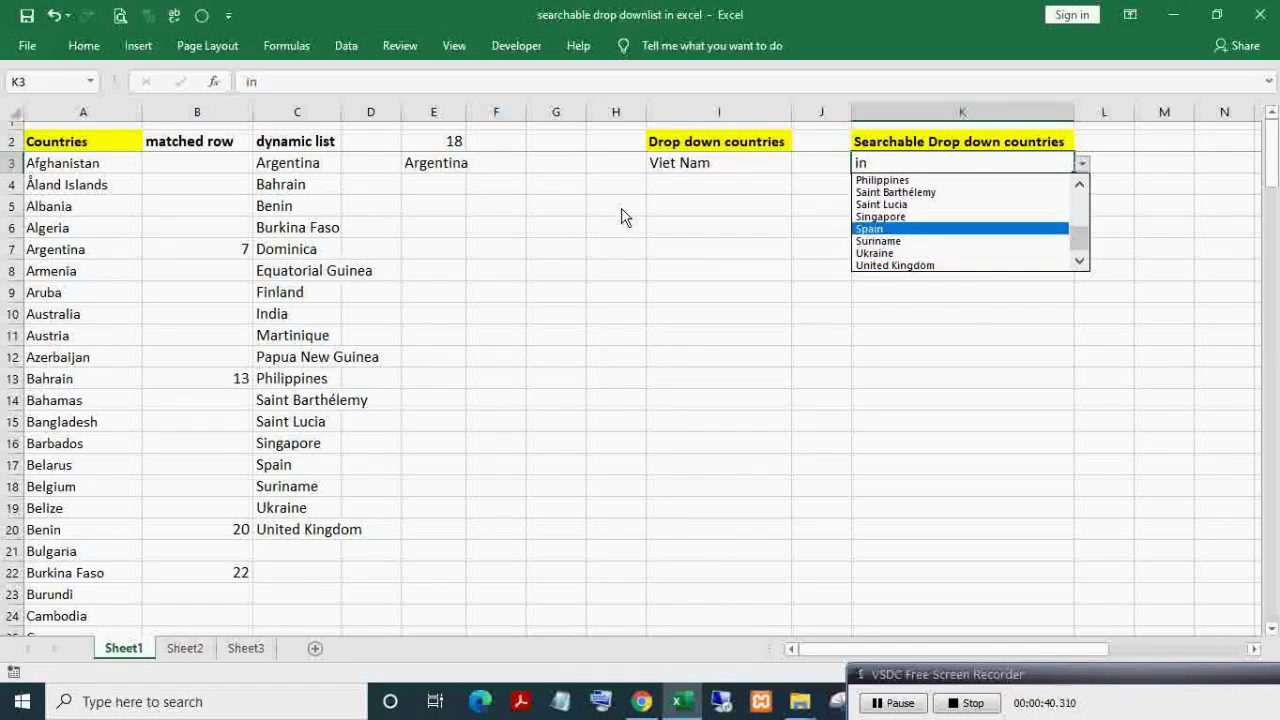
key(Up)
key(Up)
key(Up)
key(Up)
key(Up)
key(Up)
key(Up)
key(Up)
key(Up)
key(Up)
key(Down)
key(Down)
key(Down)
key(Down)
key(Up)
key(Return)
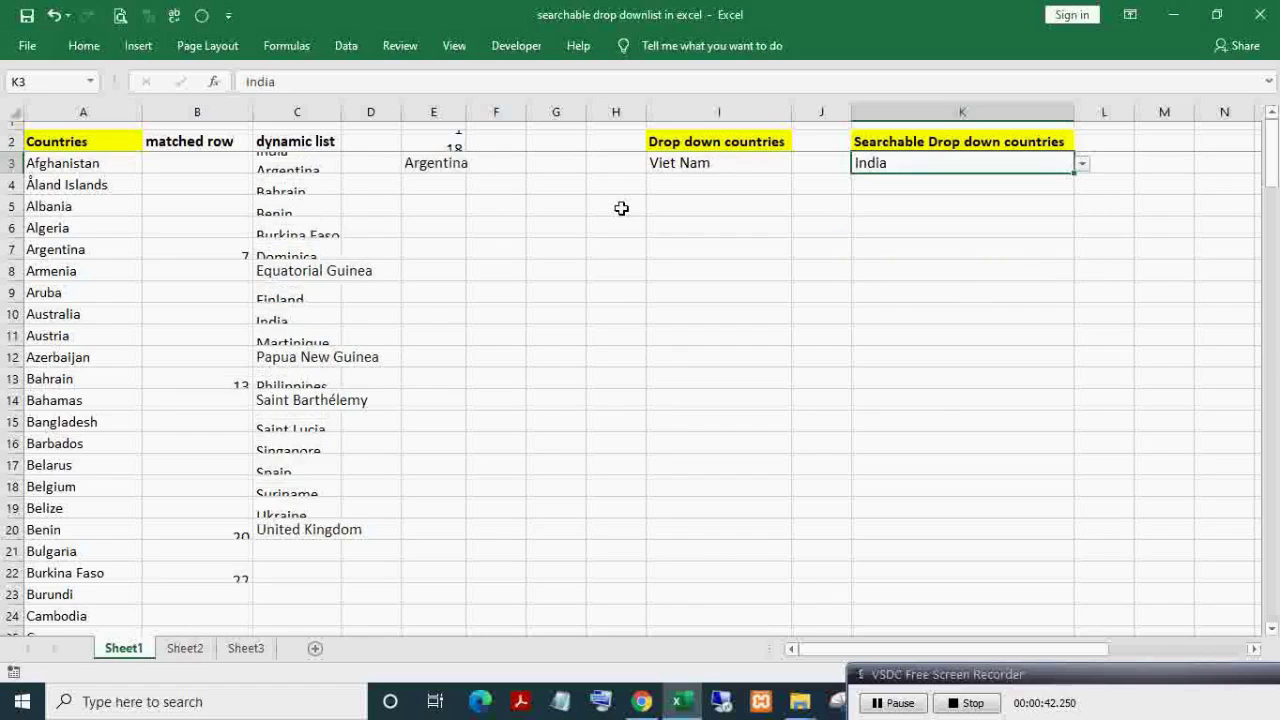
Enter "zi" in K3, go through its filtered list, and check the matching entries in dynamic list cells C3 and C4
text(z)
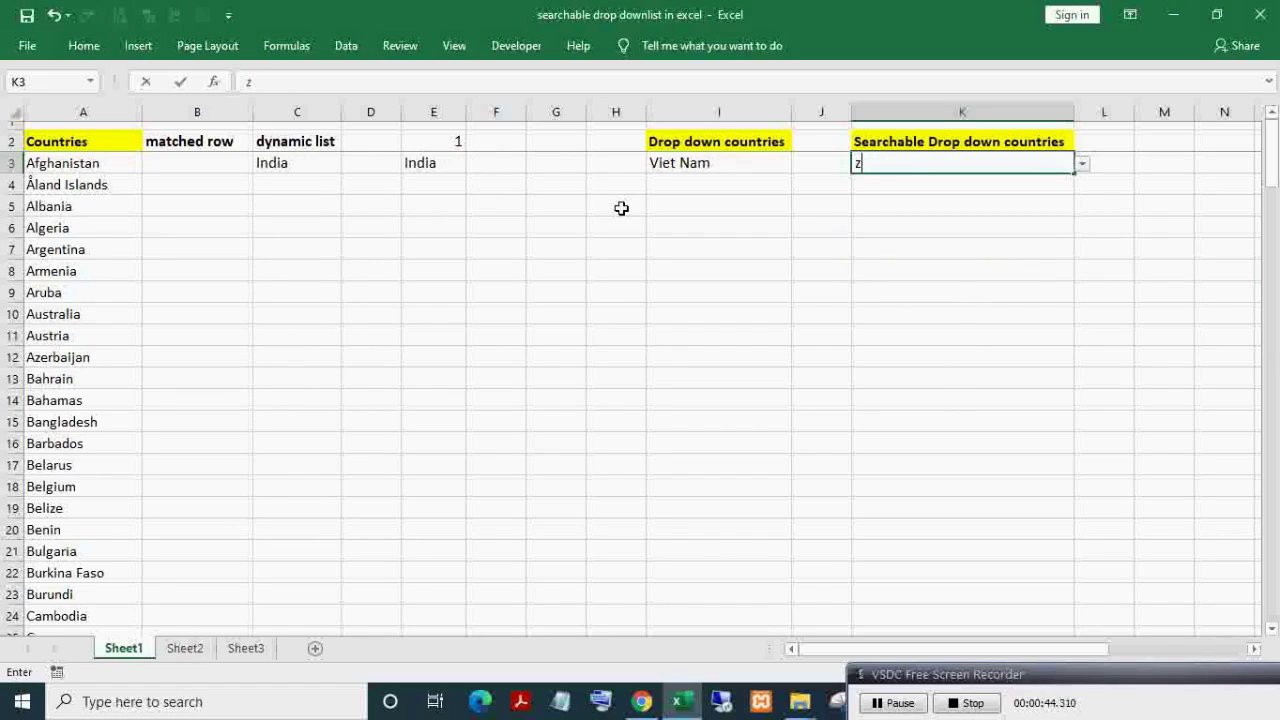
text(i)
key(Return)
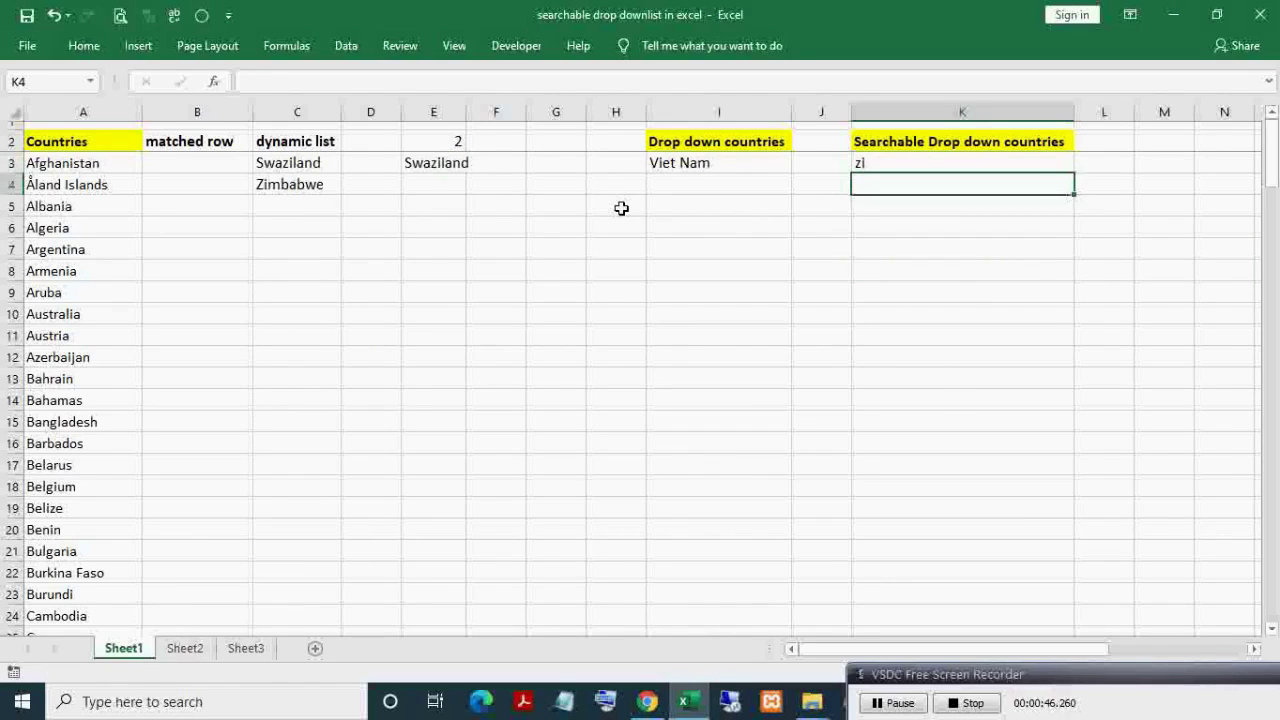
key(Up)
key(alt+Down)
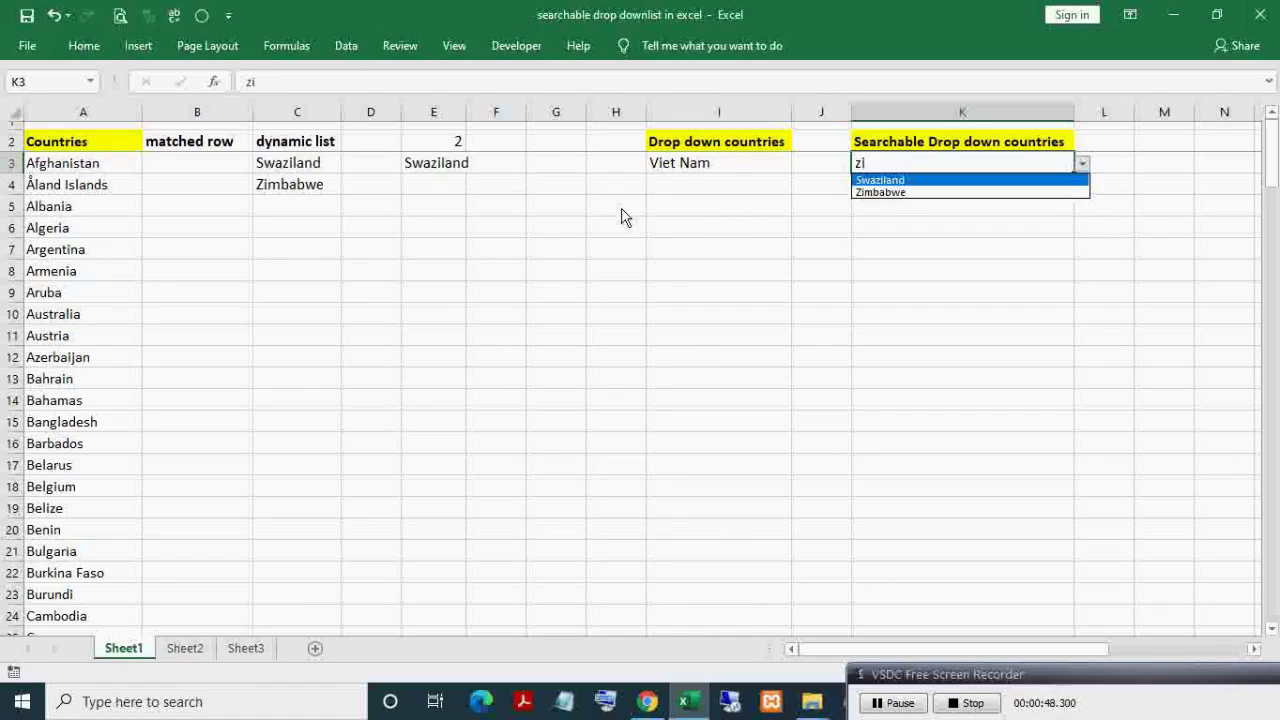
key(Down)
key(Up)
key(Down)
key(Up)
key(Down)
key(Up)
key(Down)
key(Return)
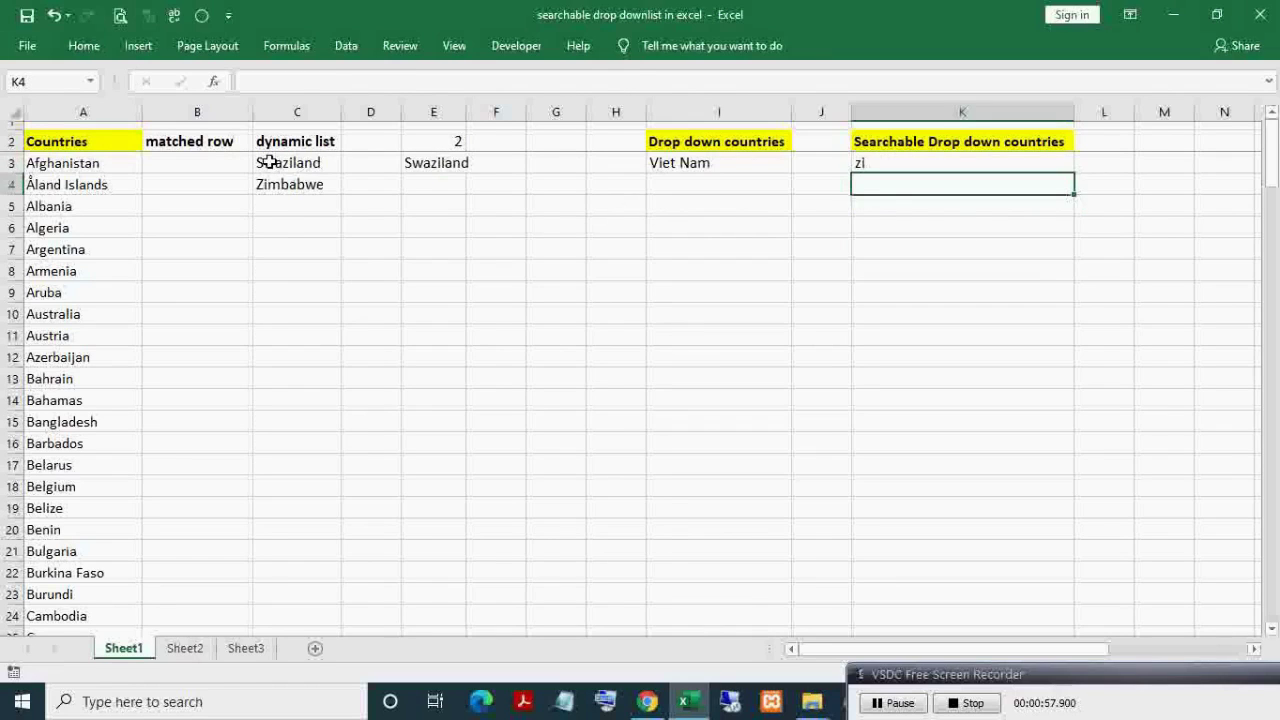
click(270, 172)
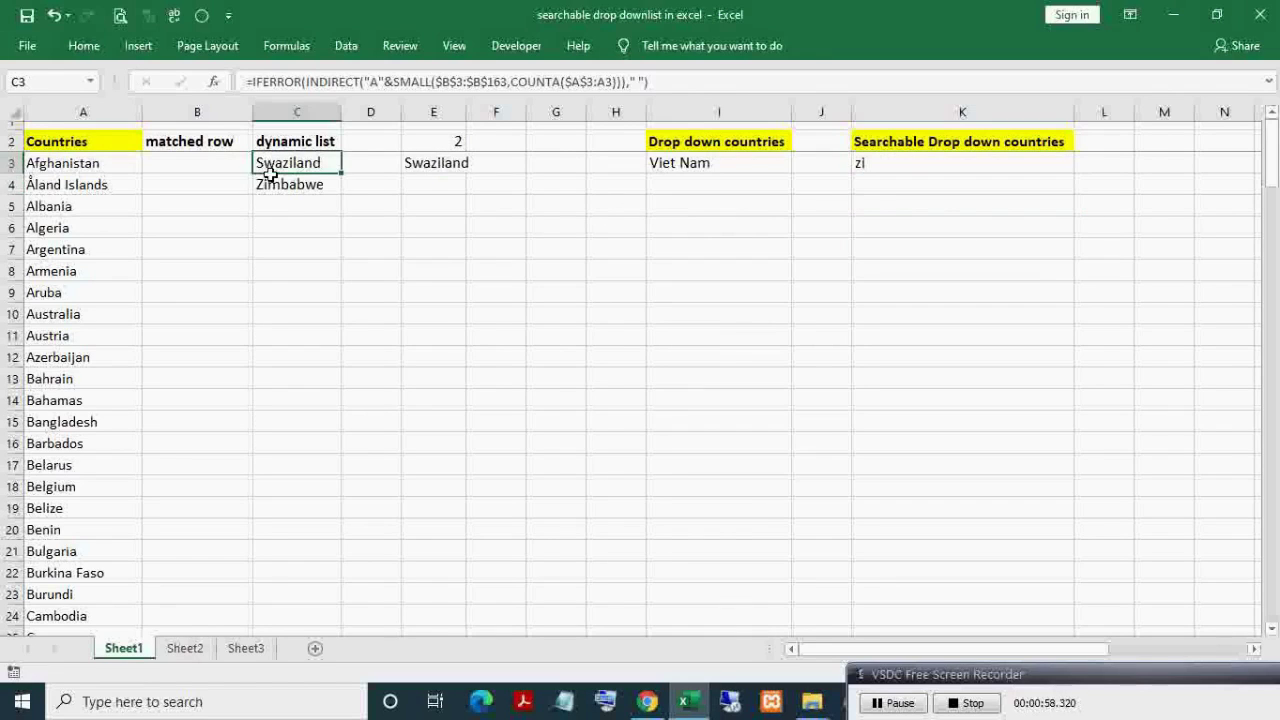
click(271, 190)
Enter "ua" in K3 and pick a country from the filtered drop-down list
click(896, 168)
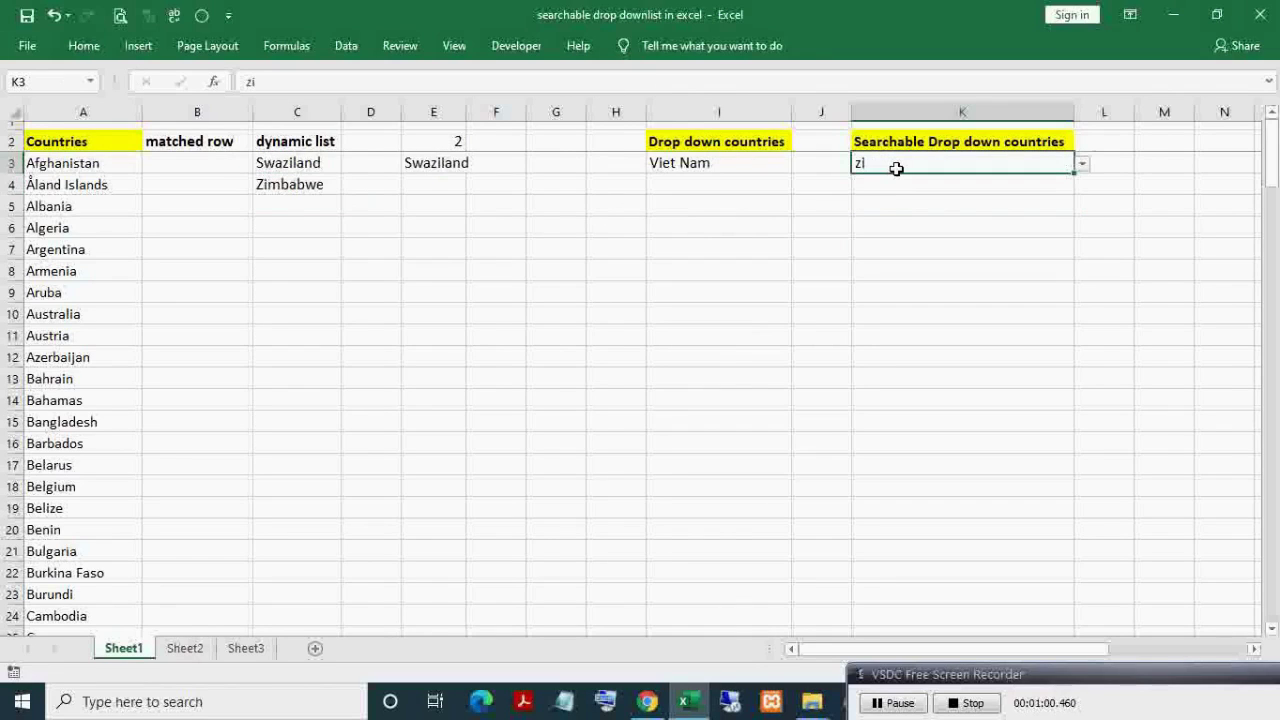
text(ua)
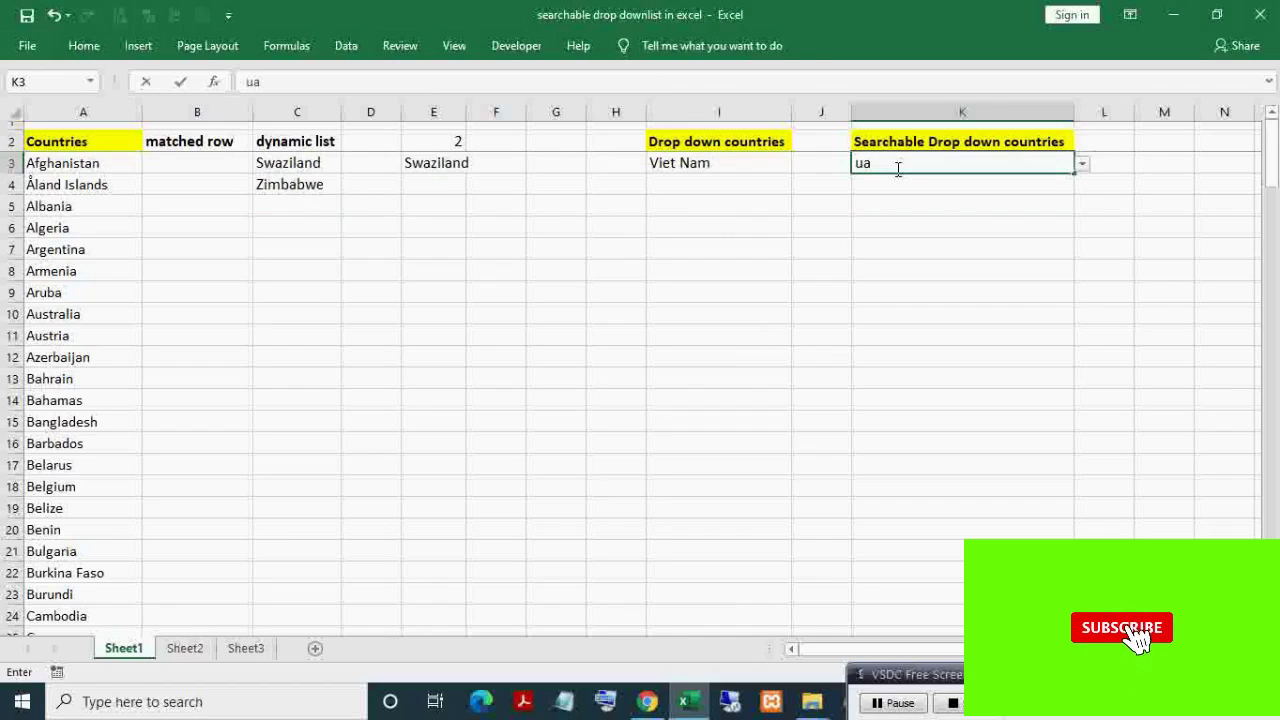
key(Return)
click(896, 168)
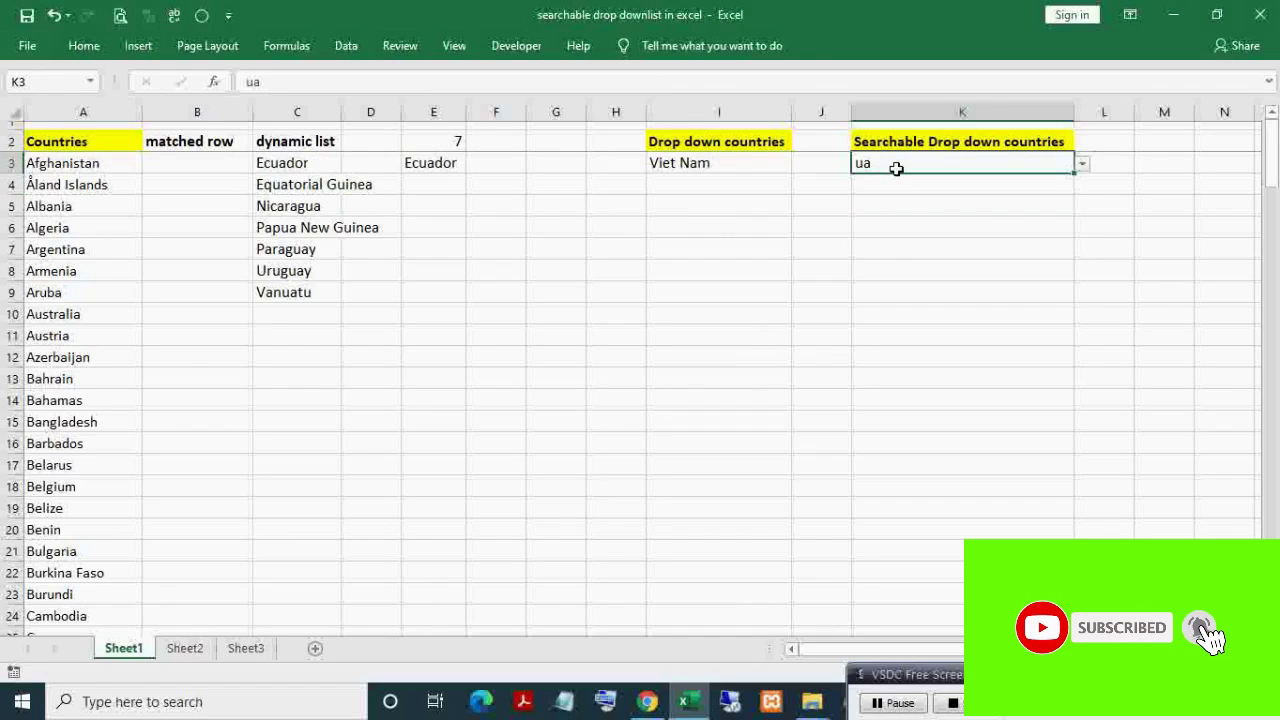
key(alt+Down)
key(Down)
key(Down)
key(Down)
key(Return)
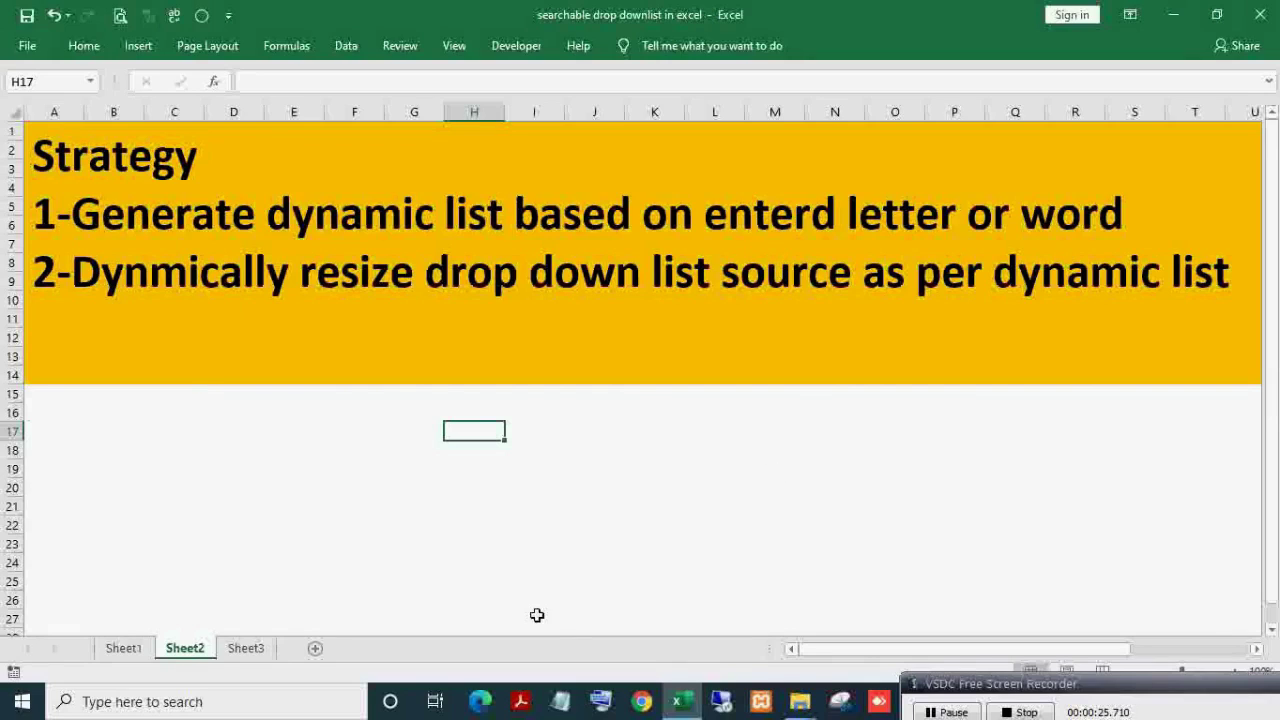
On Sheet1, enter "al" as the search text in K3 under Searchable Drop down countries
click(108, 650)
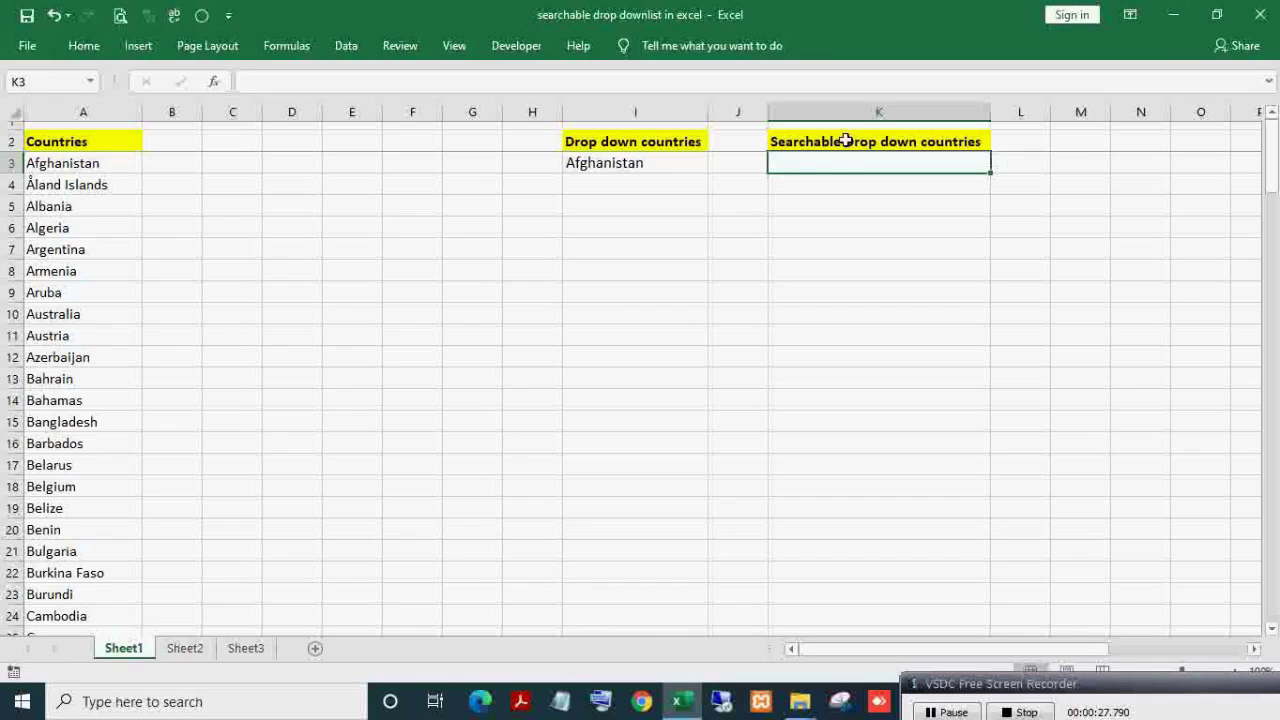
text(a)
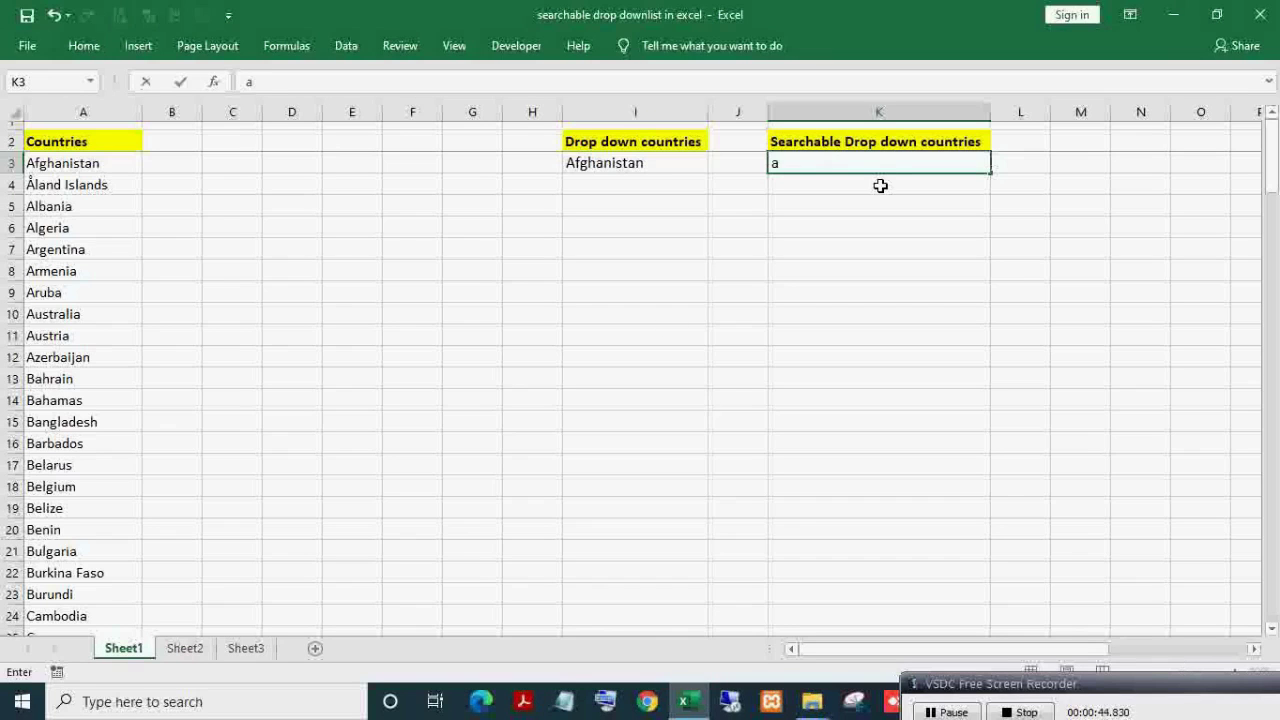
key(Escape)
right_click(880, 186)
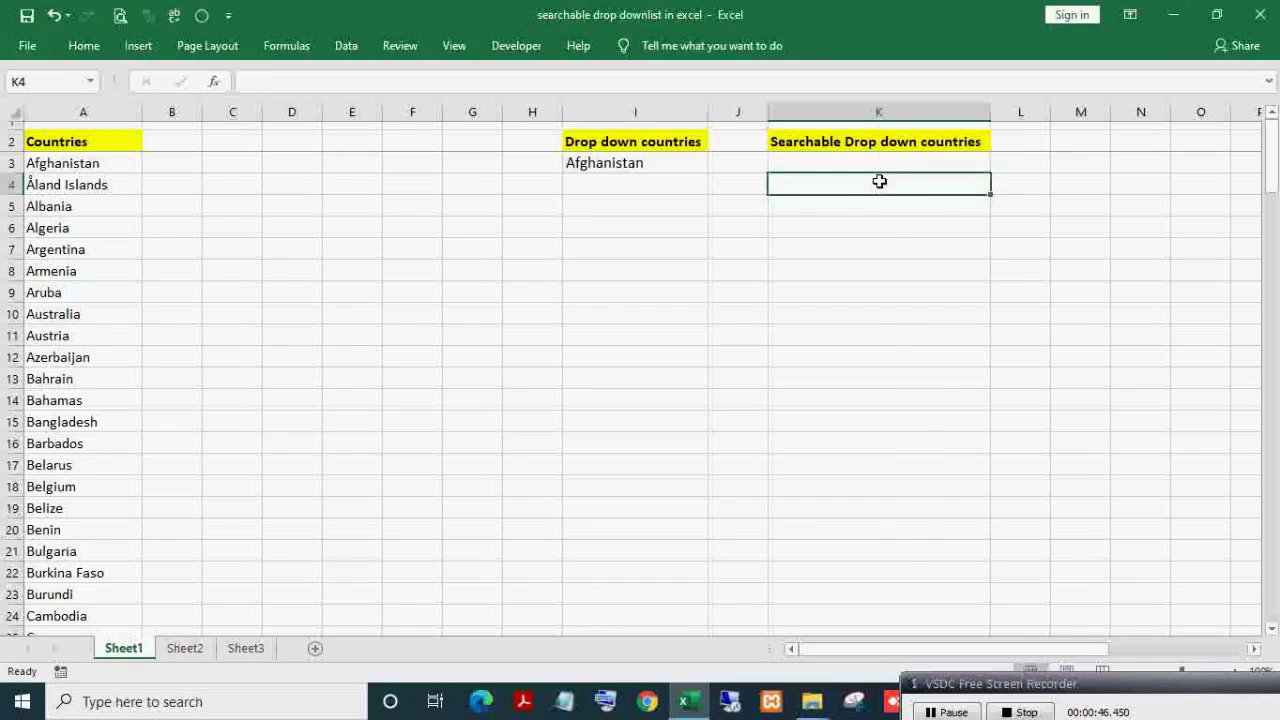
click(817, 166)
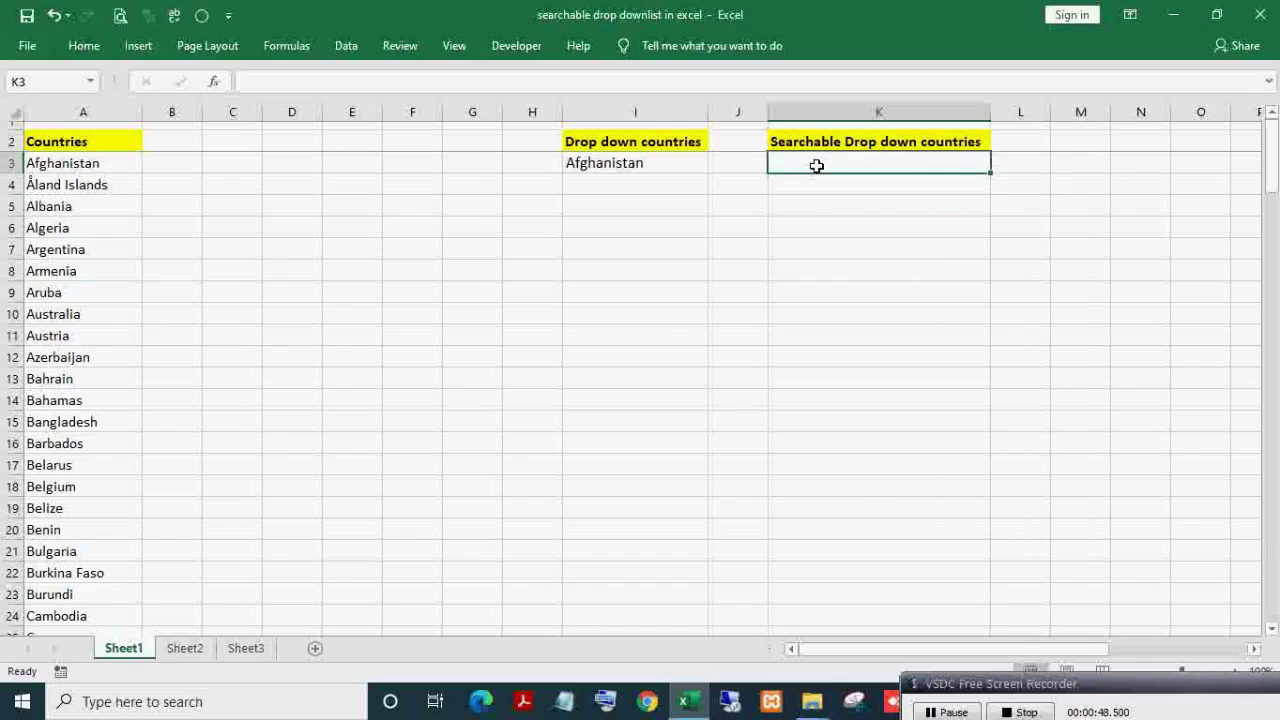
text(al)
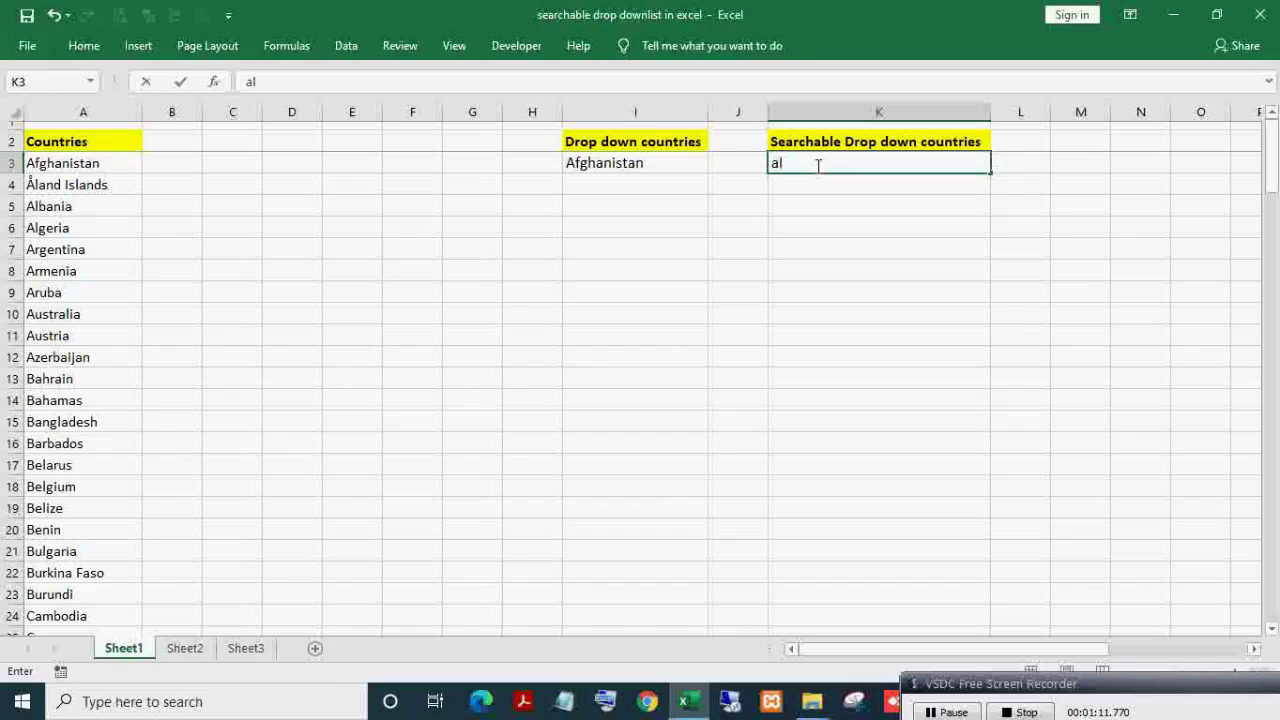
Enter the formula =SEARCH($K$3,A3) in B3 to look for the search text in the first country name
key(Left)
key(Left)
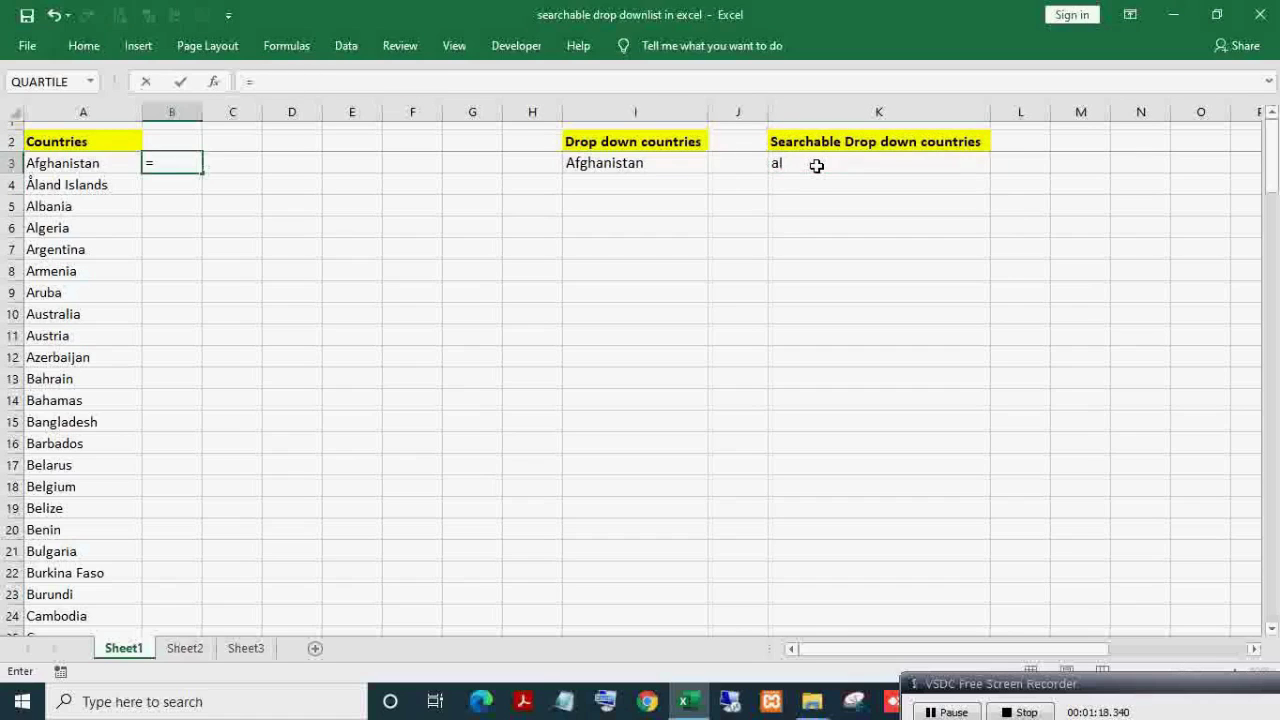
text(sea)
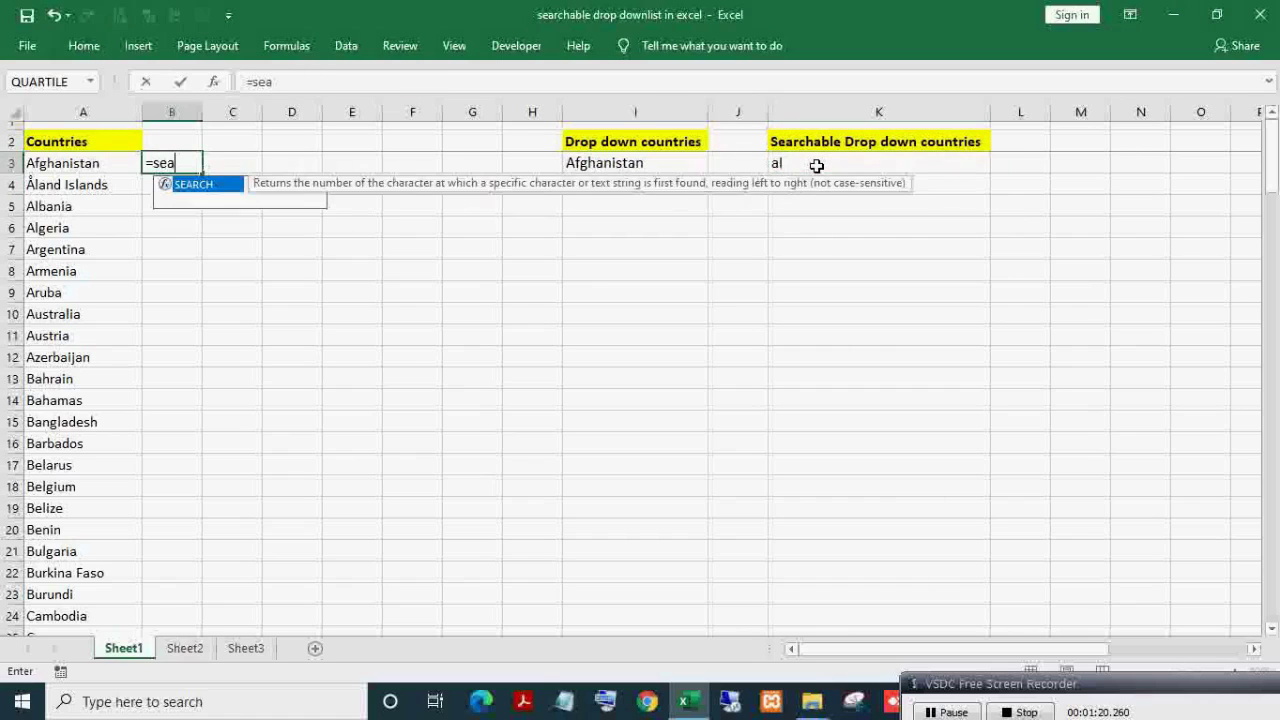
key(Tab)
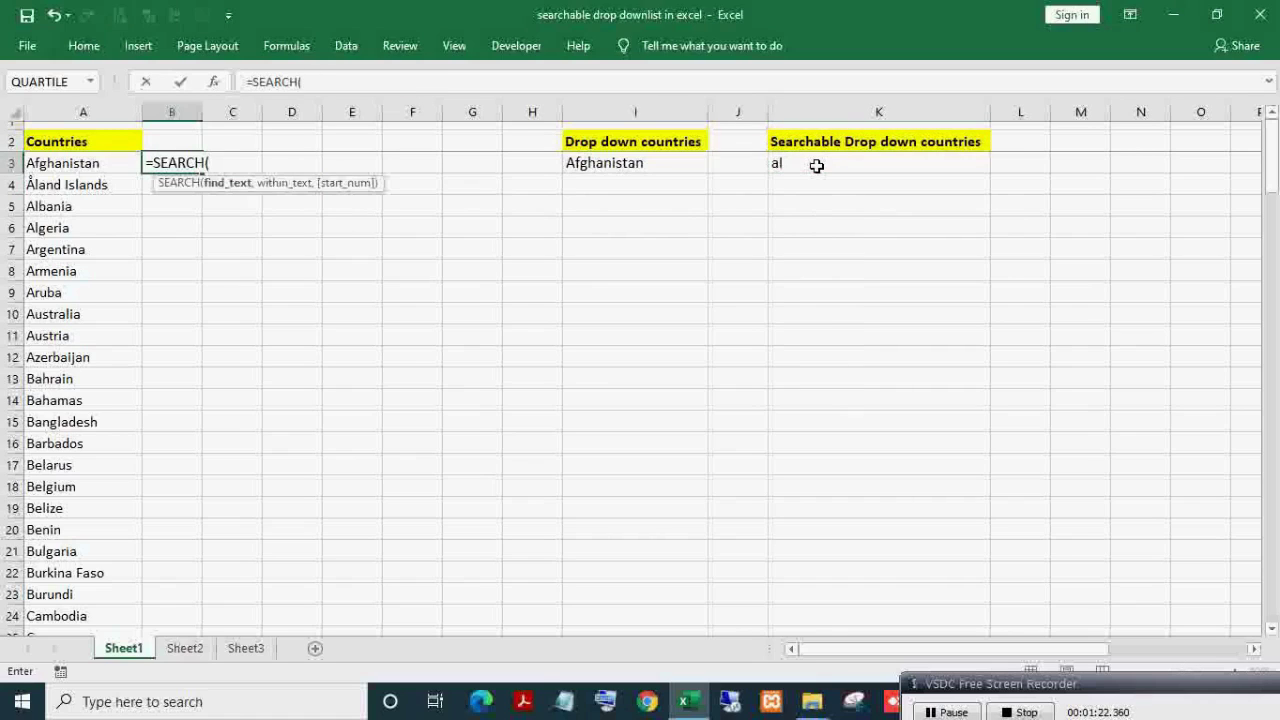
key(Right)
key(Right)
key(Right)
key(Right)
key(Right)
key(Right)
key(Right)
key(Right)
key(Right)
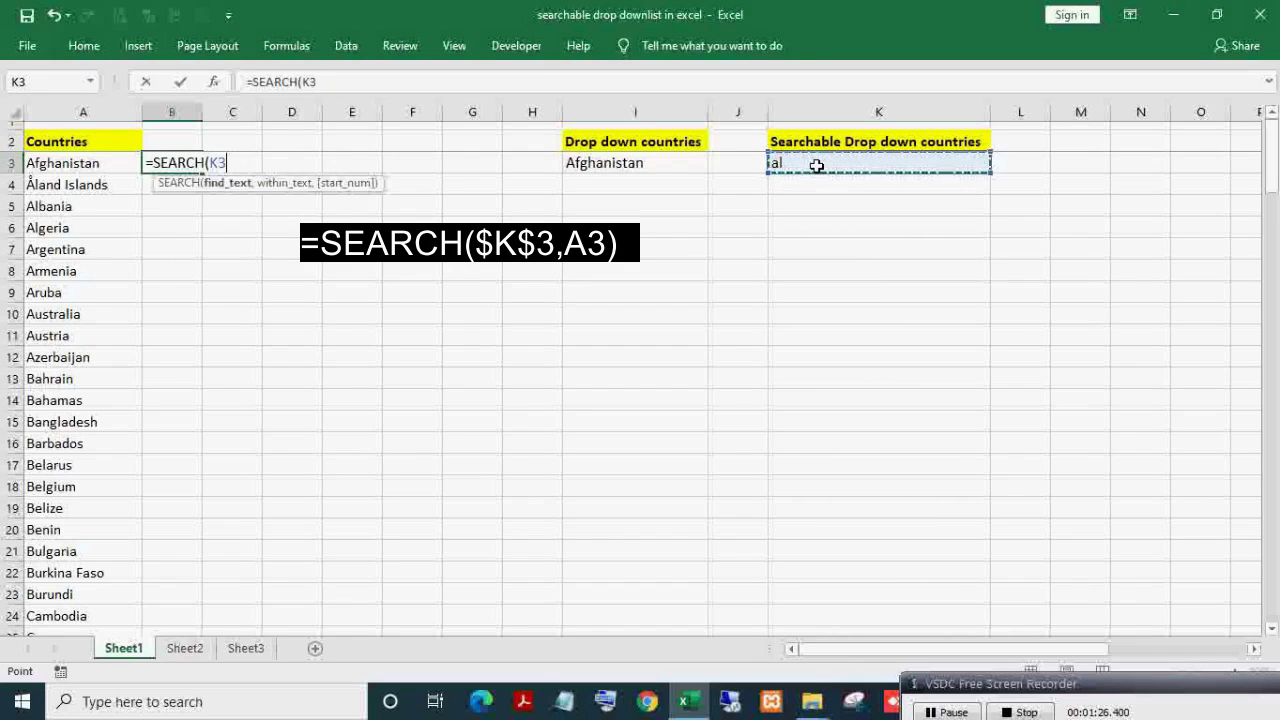
key(F4)
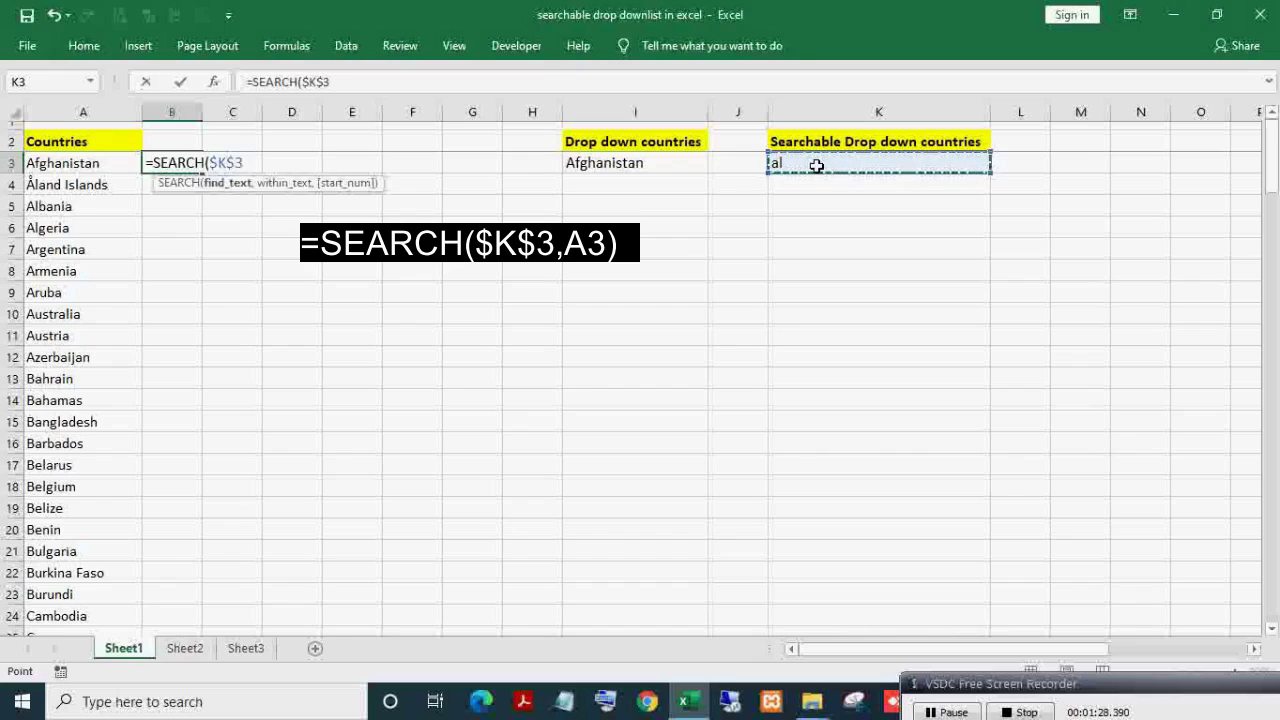
text(,)
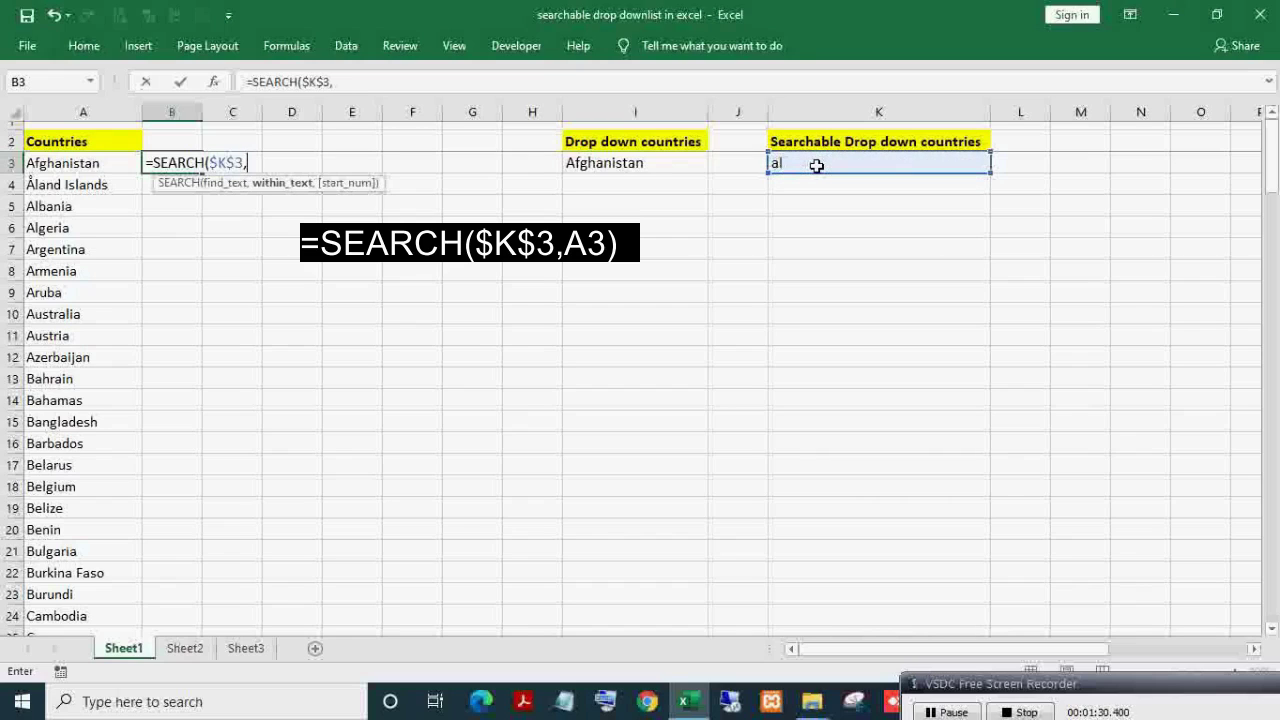
key(Left)
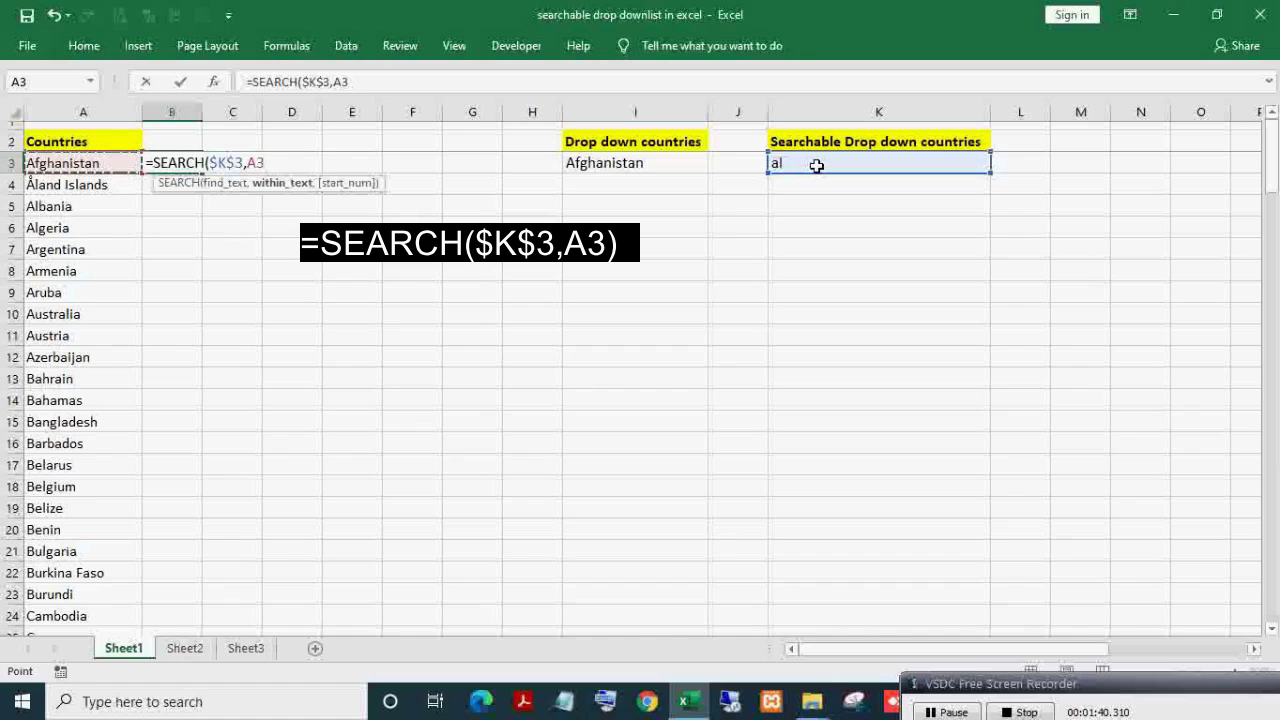
key(Return)
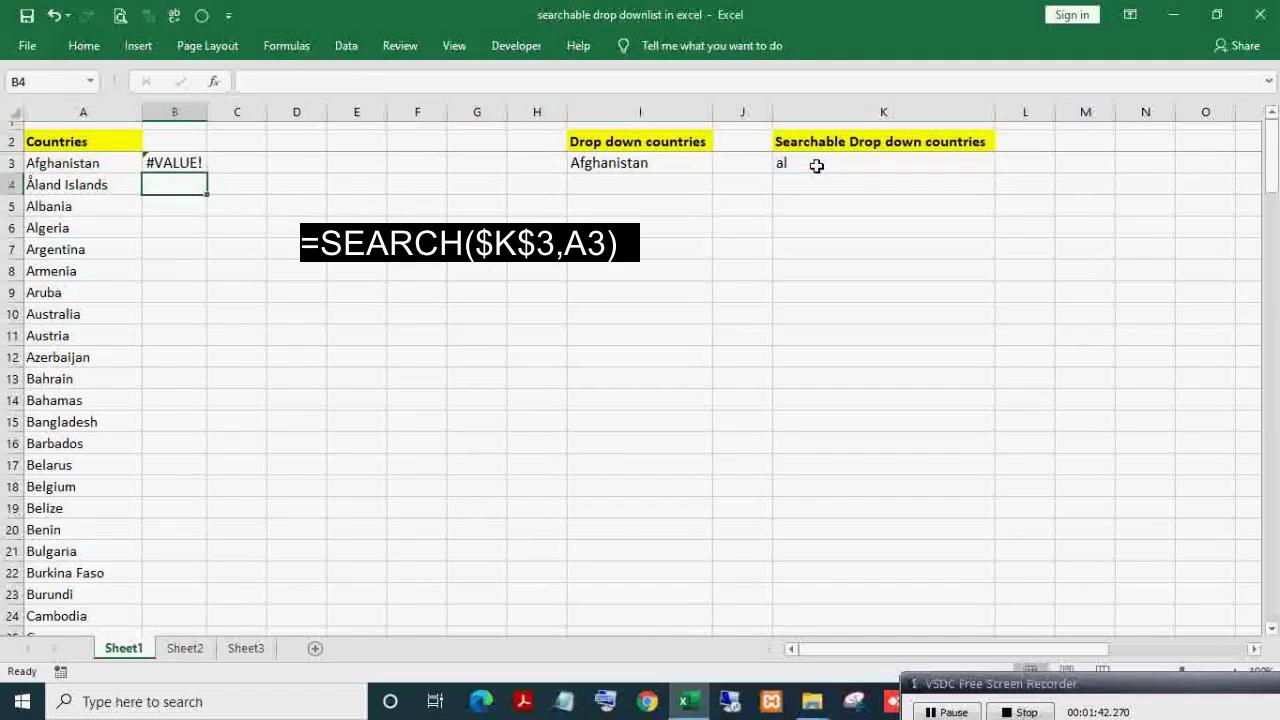
Fill the SEARCH formula from B3 down column B for the whole country list
key(Up)
key(ctrl+shift+Down)
key(ctrl+d)
key(ctrl+Down)
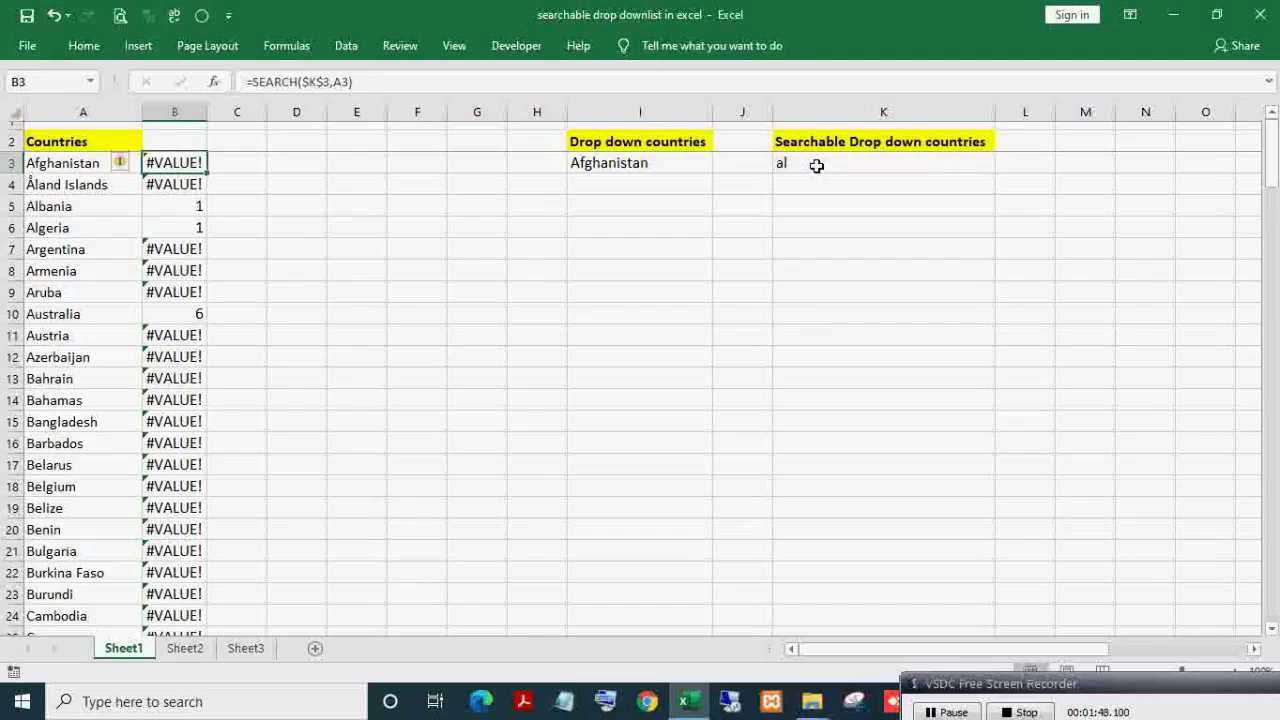
key(Up)
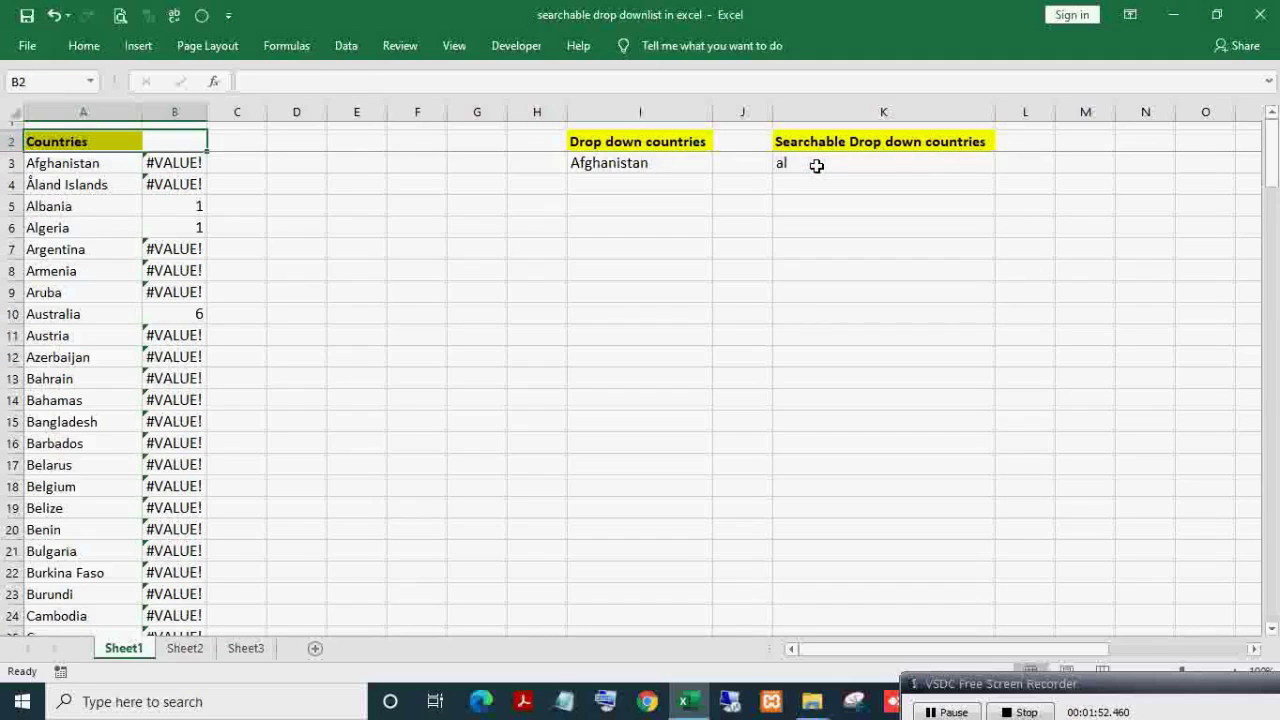
Add filters to the Countries header row and inspect the search text in K3
key(Left)
key(Up)
double_click(816, 165)
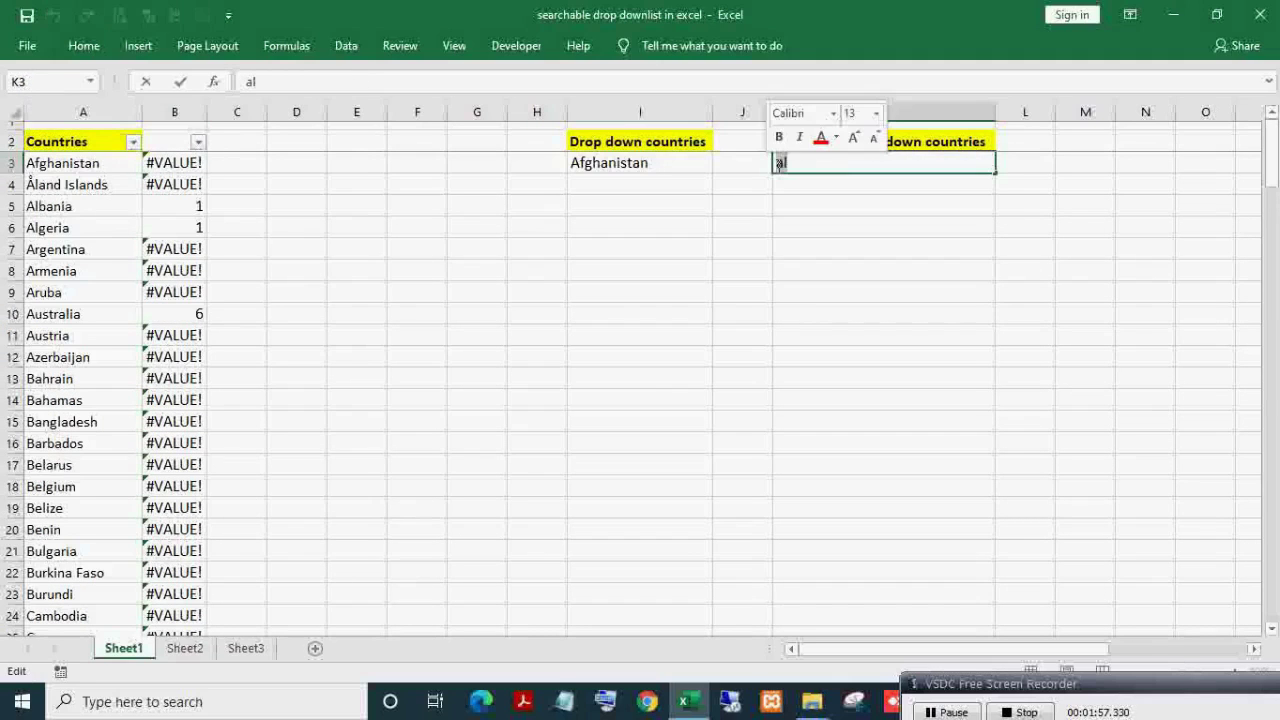
drag(816, 165, 774, 165)
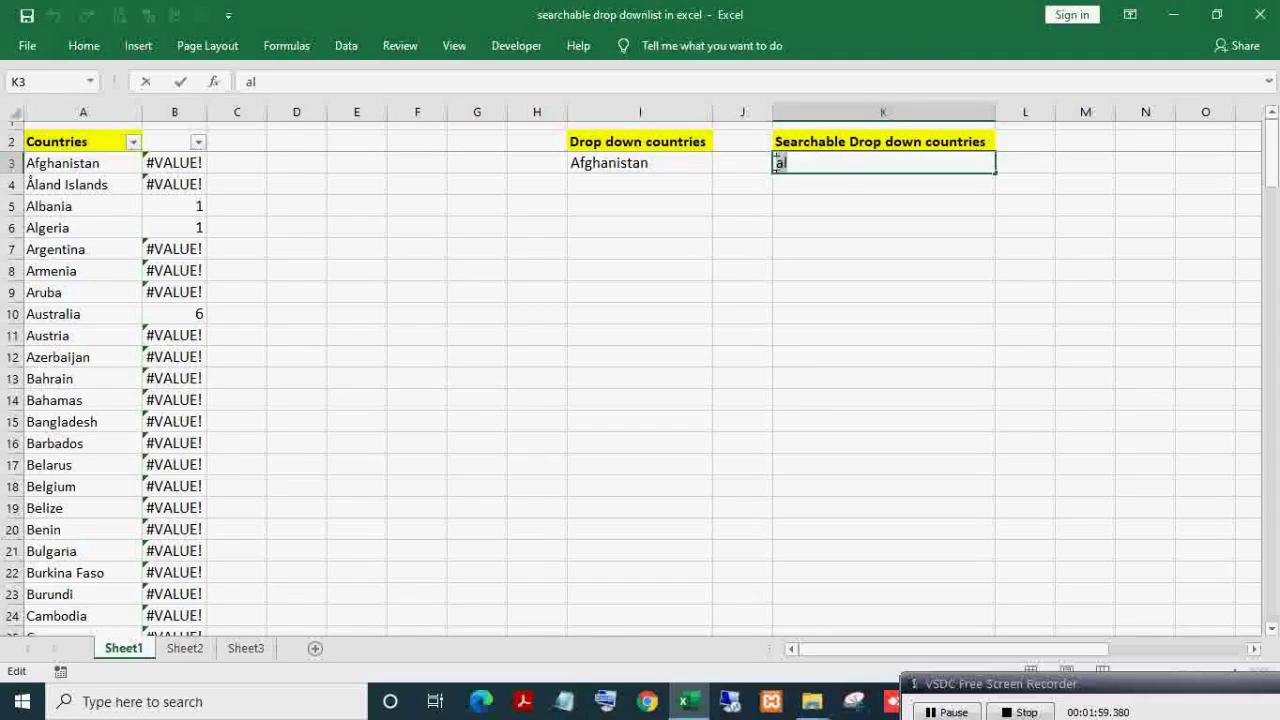
click(811, 184)
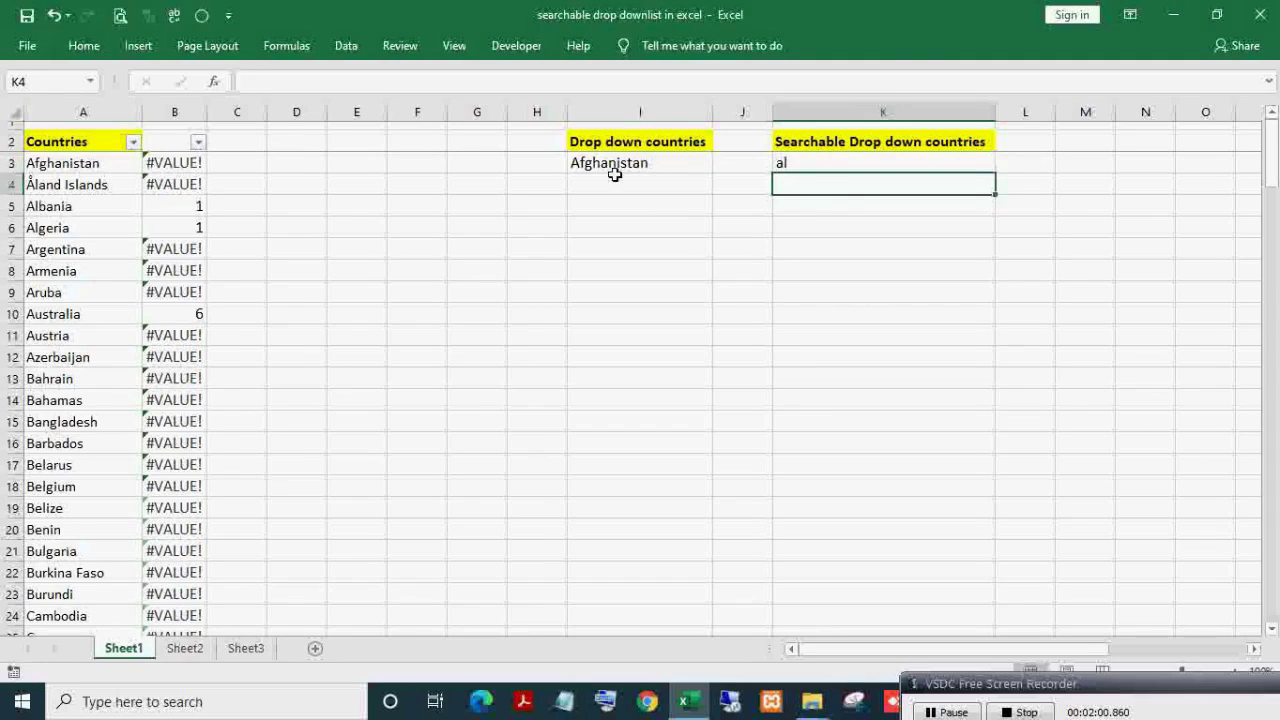
Filter column B to exclude the #VALUE! entries
click(198, 143)
scroll(240, 374, down, 1)
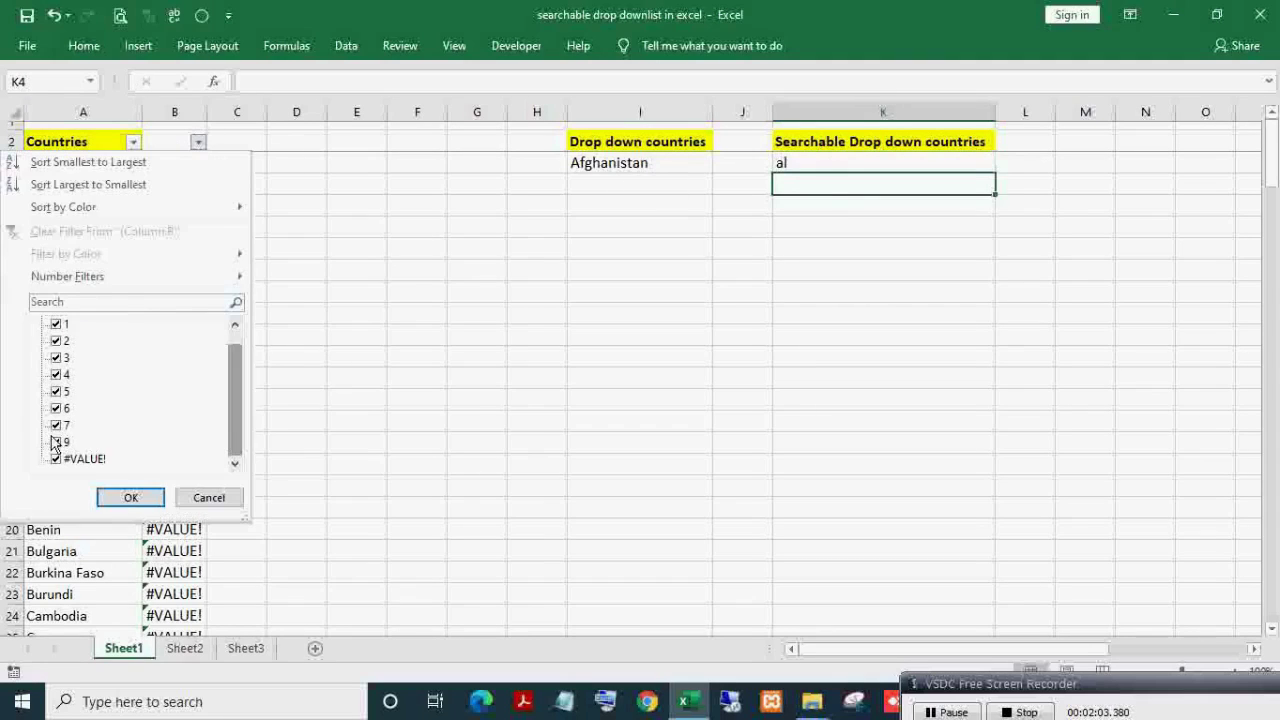
click(56, 460)
click(126, 497)
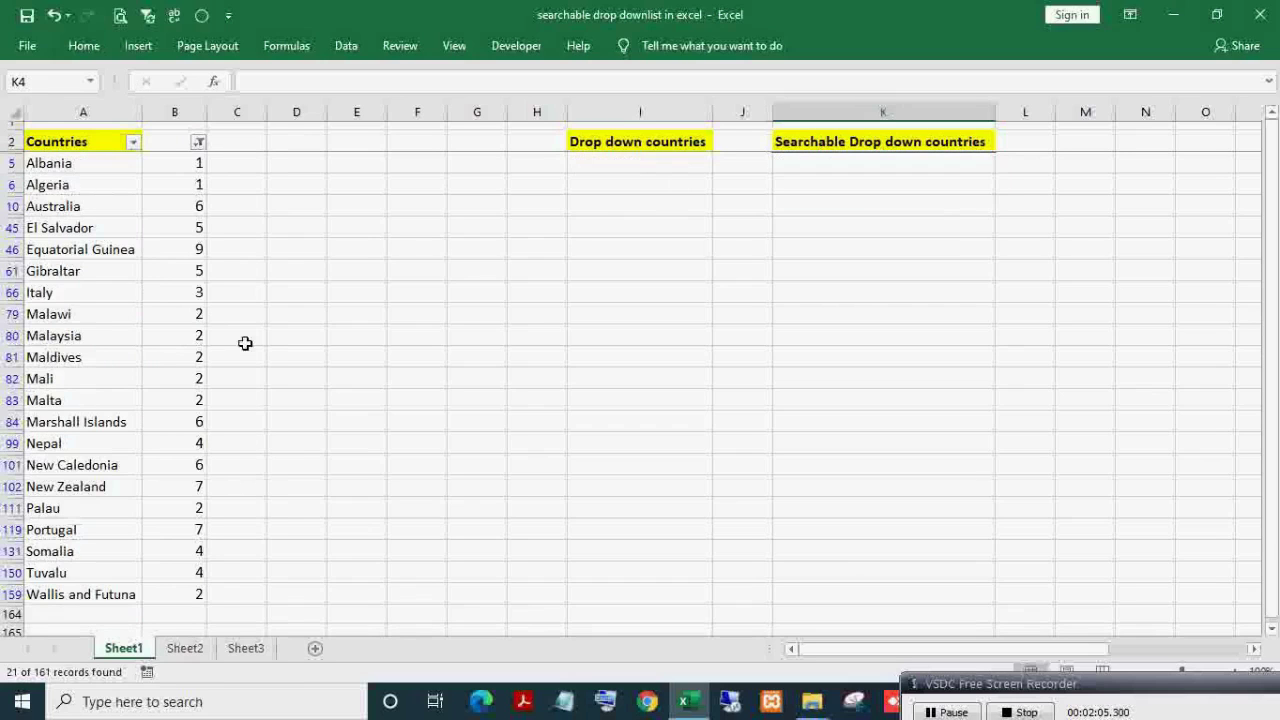
Examine the filtered country names in column A for where the search text occurs
click(52, 162)
click(57, 185)
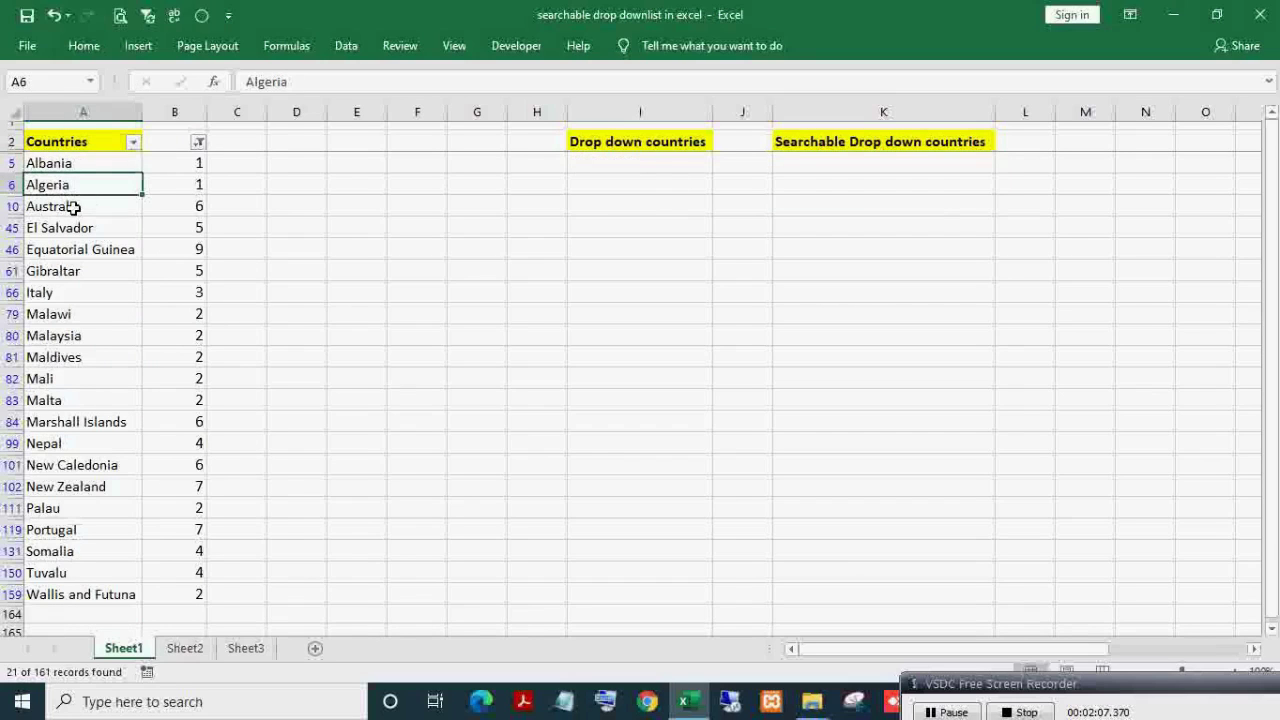
double_click(64, 206)
drag(68, 206, 60, 206)
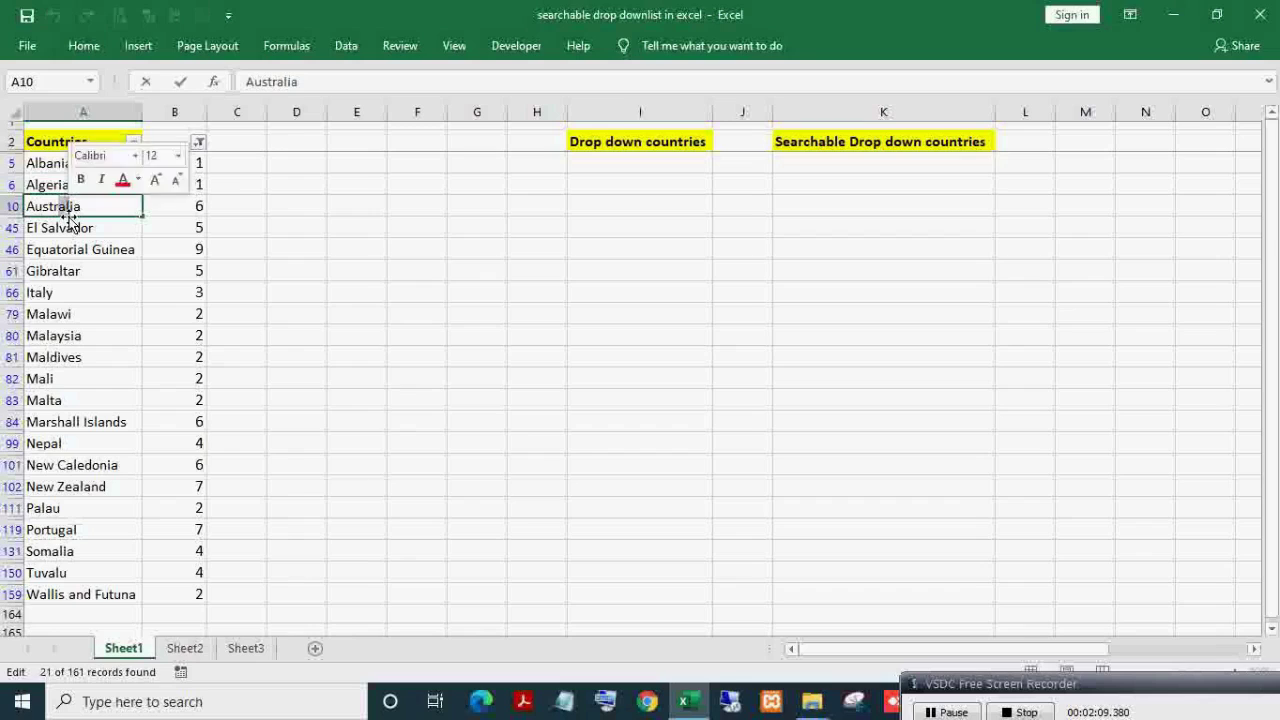
click(62, 230)
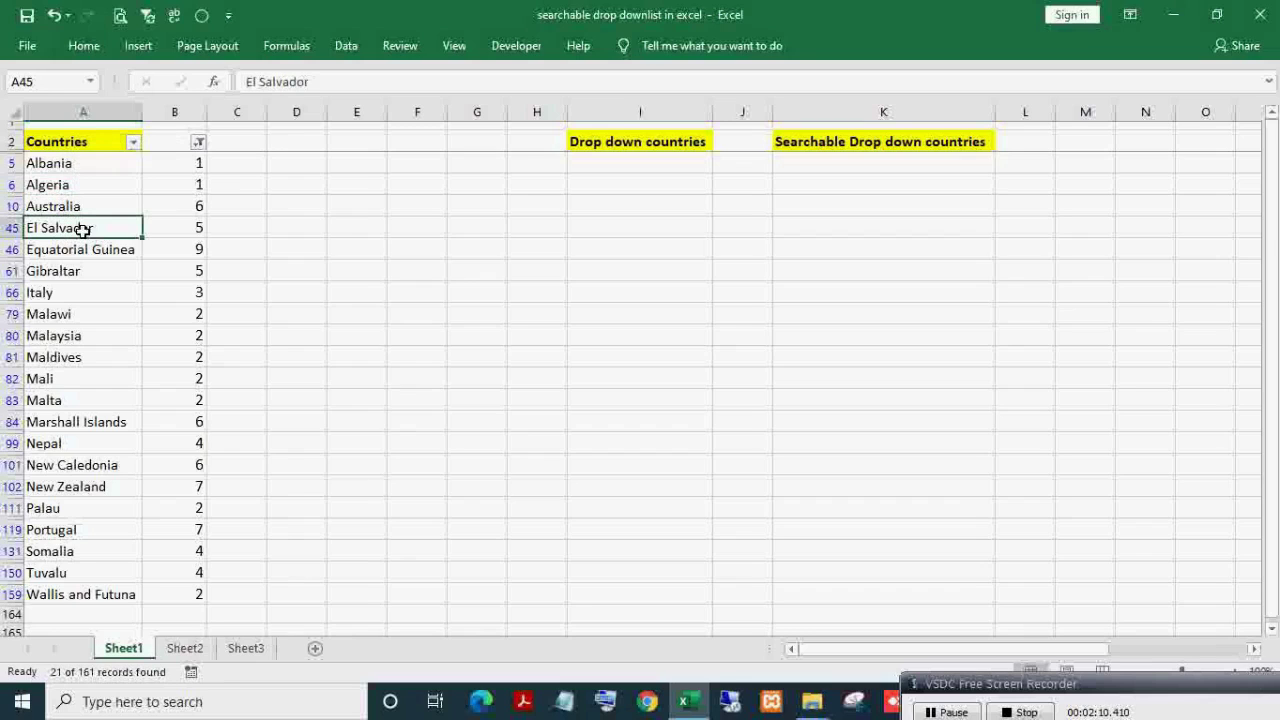
double_click(55, 272)
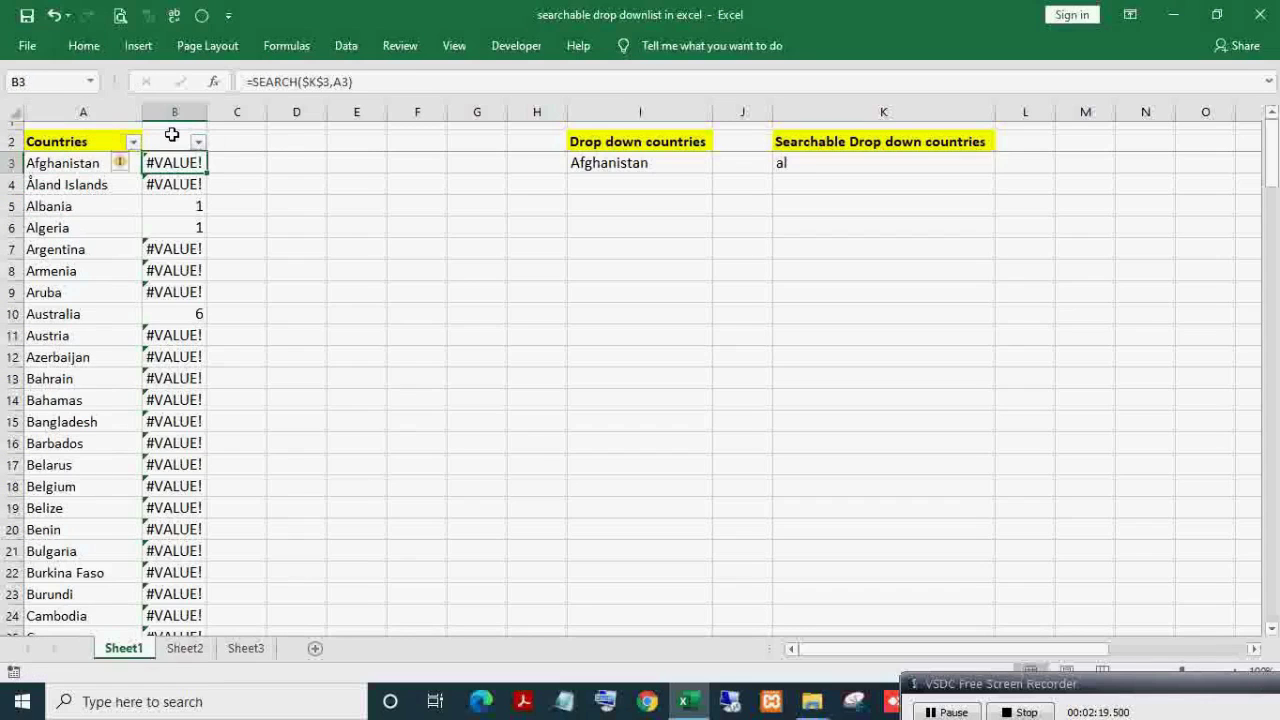
Examine the SEARCH formula in B3 and leave it without editing
key(F2)
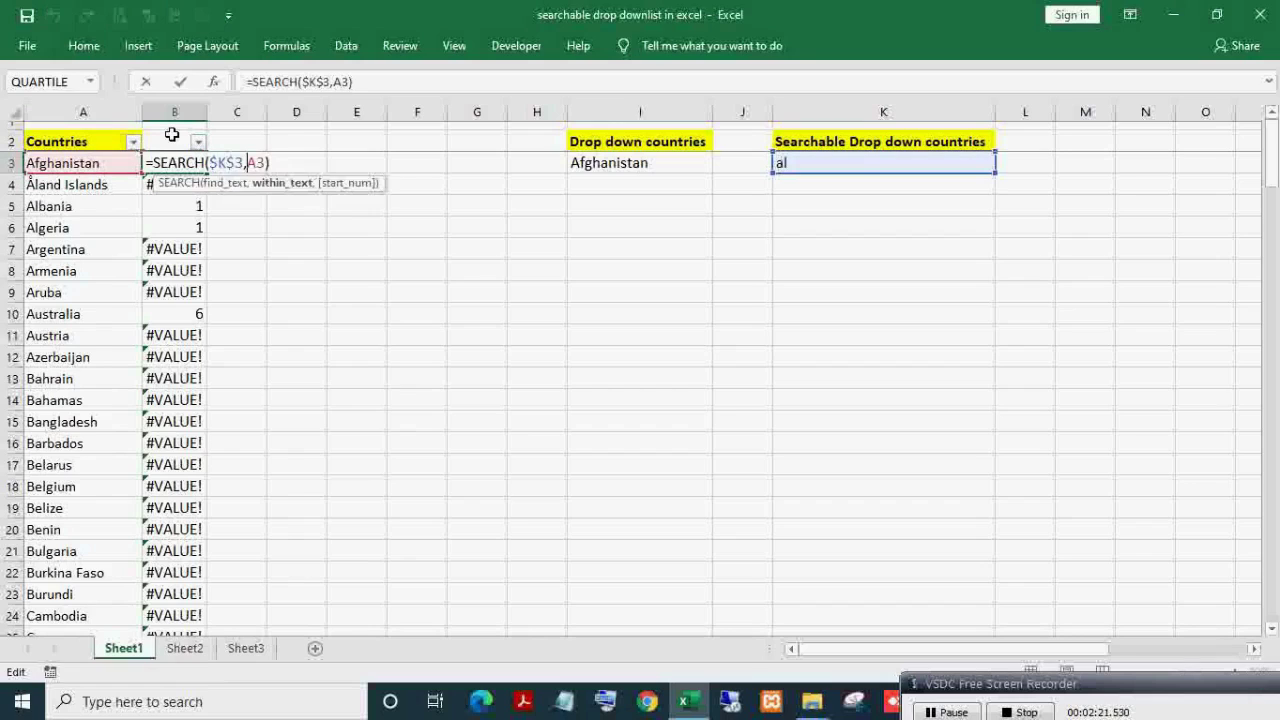
key(shift+Right)
key(shift+Right)
key(shift+Right)
key(shift+Right)
key(shift+Right)
key(shift+Right)
key(shift+Right)
key(shift+Right)
key(shift+Right)
key(shift+Right)
key(shift+Right)
key(shift+Right)
key(shift+Right)
key(shift+Right)
key(shift+Right)
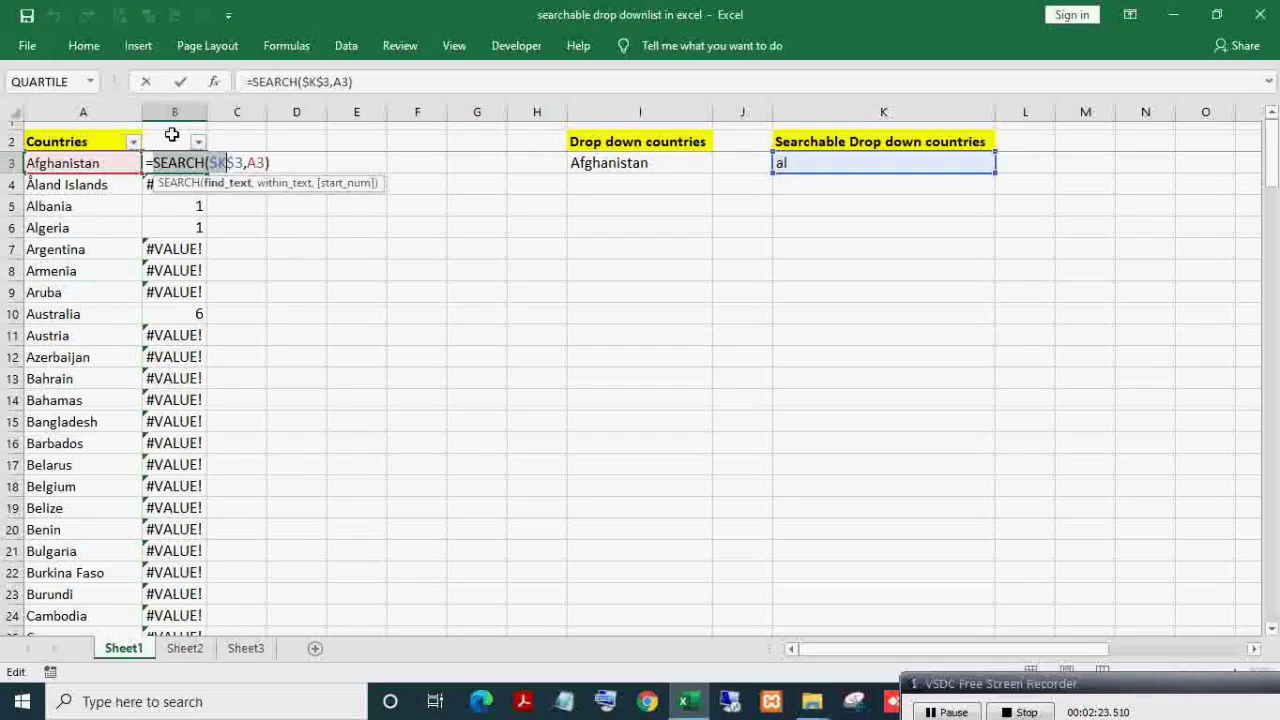
key(Escape)
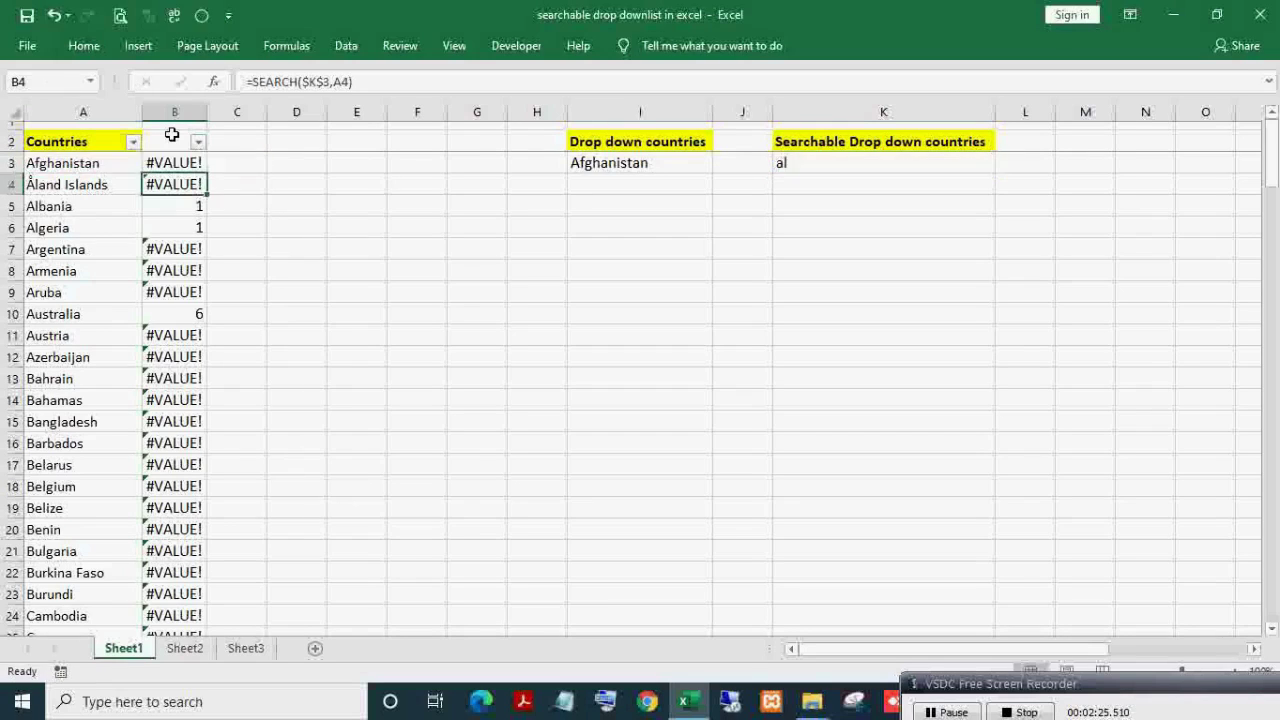
Change the B3 formula to =IF(ISERROR(SEARCH($K$3,A3)),"",ROW()) by wrapping the existing SEARCH function
key(F2)
key(Left)
key(Left)
key(Left)
key(Left)
key(Left)
key(Left)
key(Left)
key(Left)
key(Left)
key(Left)
key(Left)
key(Left)
key(Left)
key(Left)
key(Left)
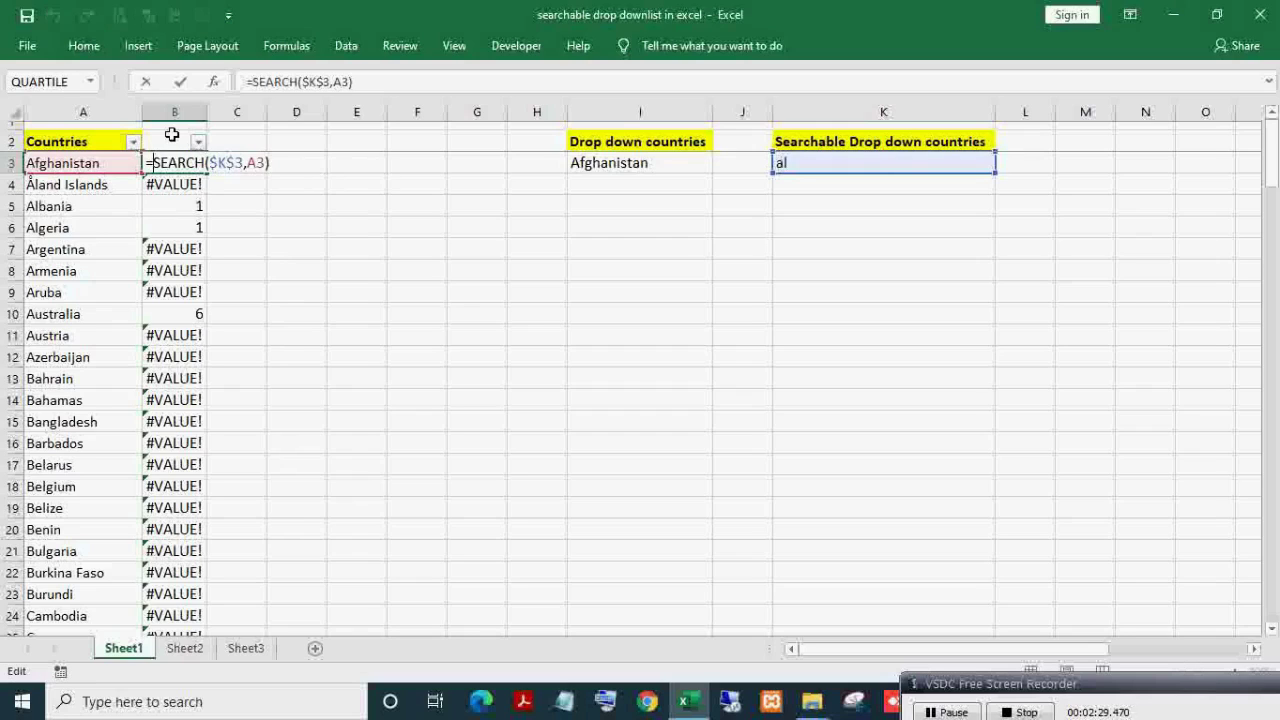
text(if)
key(Tab)
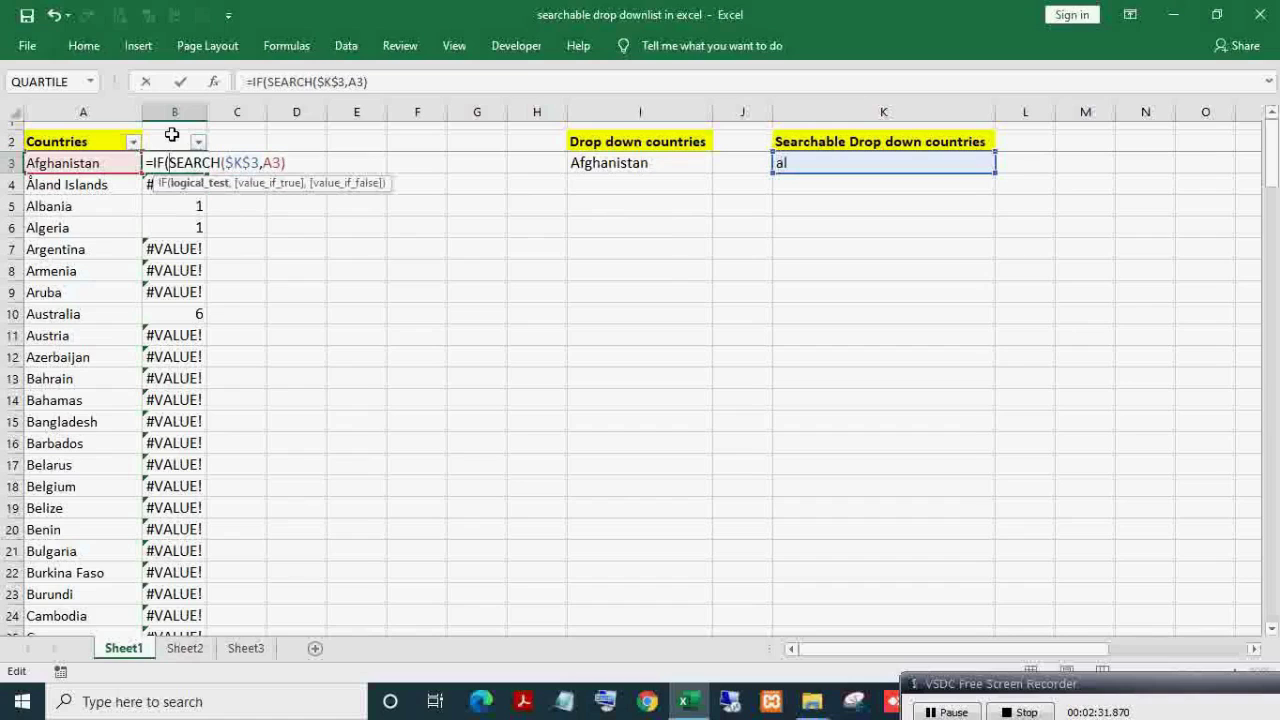
text(is)
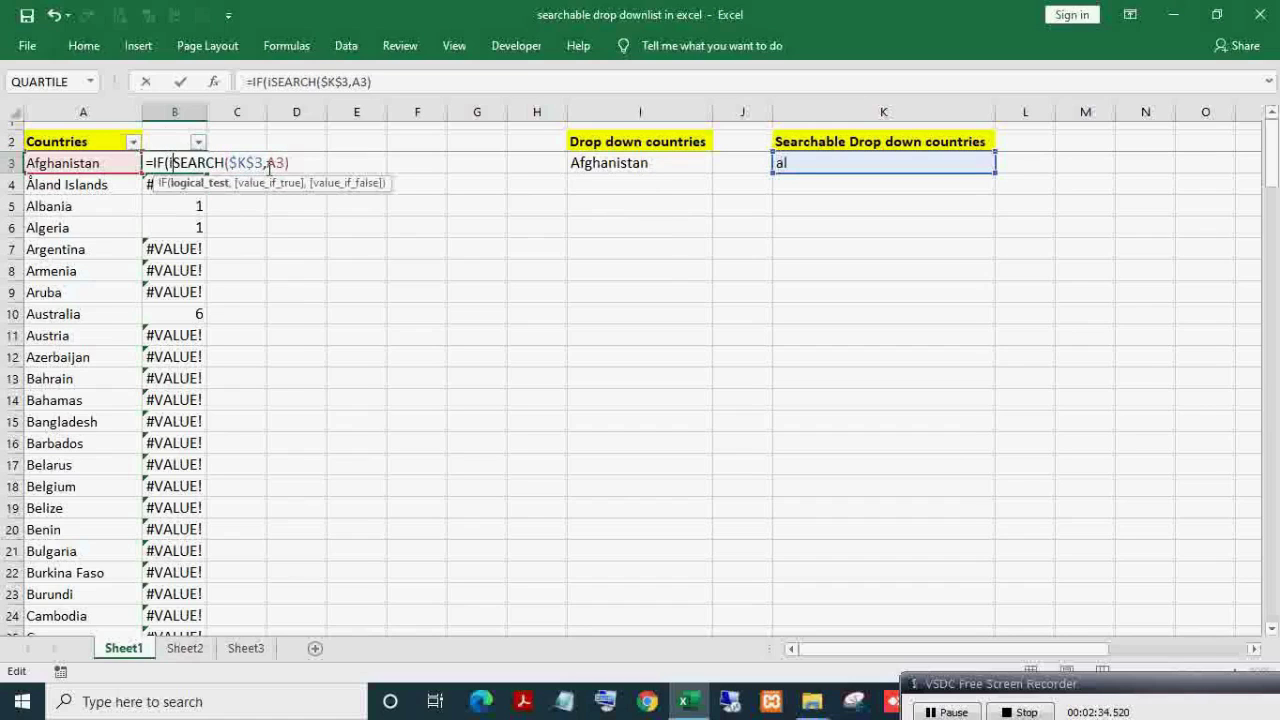
key(Down)
key(Down)
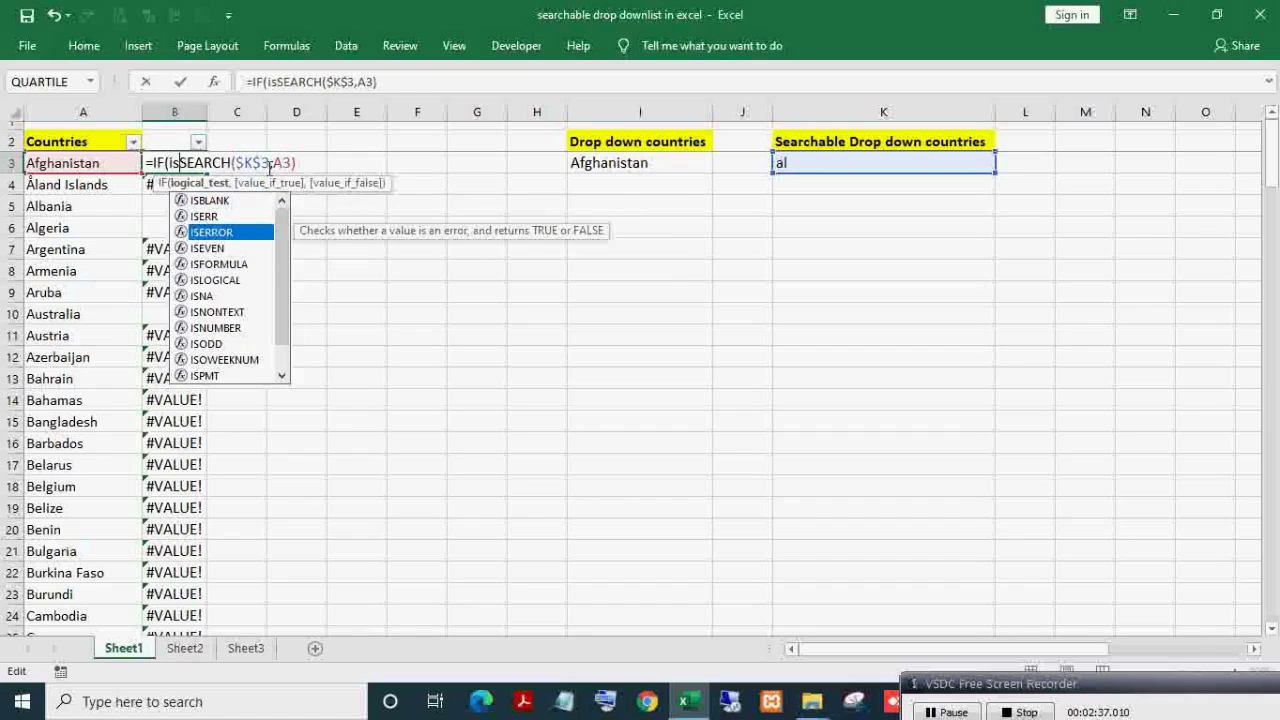
key(Tab)
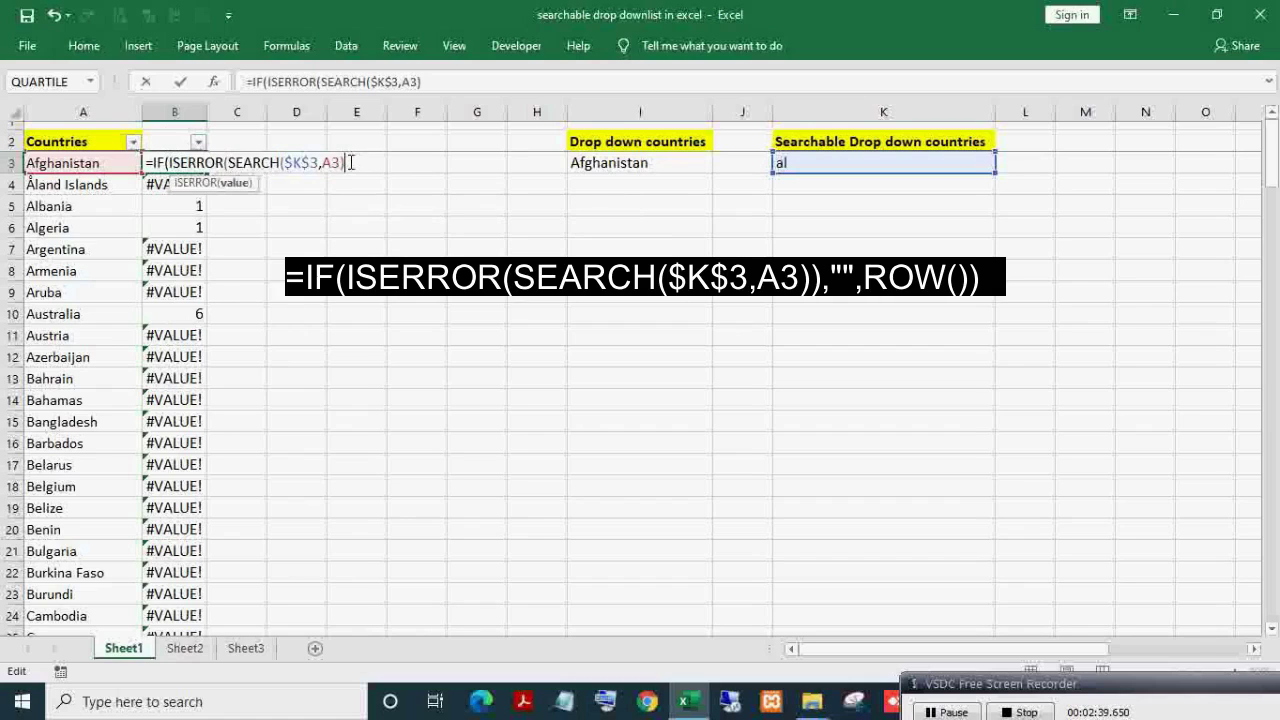
text(),"",rwo)
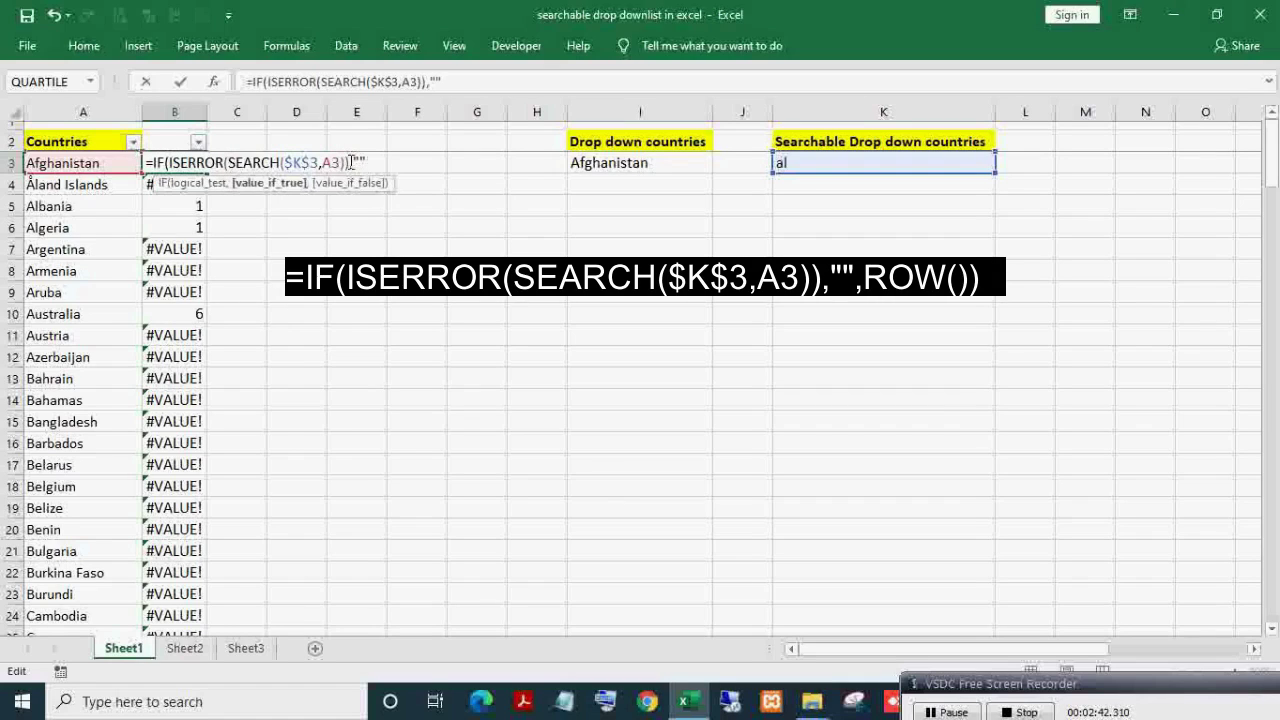
key(BackSpace)
key(BackSpace)
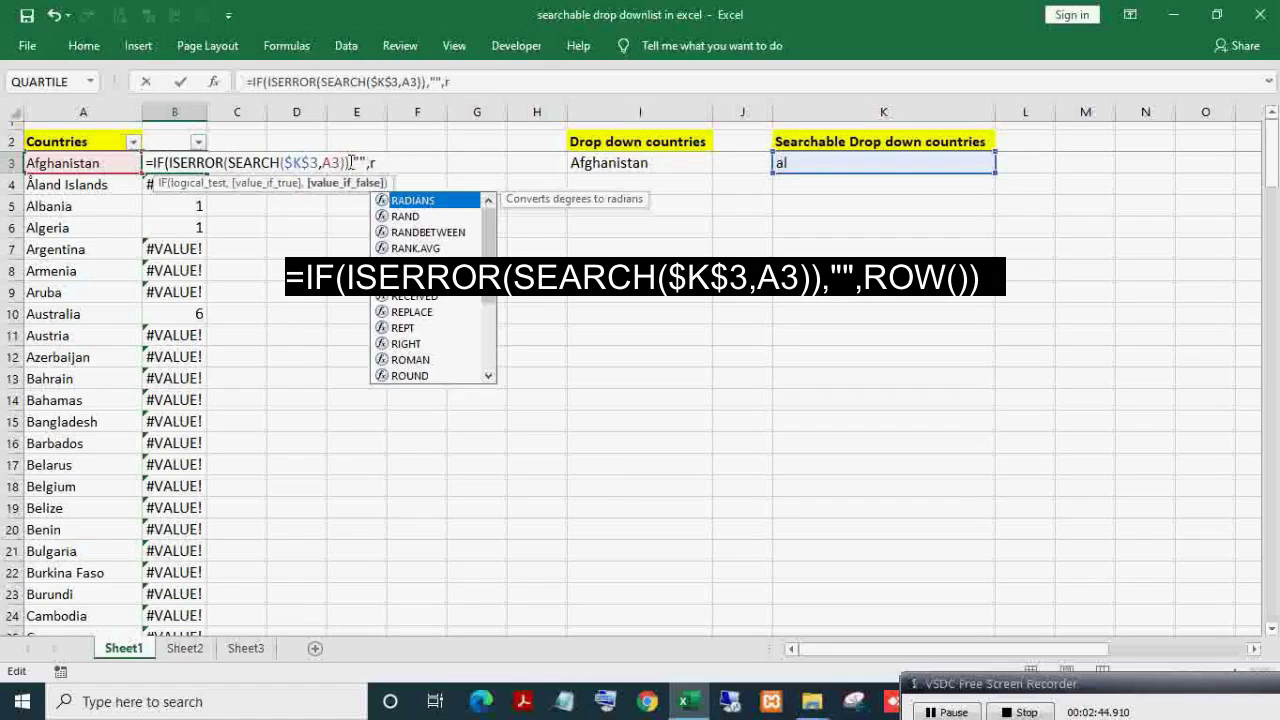
text(o)
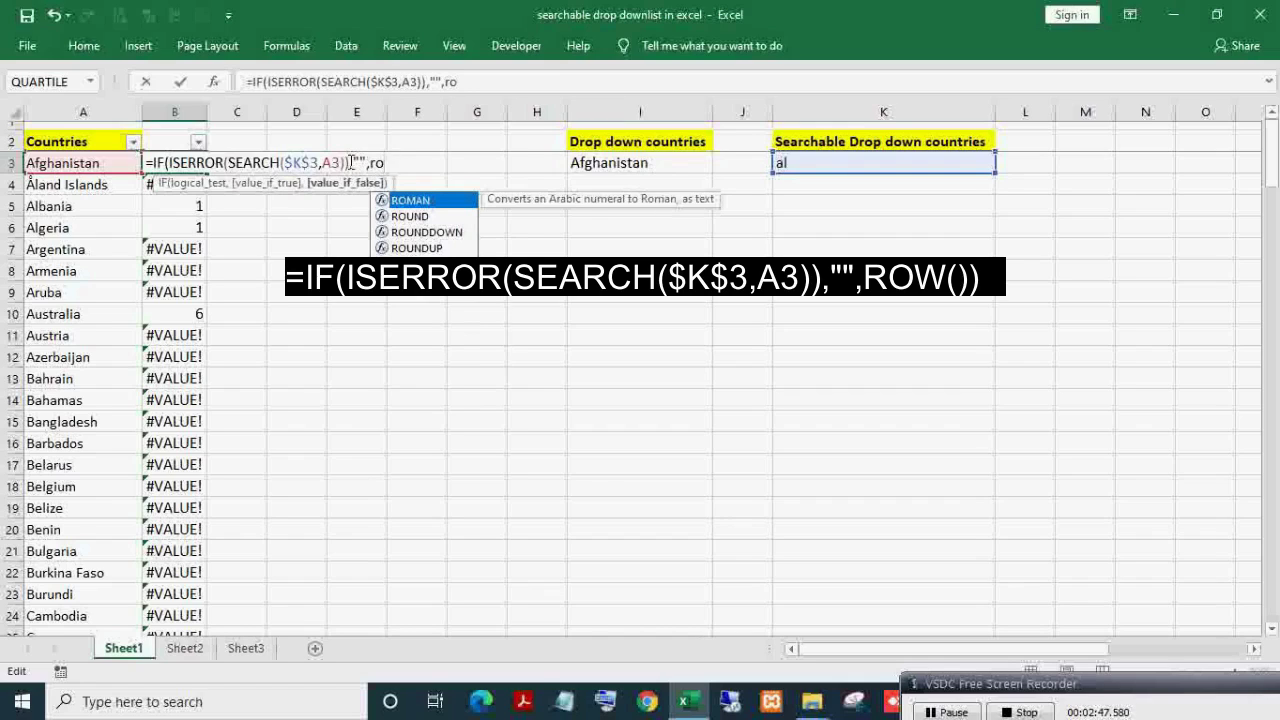
text(w()))
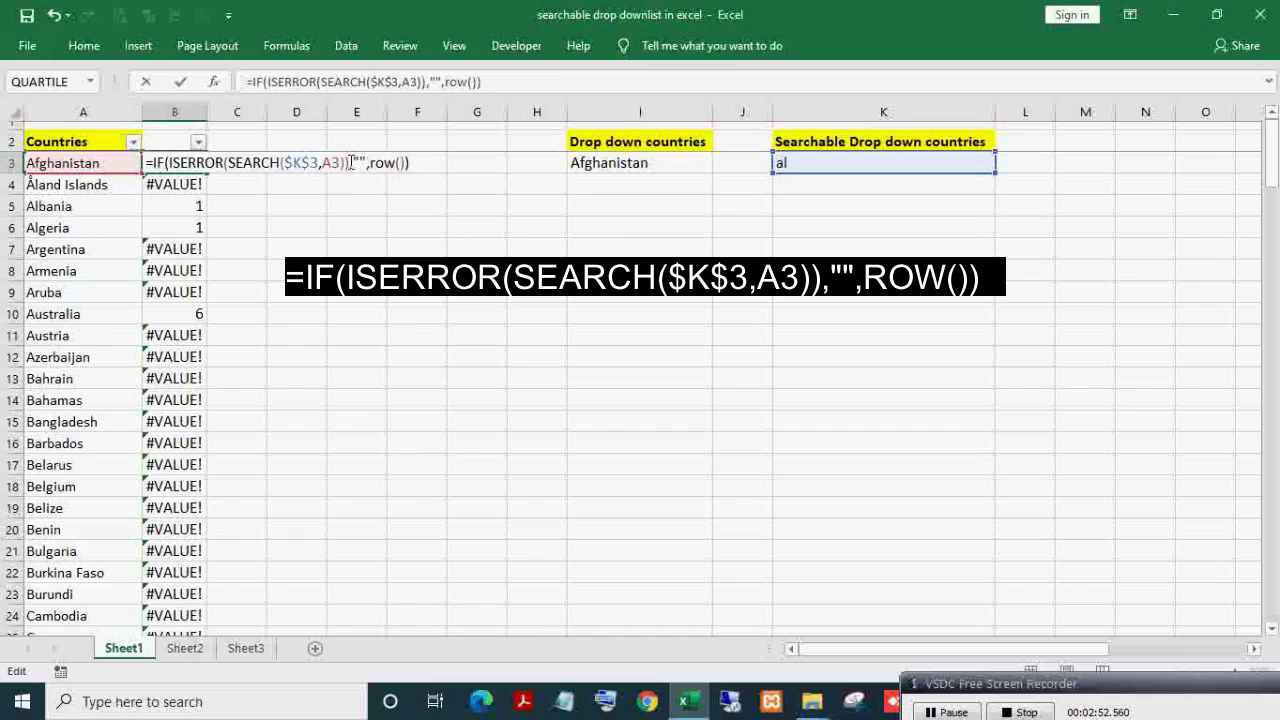
key(ctrl+Return)
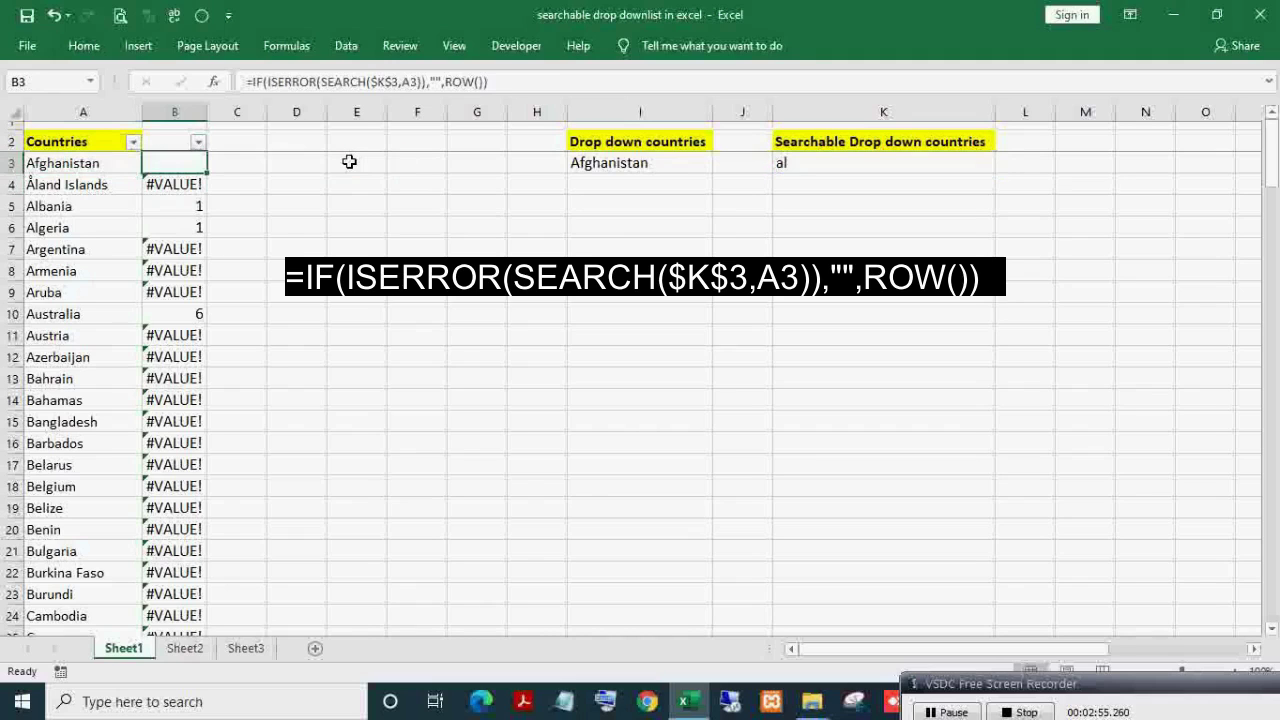
Fill the IF formula from B3 down column B for the whole country list
key(ctrl+shift+Down)
key(ctrl+d)
key(Down)
key(Down)
key(Down)
key(Down)
key(Down)
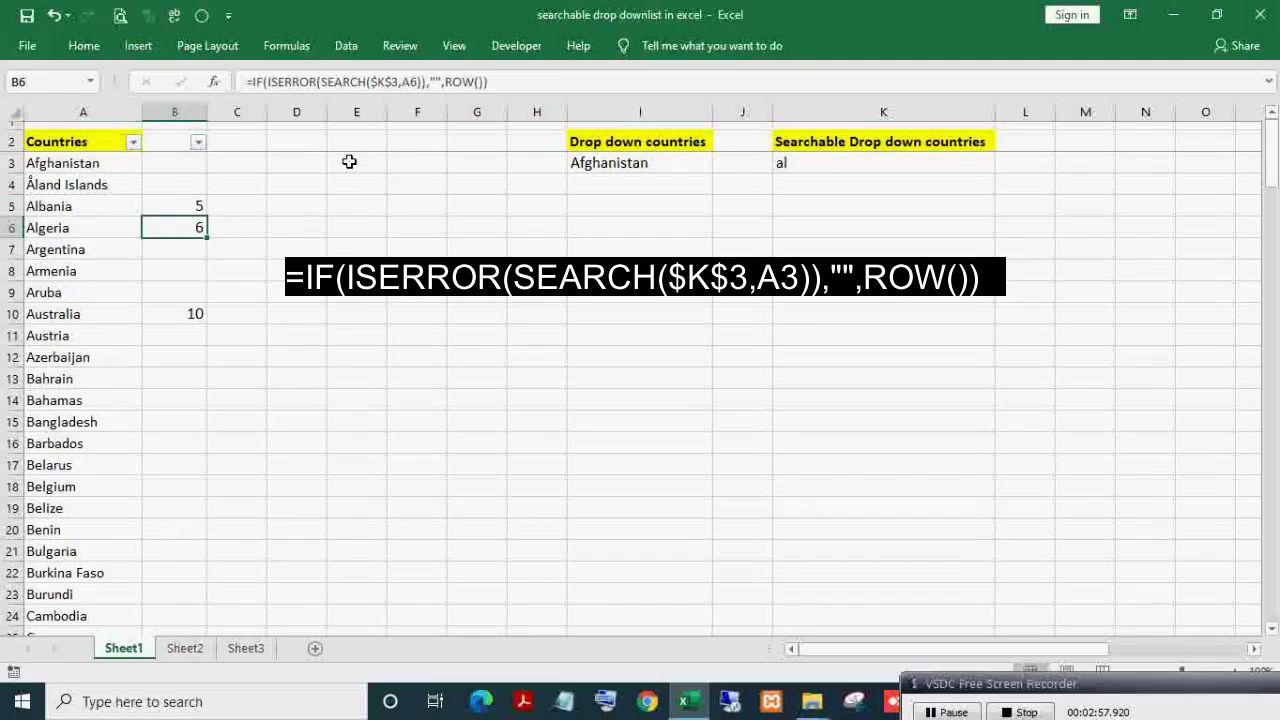
Examine the formula in B5 against the country name beside it in A5
key(Up)
key(F2)
key(Escape)
key(Left)
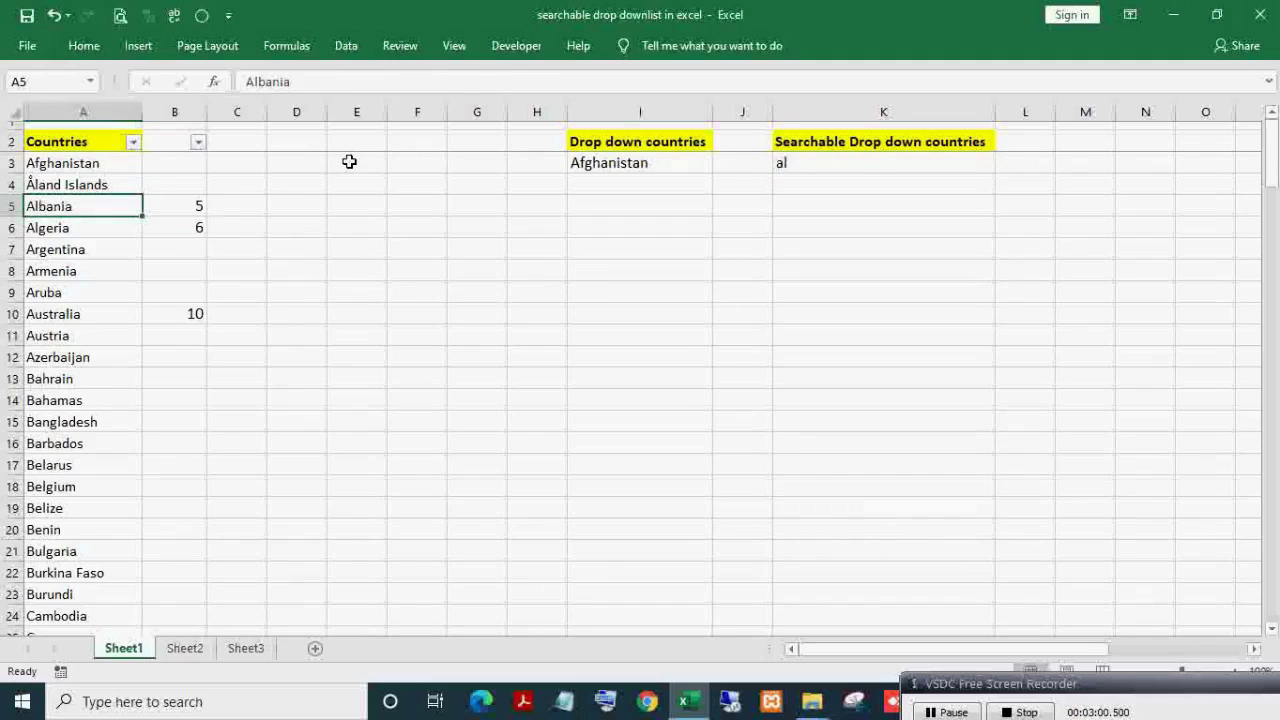
key(Right)
key(Left)
key(Right)
key(F2)
key(Escape)
key(Left)
key(Right)
key(F2)
key(Escape)
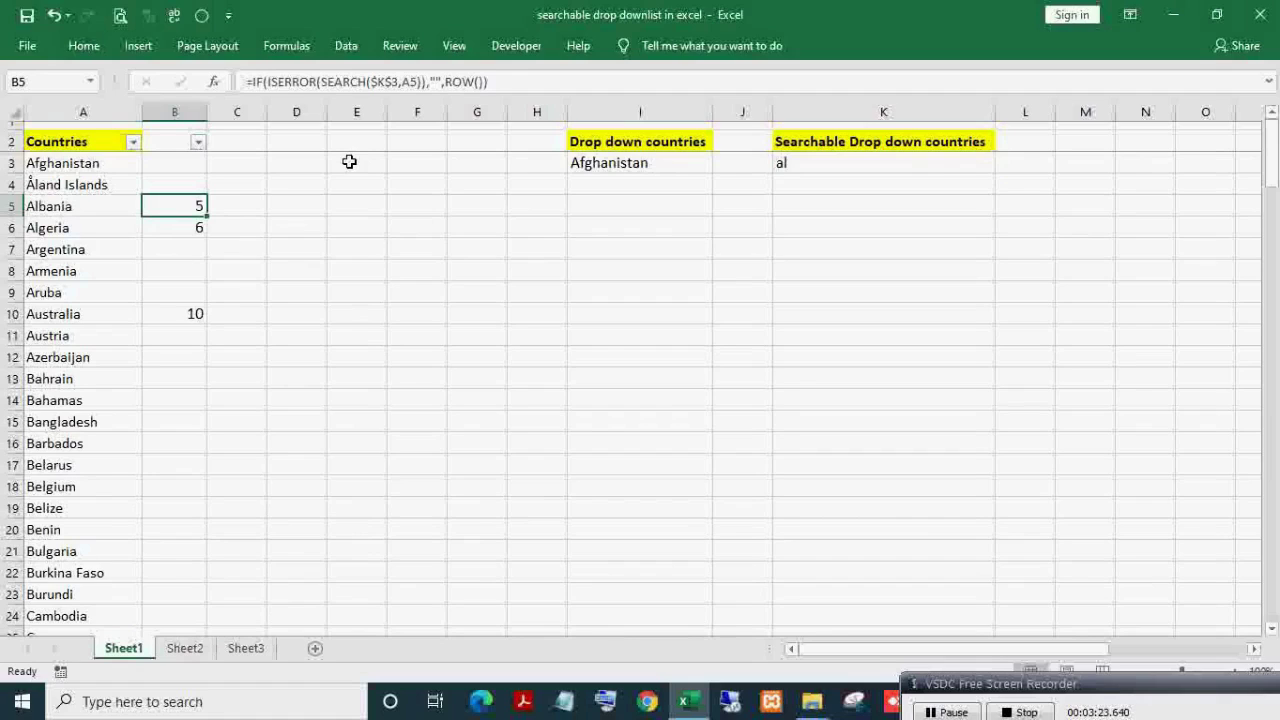
key(Right)
key(Left)
key(Right)
key(Left)
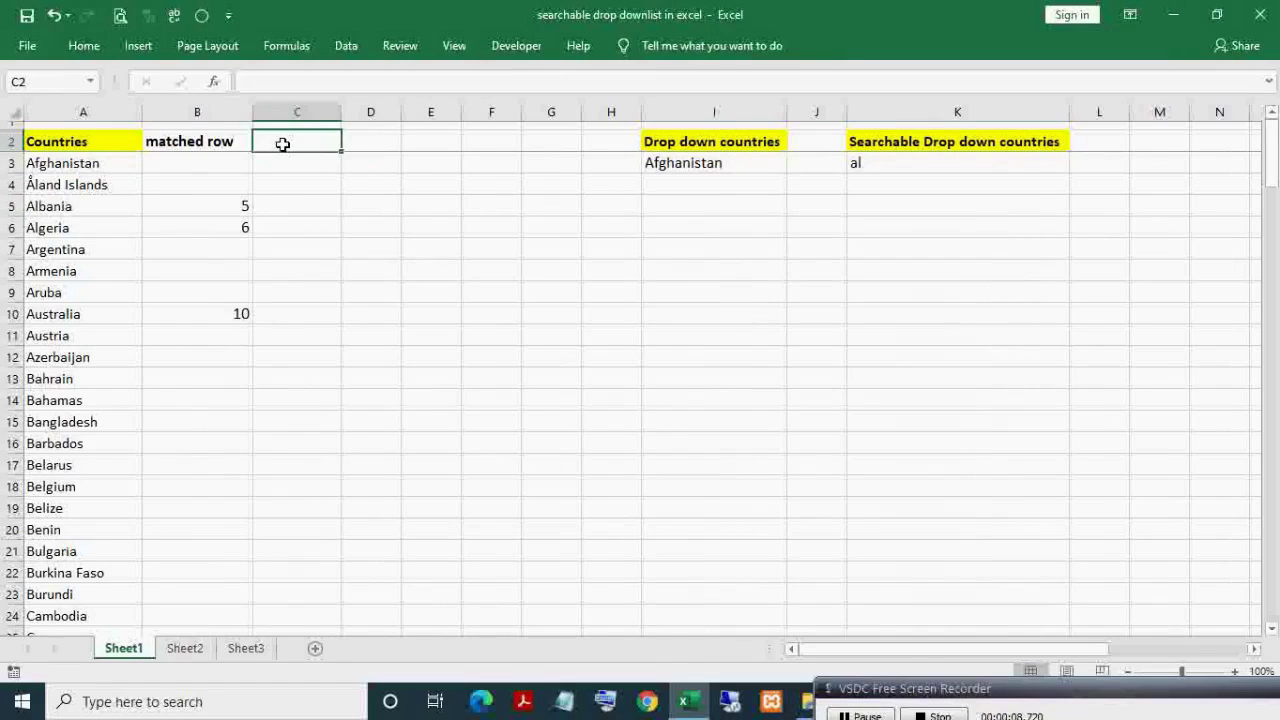
Enter the column header "dynmic list" in C2
text(dy)
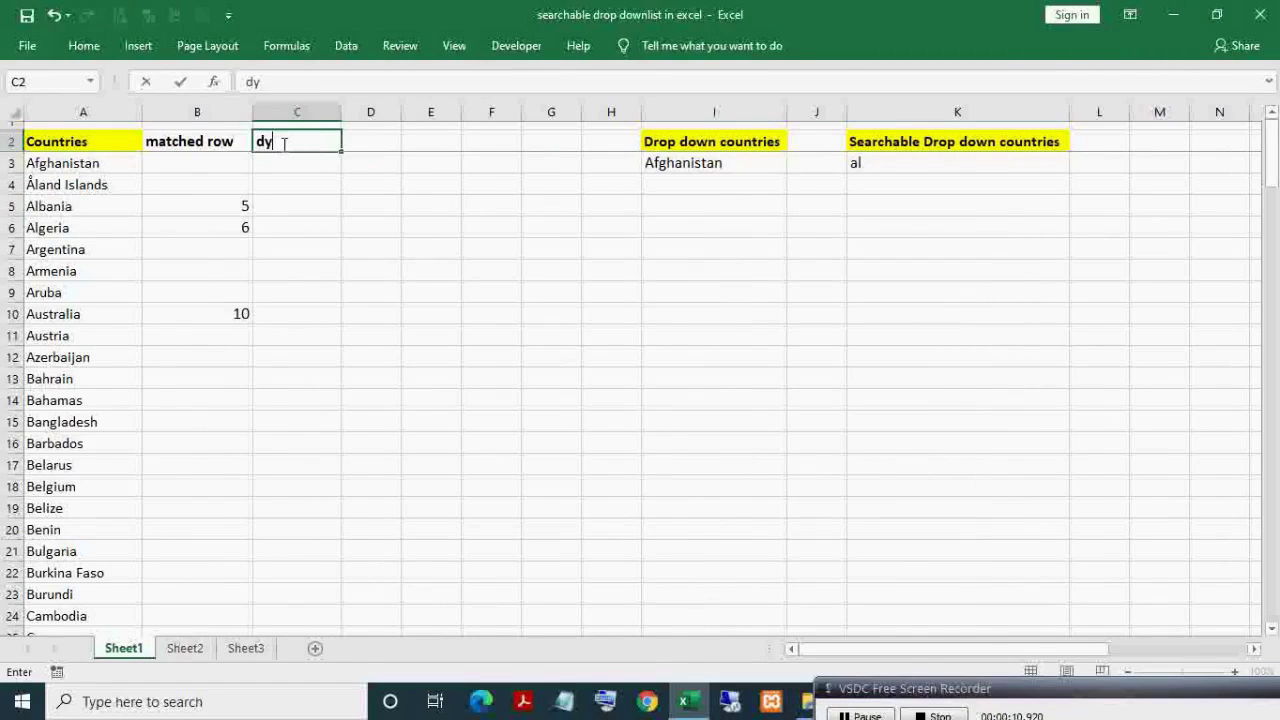
text(nmic list)
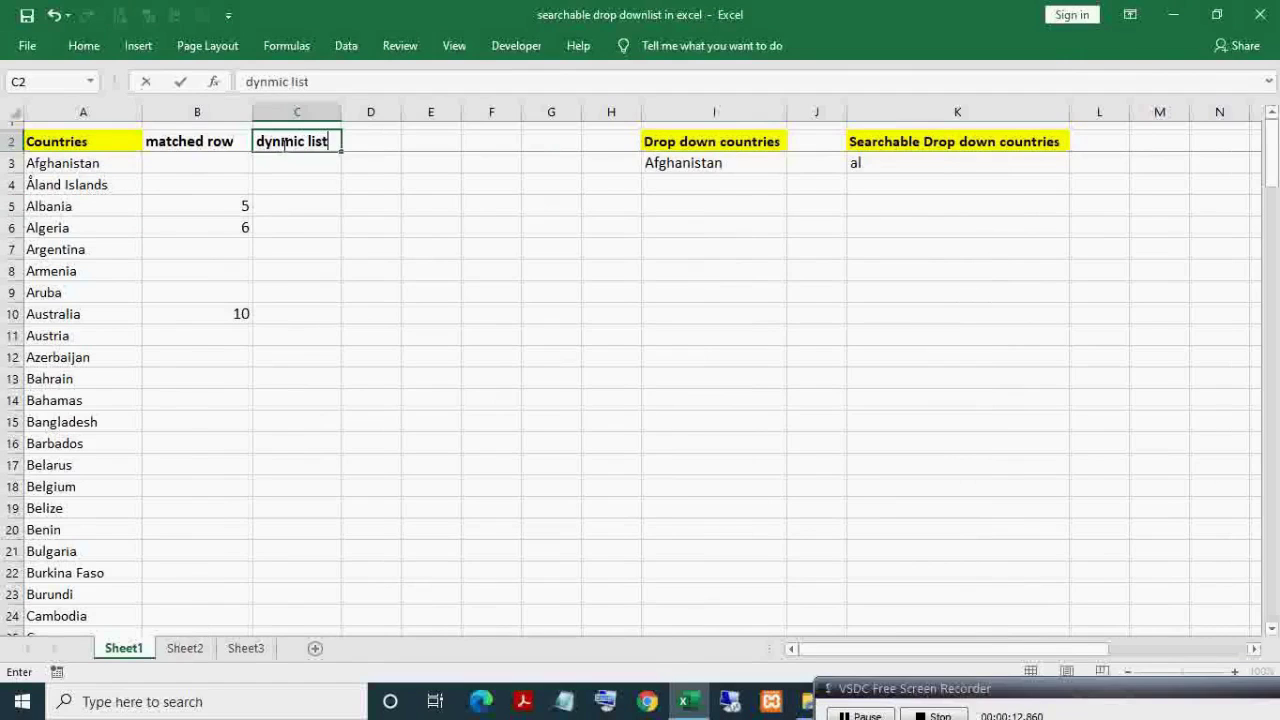
key(Return)
Enter =SMALL($B$3:$B$163,1) in C3 to get the smallest matched row number
text(=)
text(sm)
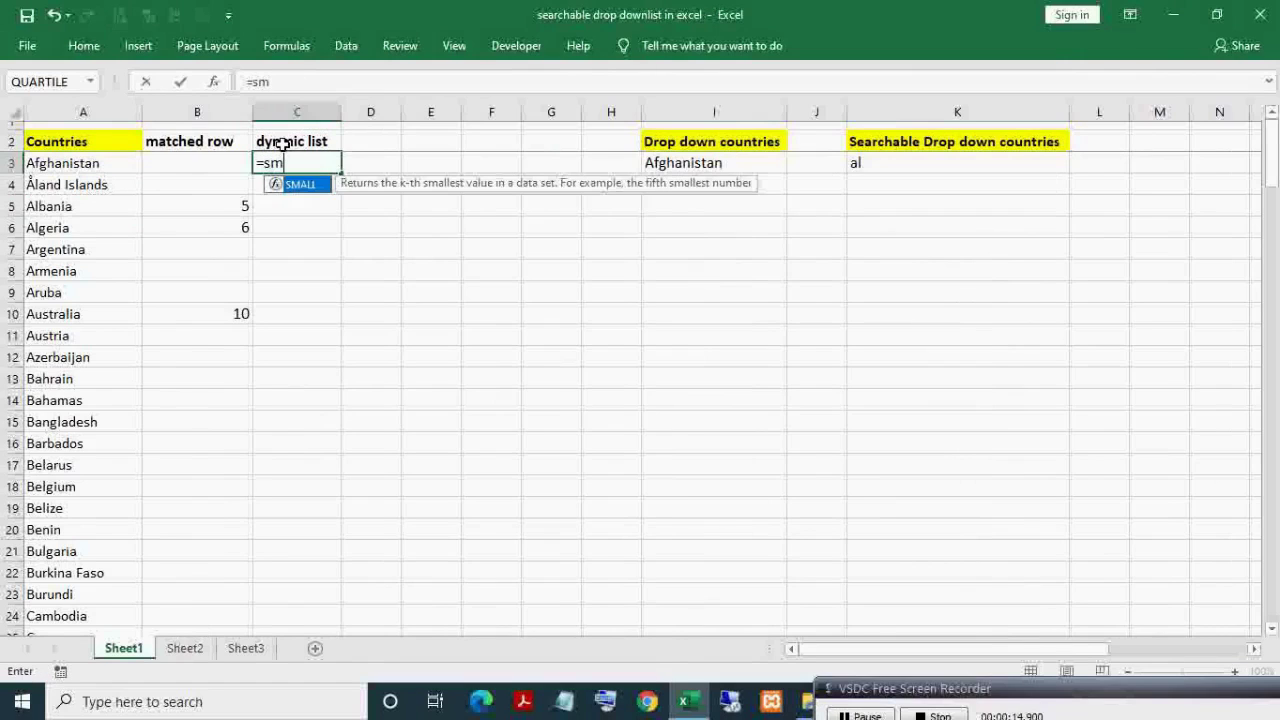
key(Tab)
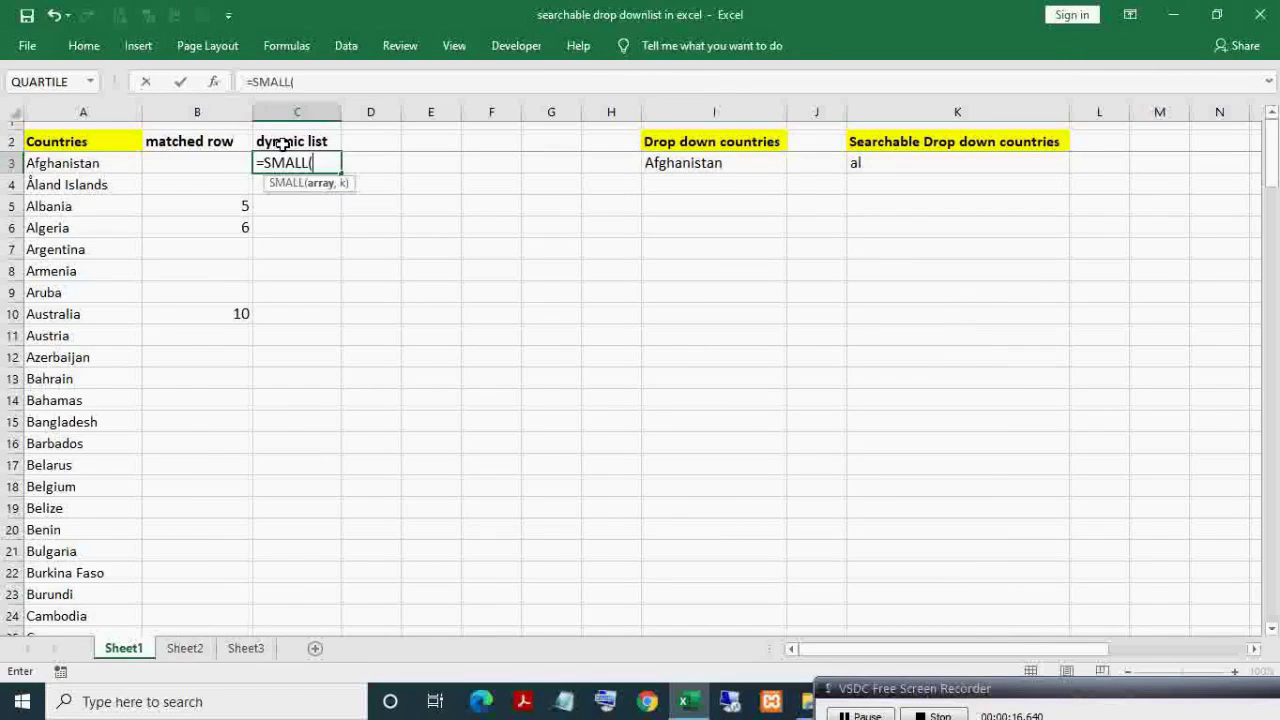
key(Left)
key(ctrl+shift+Down)
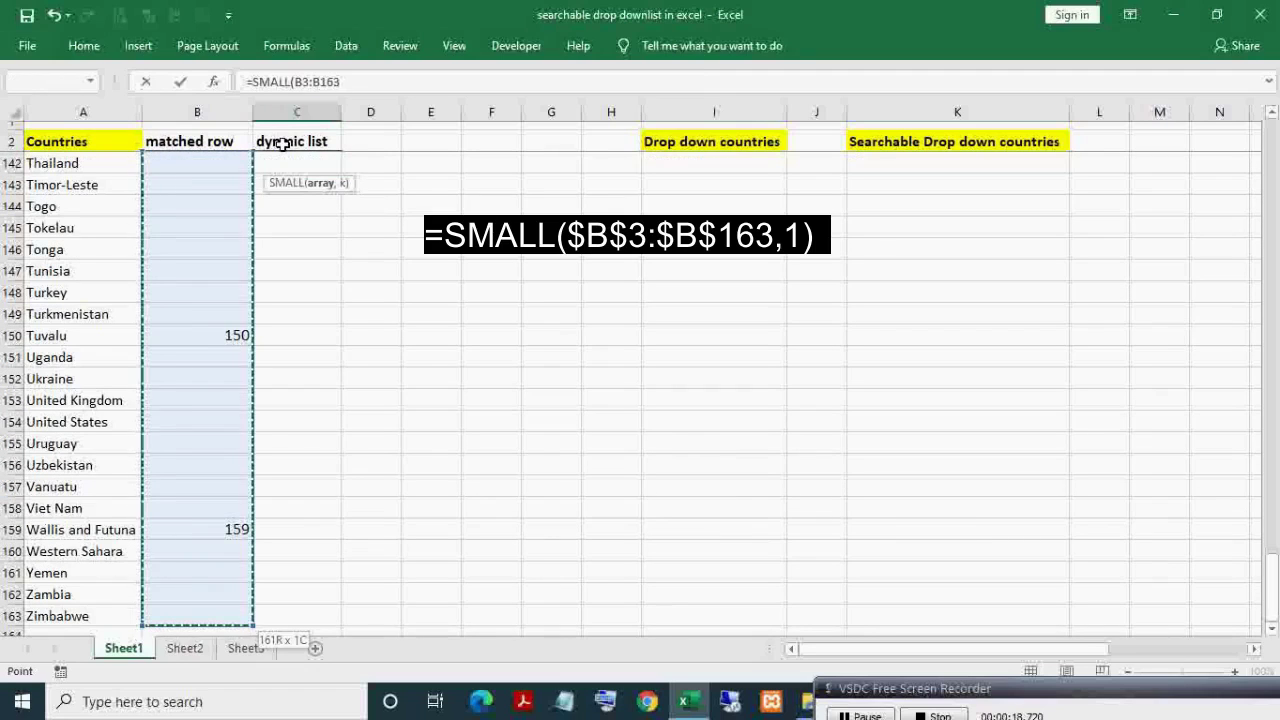
key(F4)
text(,)
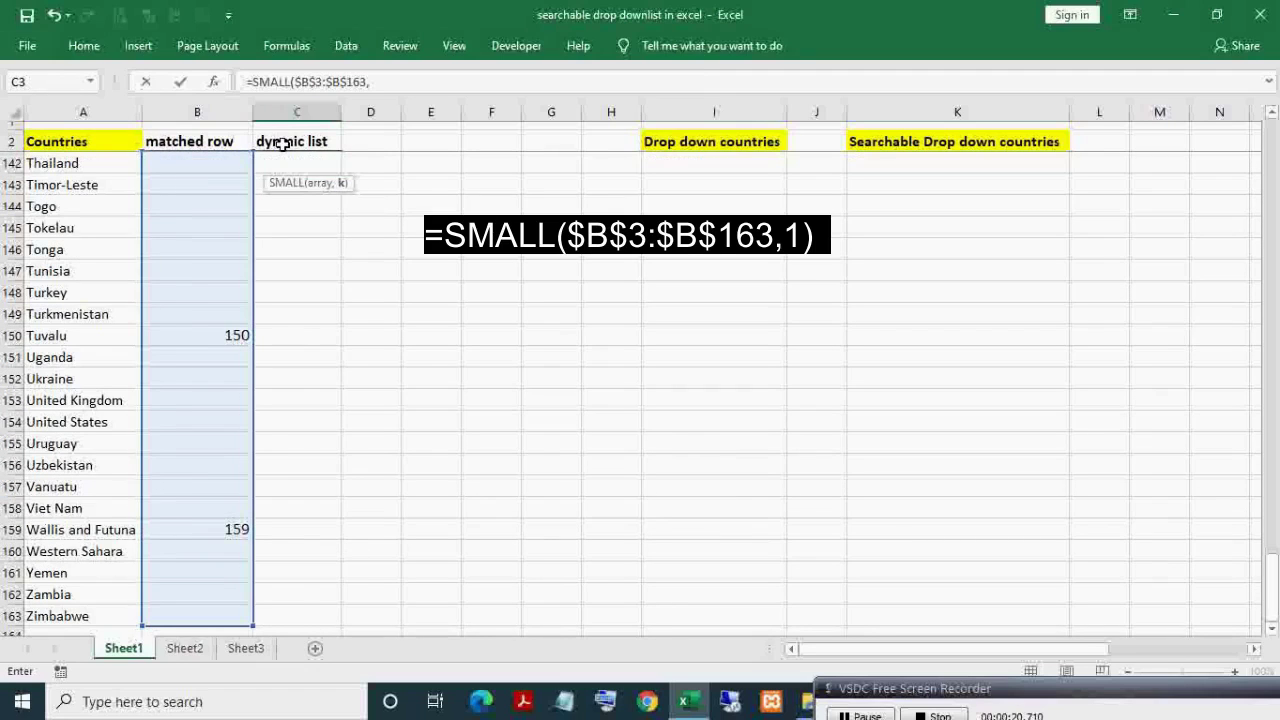
text(1)
key(Return)
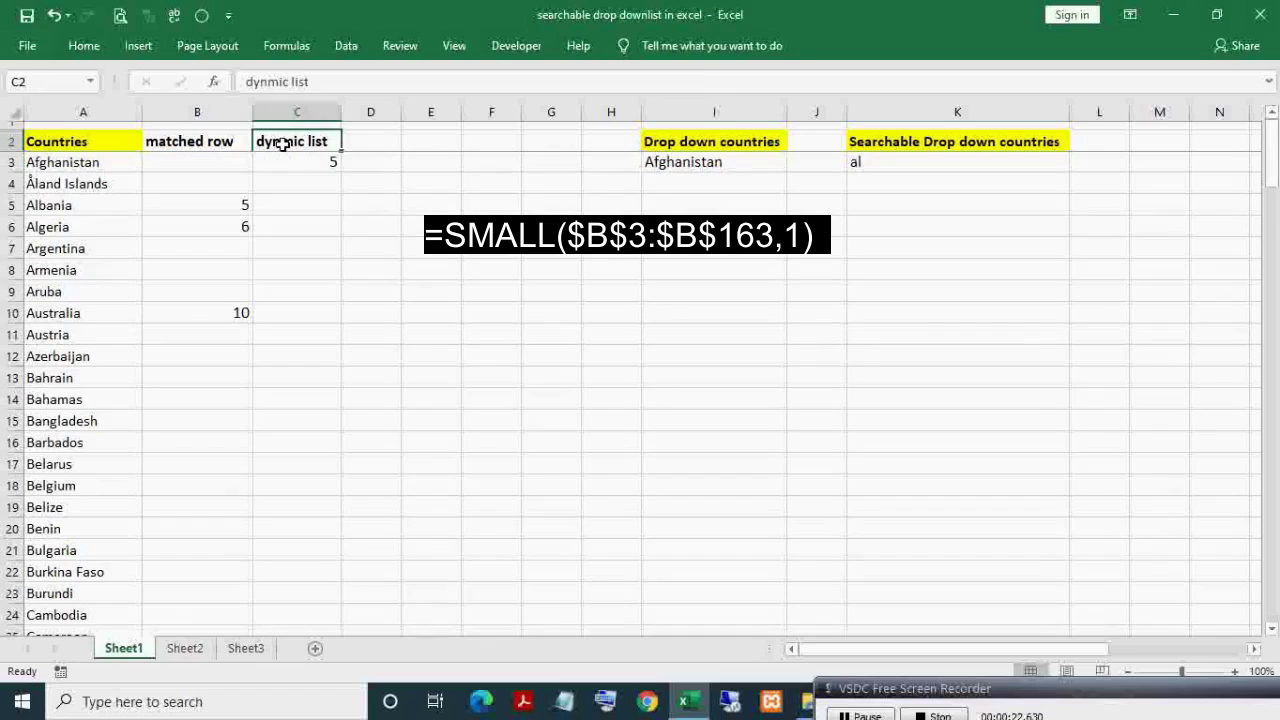
Copy the SMALL formula from C3 down to C4 and set its k argument to 2
key(ctrl+d)
key(F2)
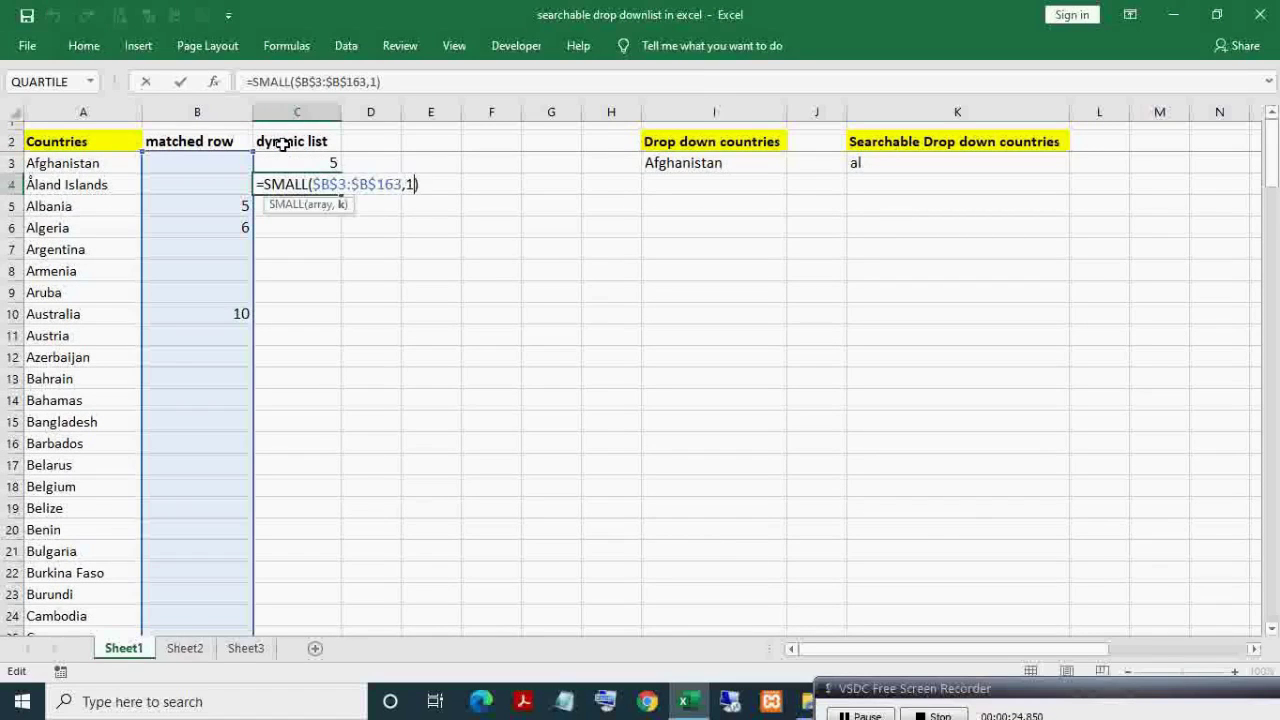
key(BackSpace)
text(2)
key(Return)
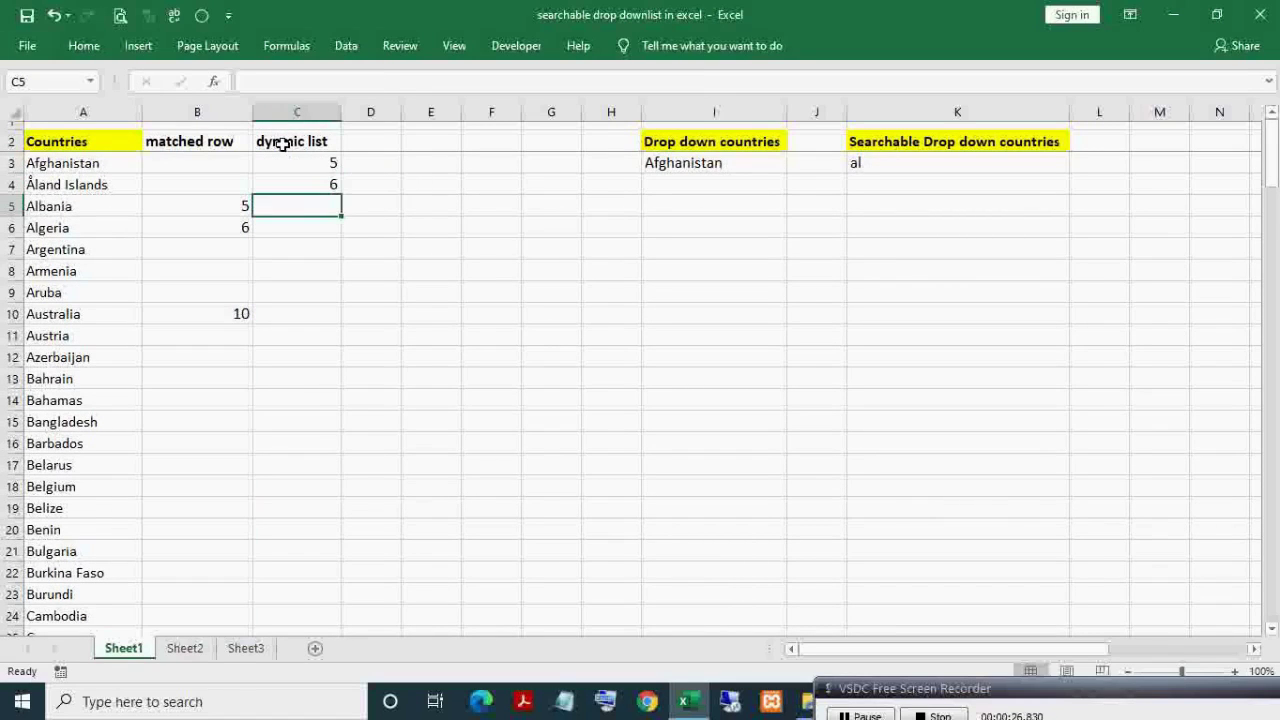
Compare the k arguments of the SMALL formulas in C3 and C4
key(Up)
key(Up)
key(F2)
key(Left)
key(shift+Left)
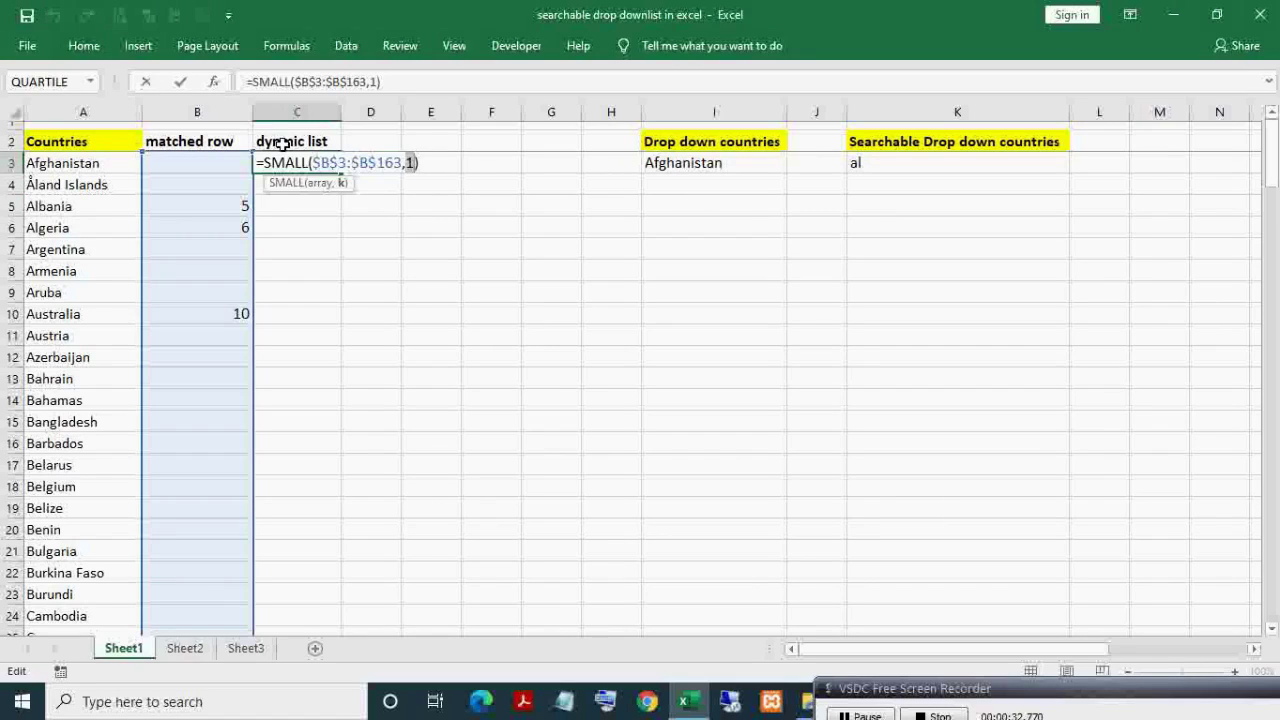
key(Return)
key(F2)
key(Return)
key(Up)
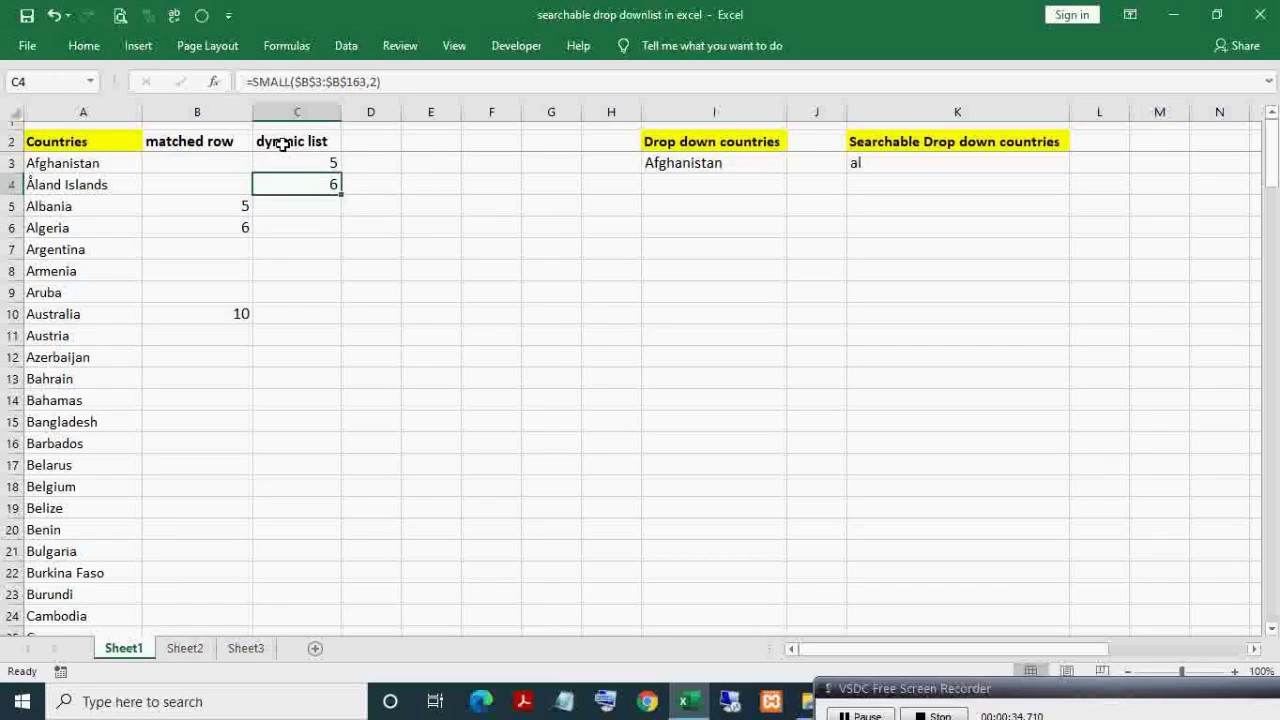
Replace the k argument in C3 with a running count so the formula reads =SMALL($B$3:$B$163,COUNTA($A$3:A3))
key(Up)
key(F2)
key(Left)
key(shift+Left)
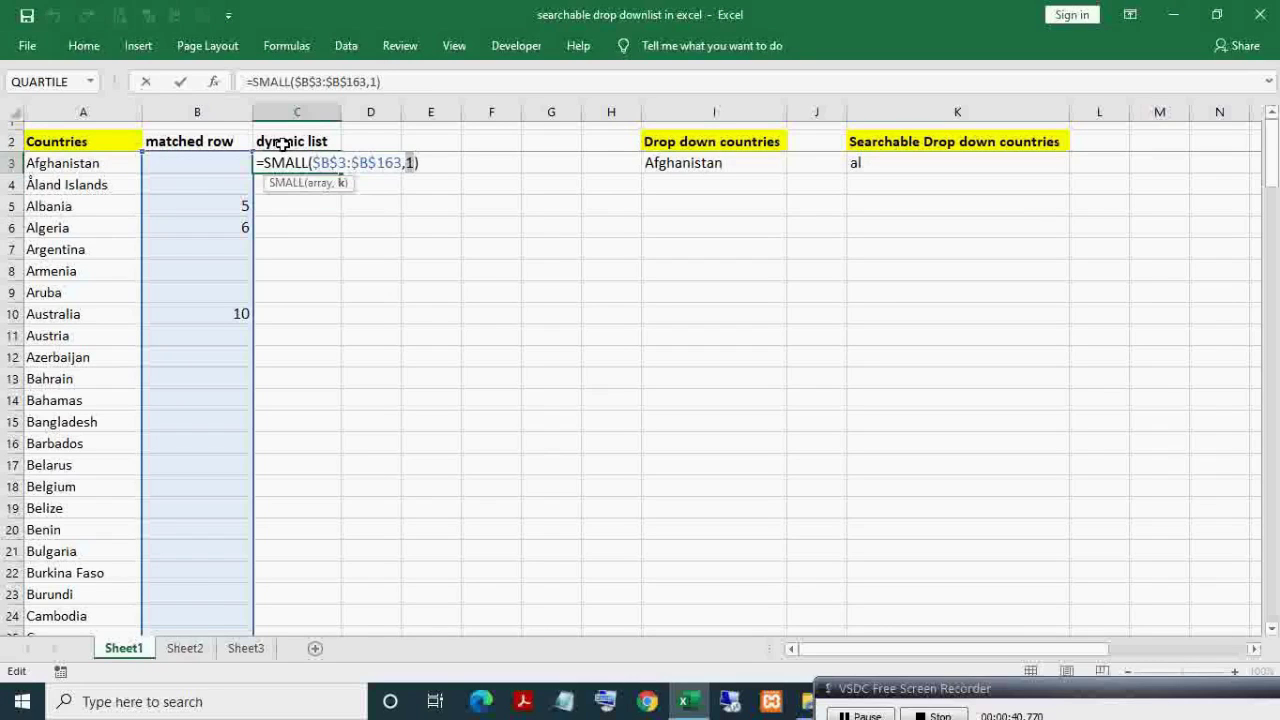
text(coun)
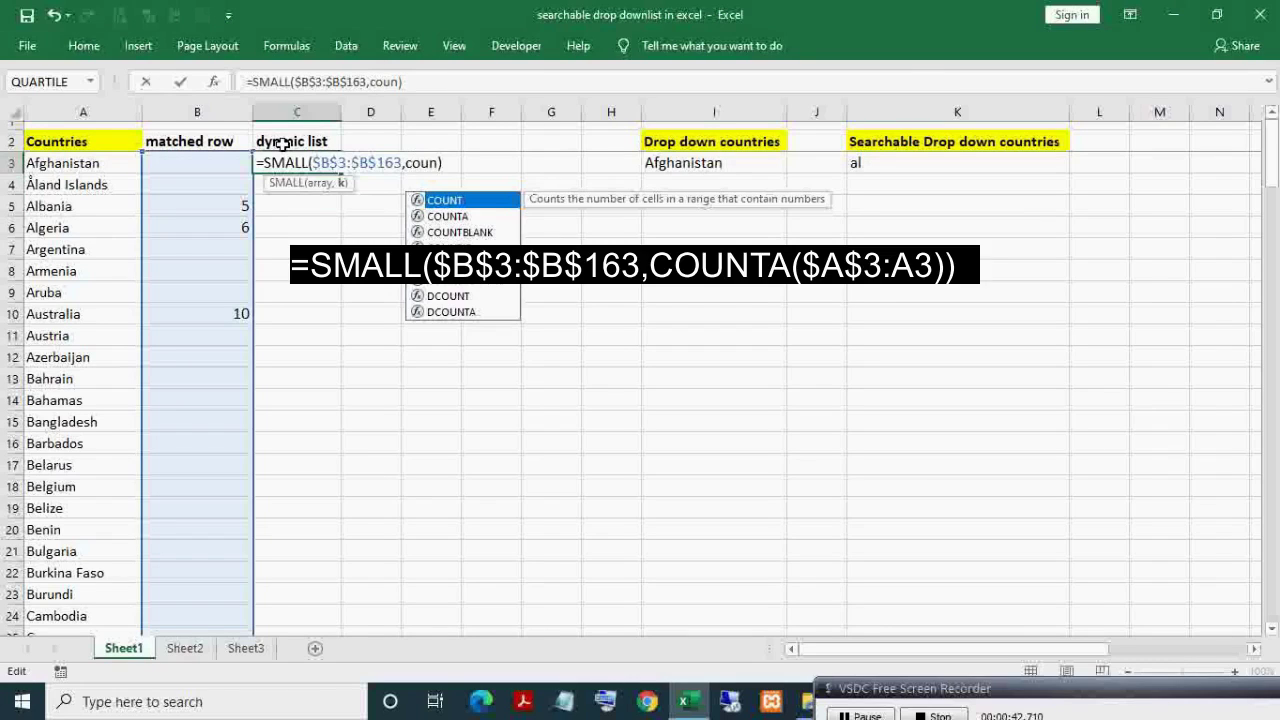
key(Down)
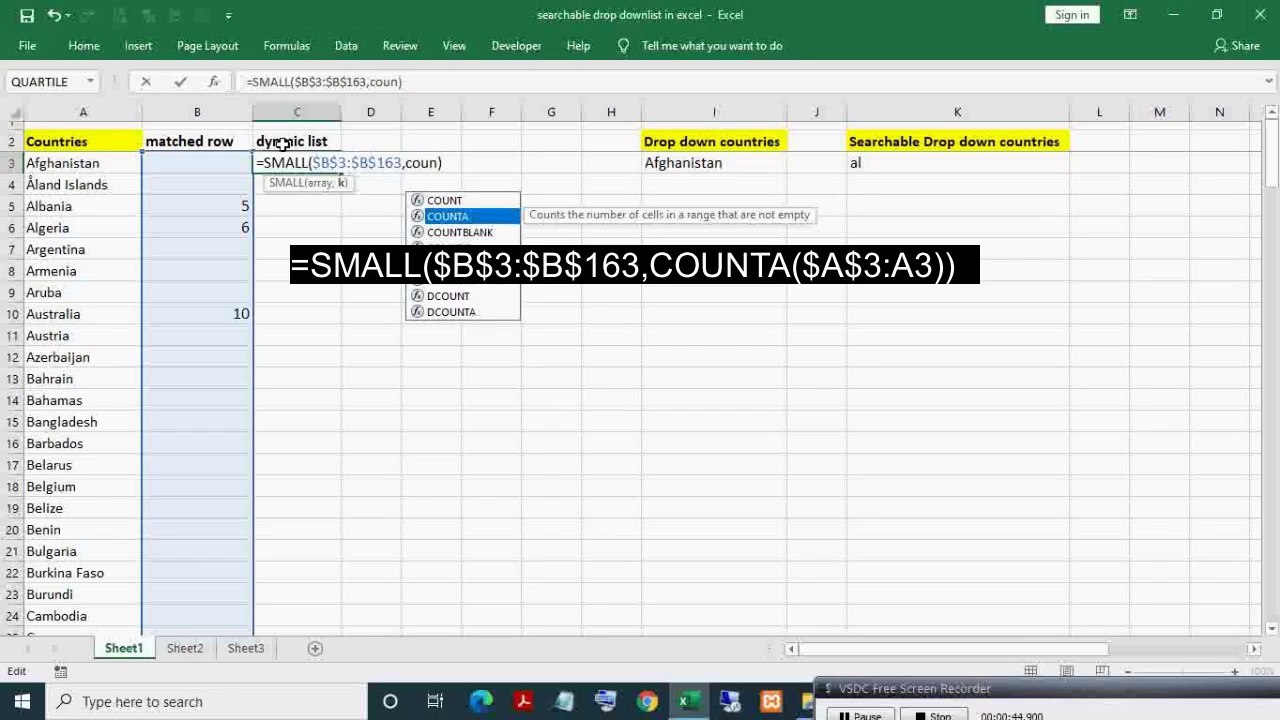
key(Tab)
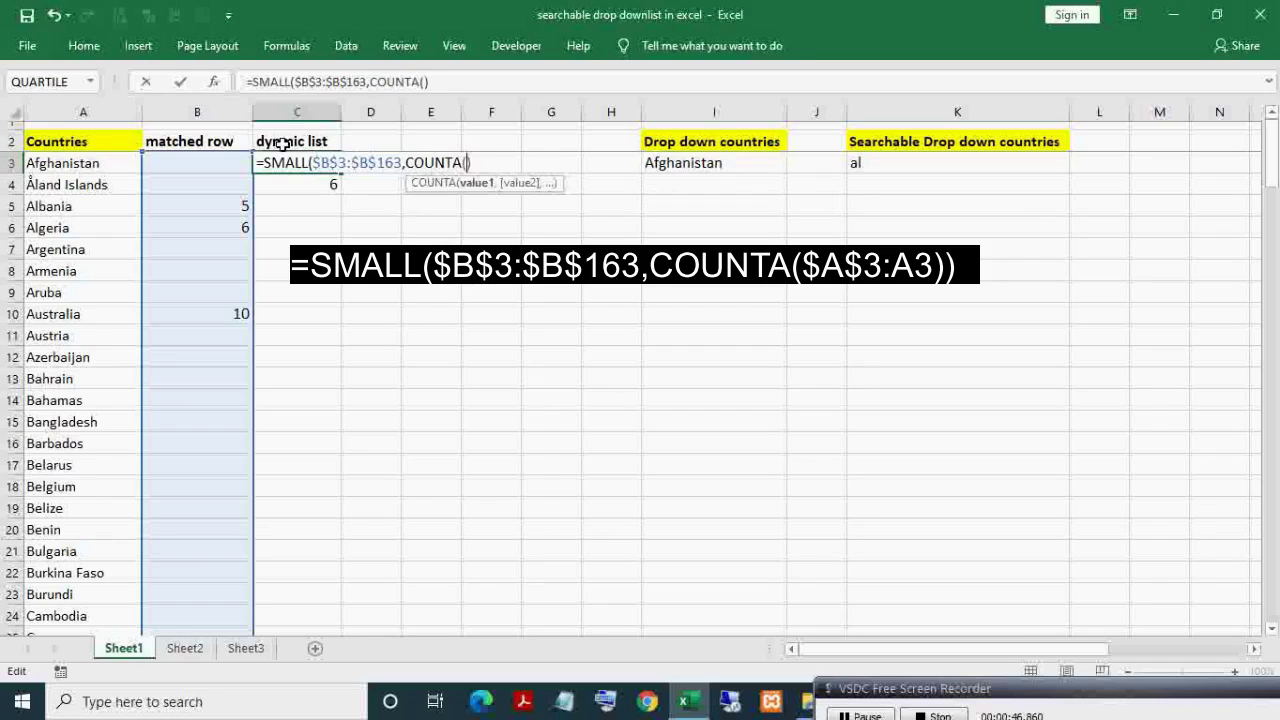
click(80, 163)
key(F8)
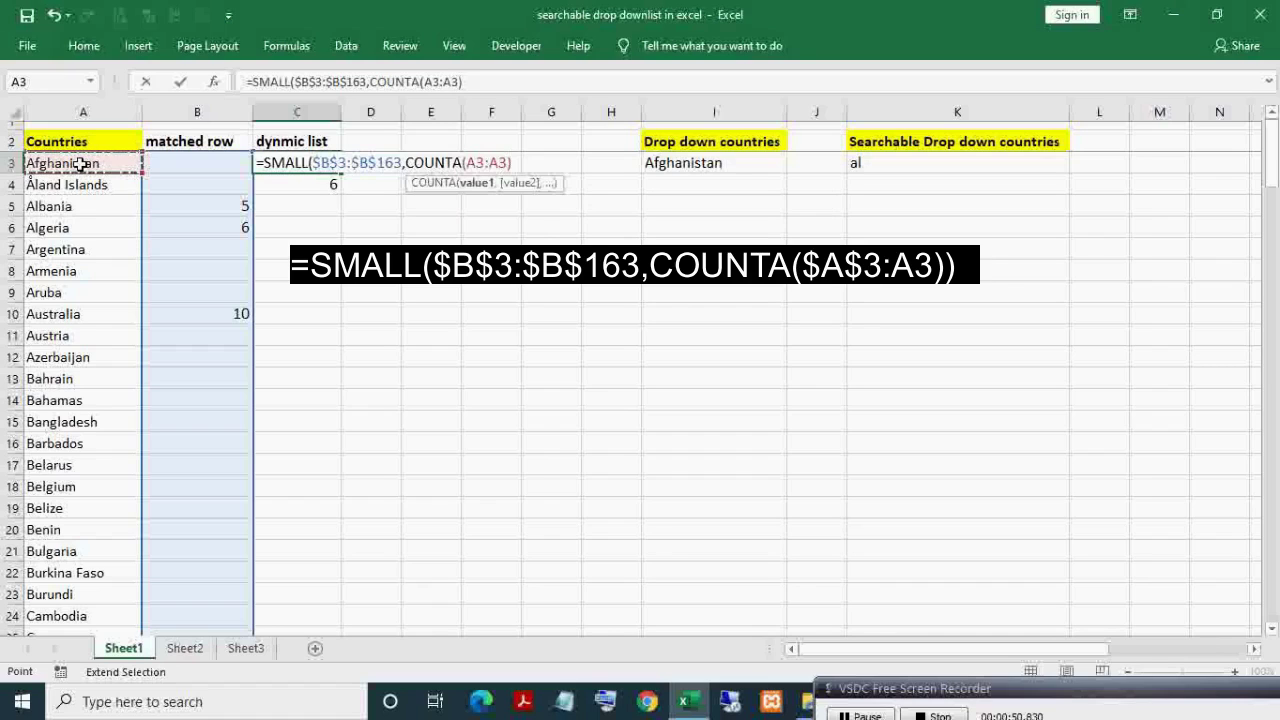
click(478, 183)
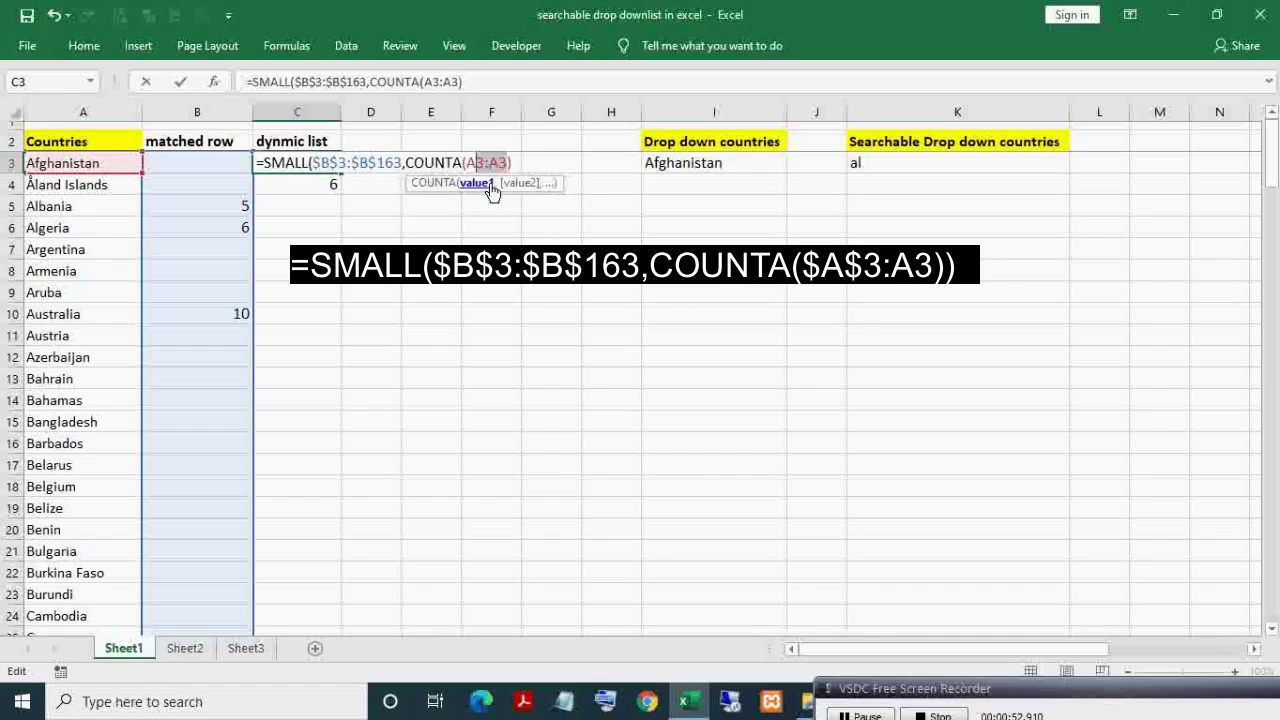
click(475, 163)
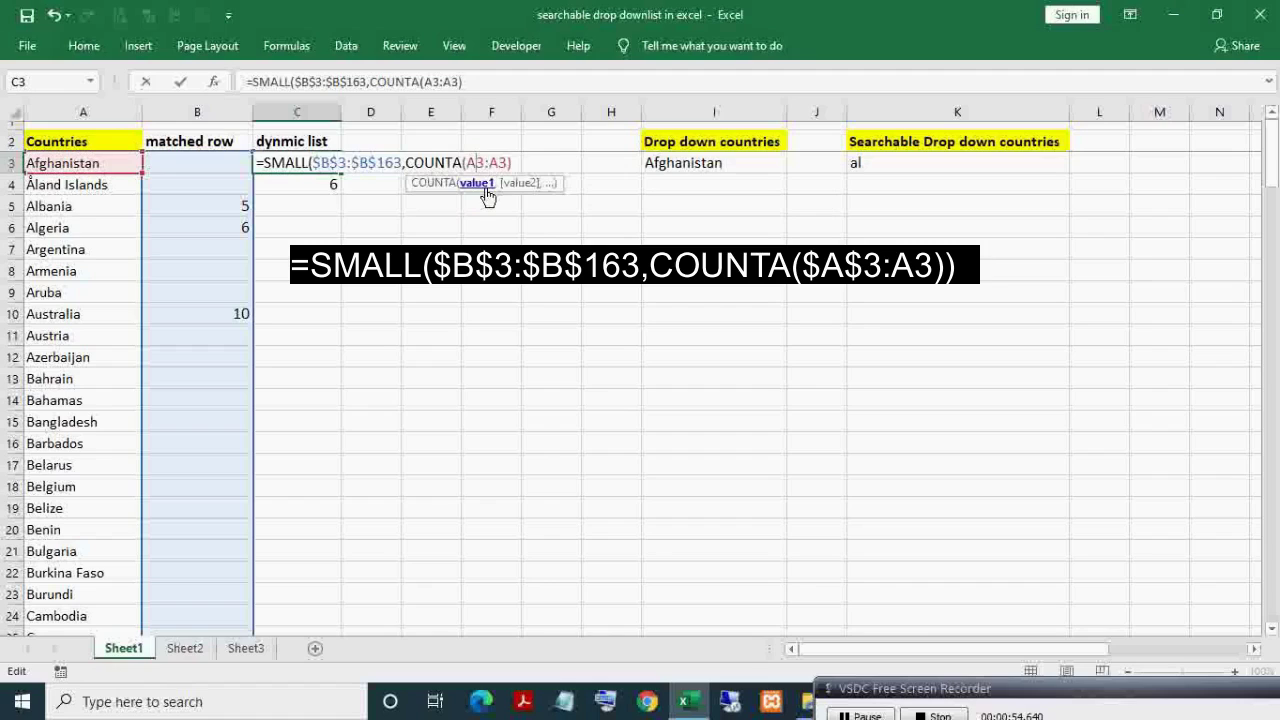
key(F4)
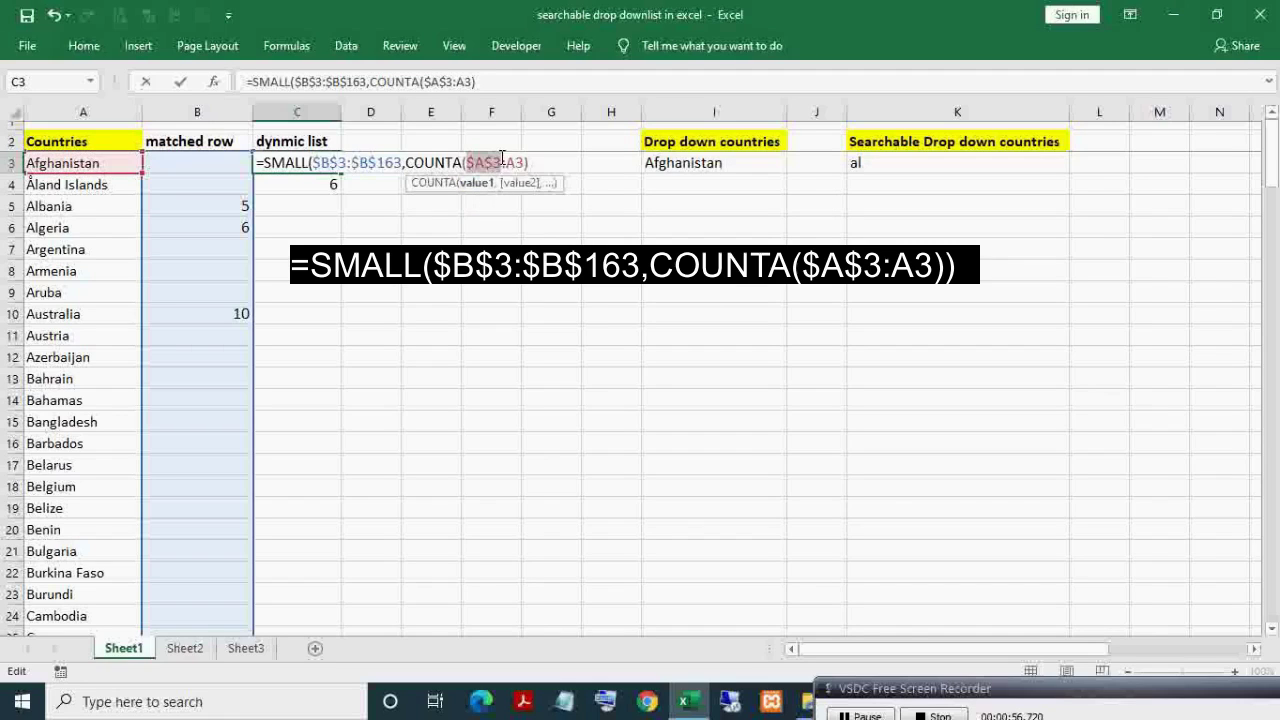
click(535, 162)
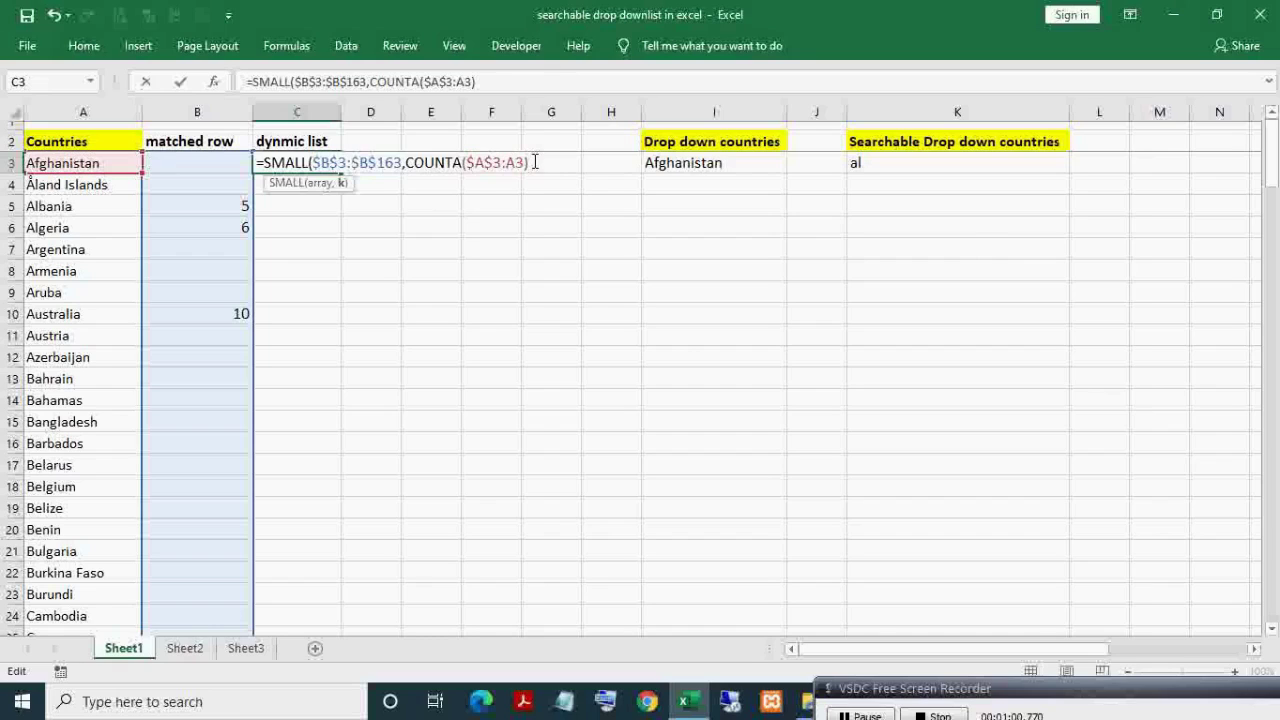
text())
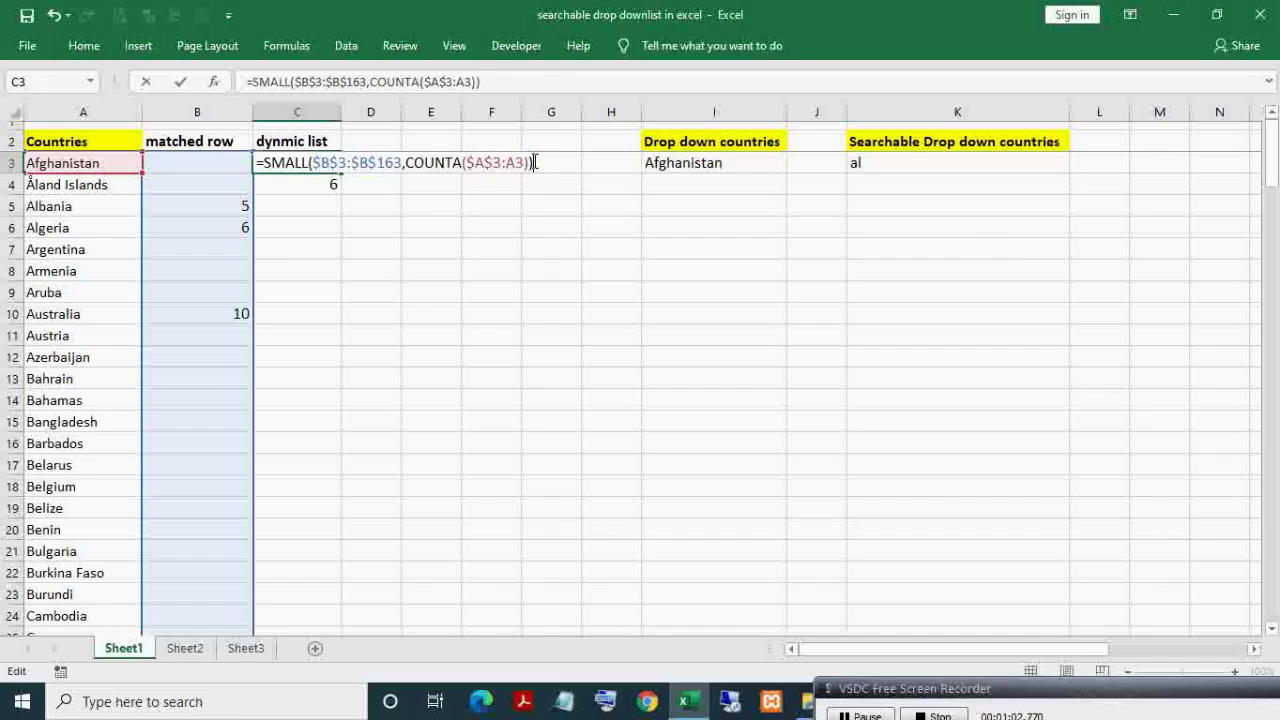
key(Return)
key(Up)
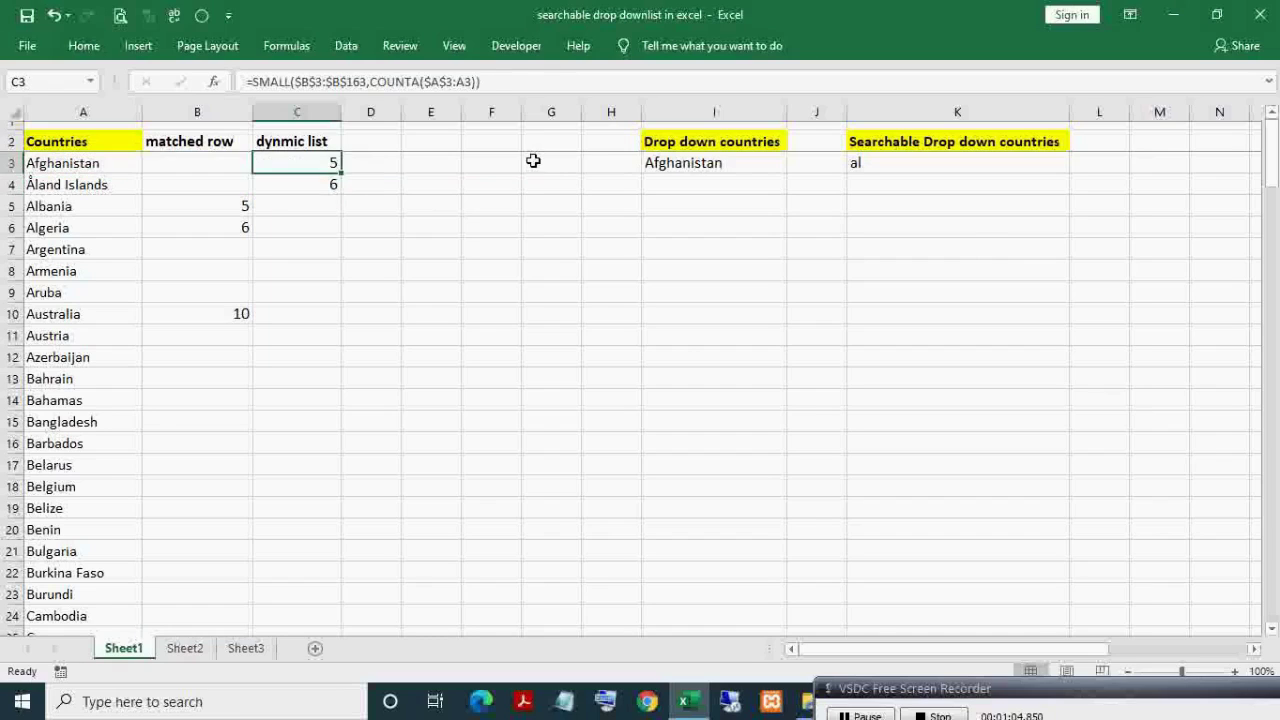
Fill the SMALL formula from C3 down to C9
key(shift+Down)
key(shift+Down)
key(shift+Down)
key(shift+Down)
key(shift+Down)
key(shift+Down)
key(ctrl+d)
key(Down)
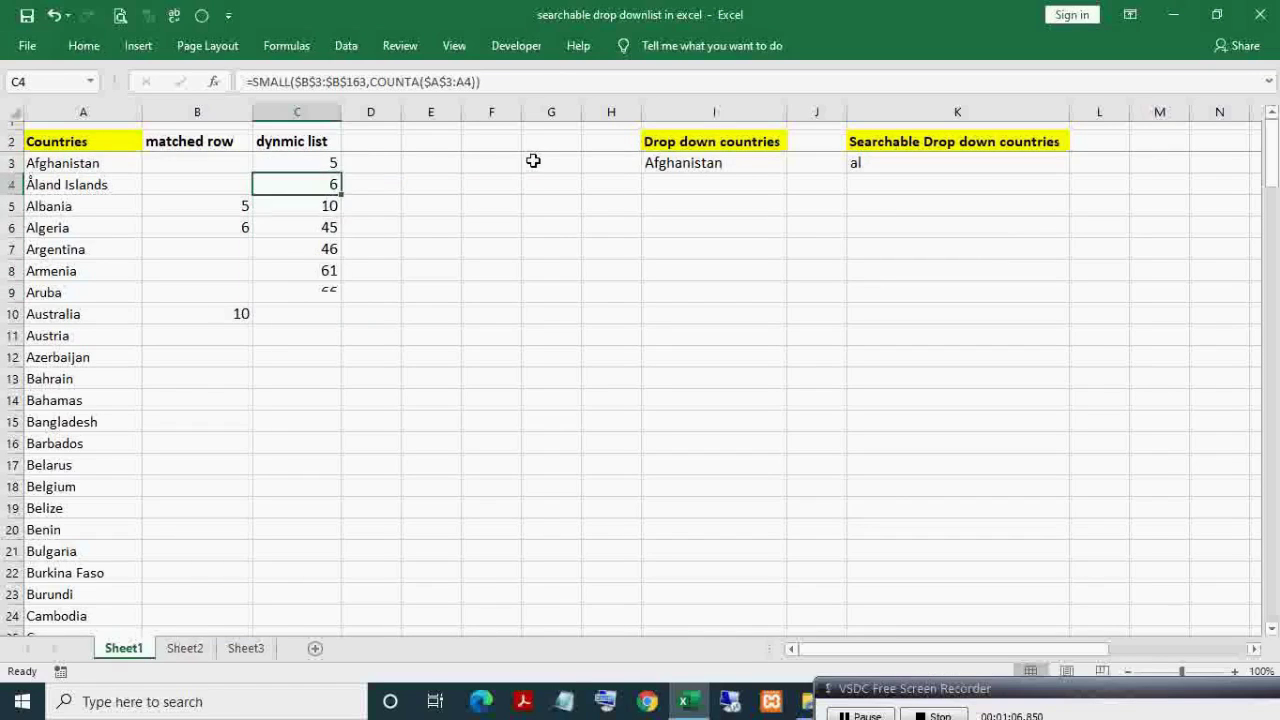
Copy the COUNTA part of the C3 formula and enter it in D3 as =COUNTA($A$3:A3)
key(Up)
key(F2)
key(Left)
key(Left)
key(Left)
key(Left)
key(Left)
key(Left)
key(Left)
key(Left)
key(Left)
key(Left)
key(Left)
key(Left)
key(Left)
key(Left)
key(Left)
key(Left)
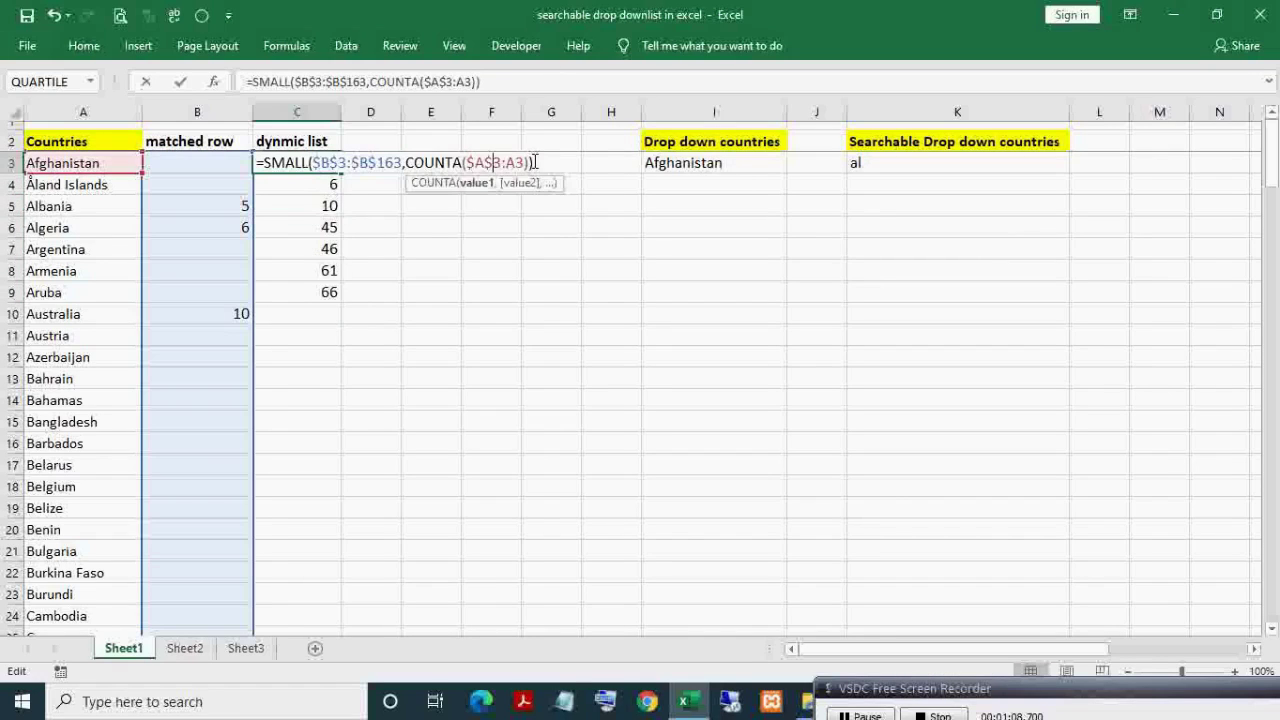
key(shift+Right)
key(shift+Right)
key(shift+Right)
key(shift+Right)
key(shift+Right)
key(shift+Right)
key(shift+Right)
key(shift+Right)
key(shift+Right)
key(shift+Right)
key(shift+Right)
key(shift+Right)
key(shift+Right)
key(shift+Right)
key(shift+Right)
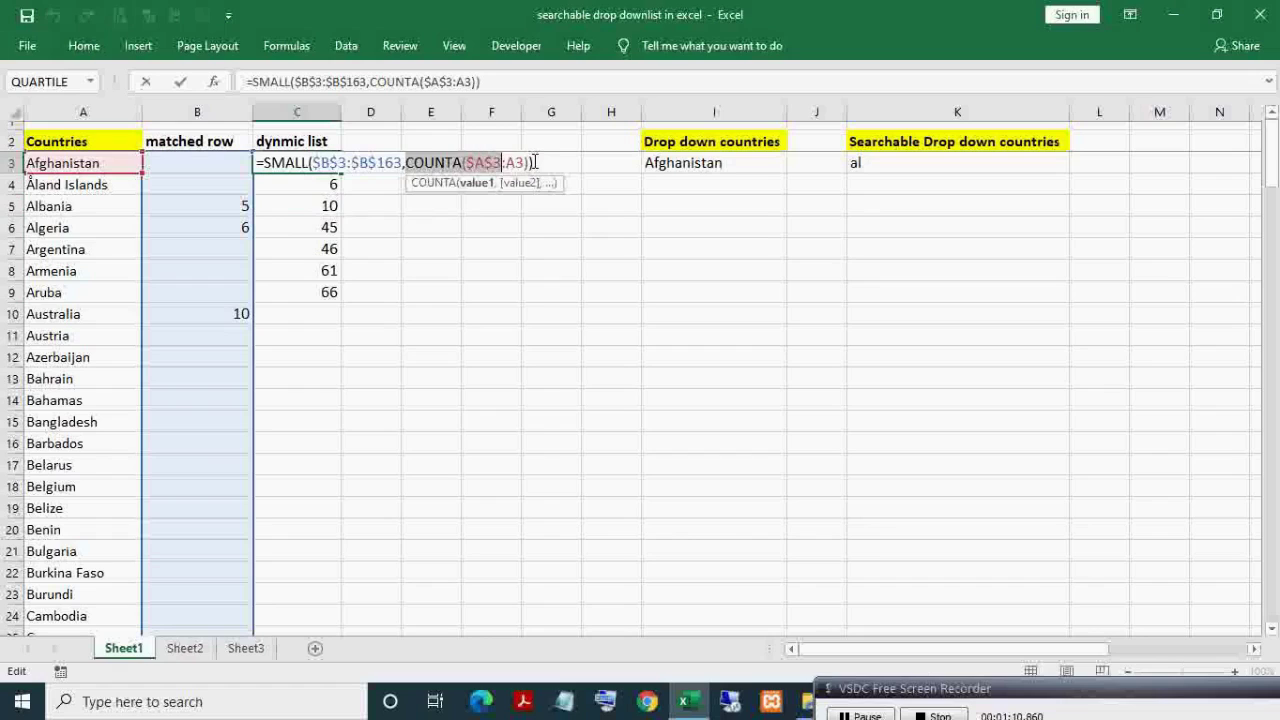
key(ctrl+c)
key(Return)
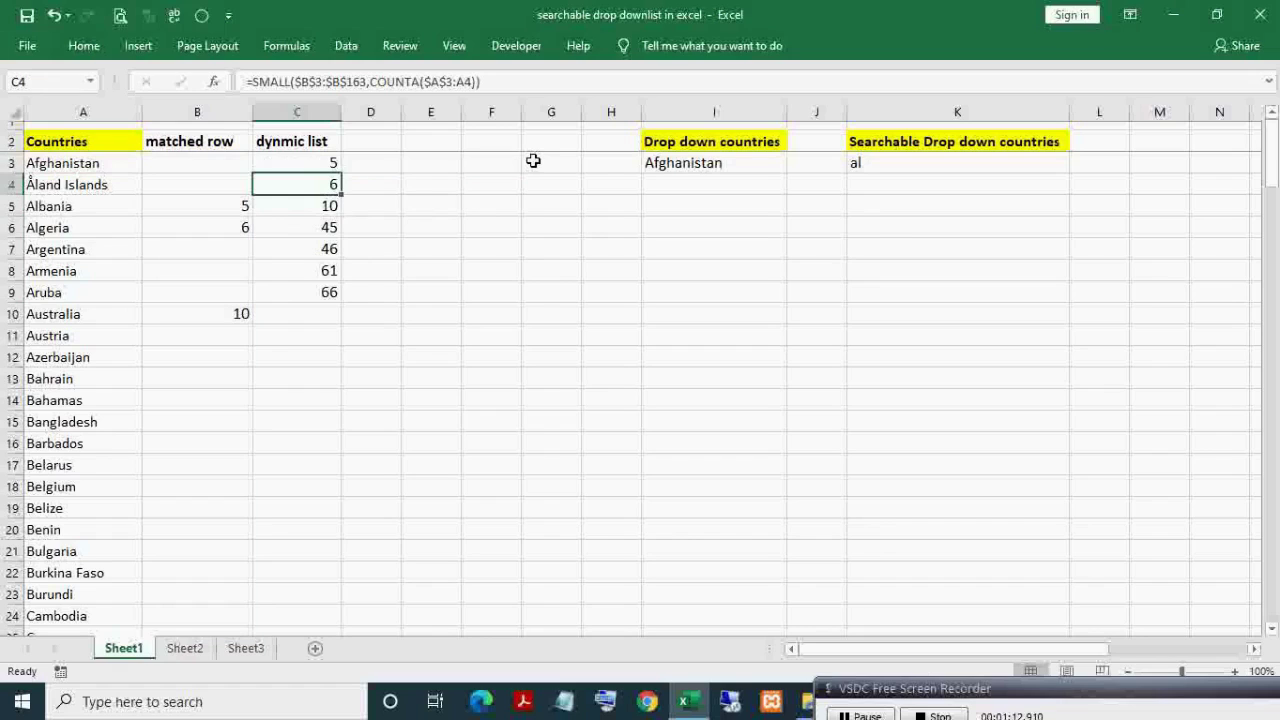
key(Right)
key(Up)
text(=)
key(ctrl+v)
key(ctrl+Return)
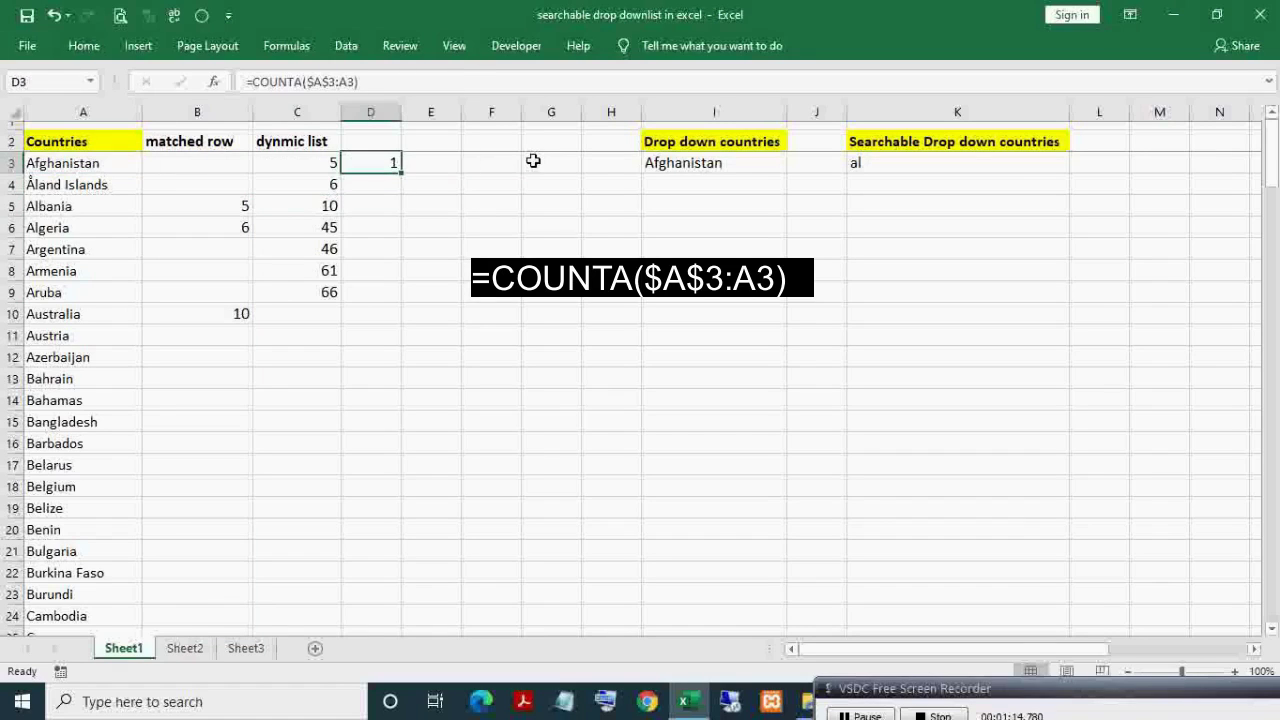
Fill the COUNTA formula from D3 down to D9
key(shift+Down)
key(shift+Down)
key(shift+Down)
key(shift+Down)
key(shift+Down)
key(shift+Down)
key(ctrl+d)
key(Down)
key(Down)
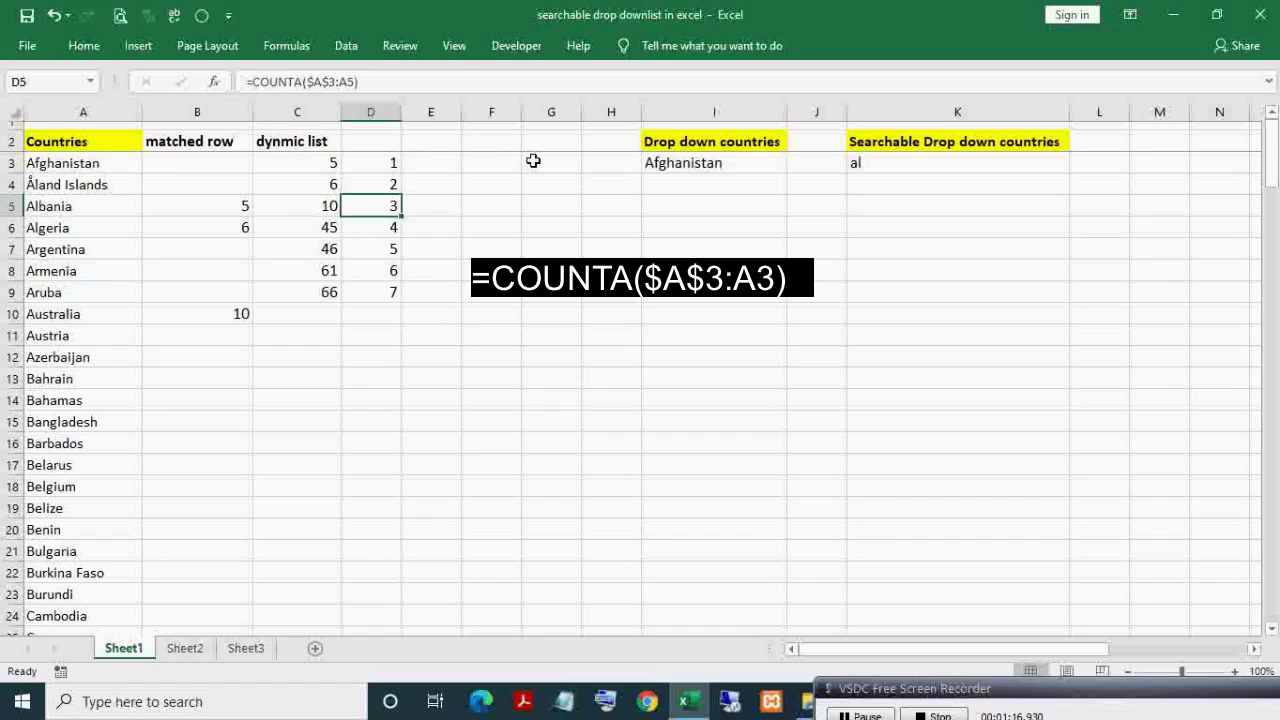
Extend the COUNTA formula from D9 down to D15
key(Down)
key(Down)
key(Down)
key(Down)
key(shift+Down)
key(shift+Down)
key(shift+Down)
key(shift+Down)
key(shift+Down)
key(shift+Down)
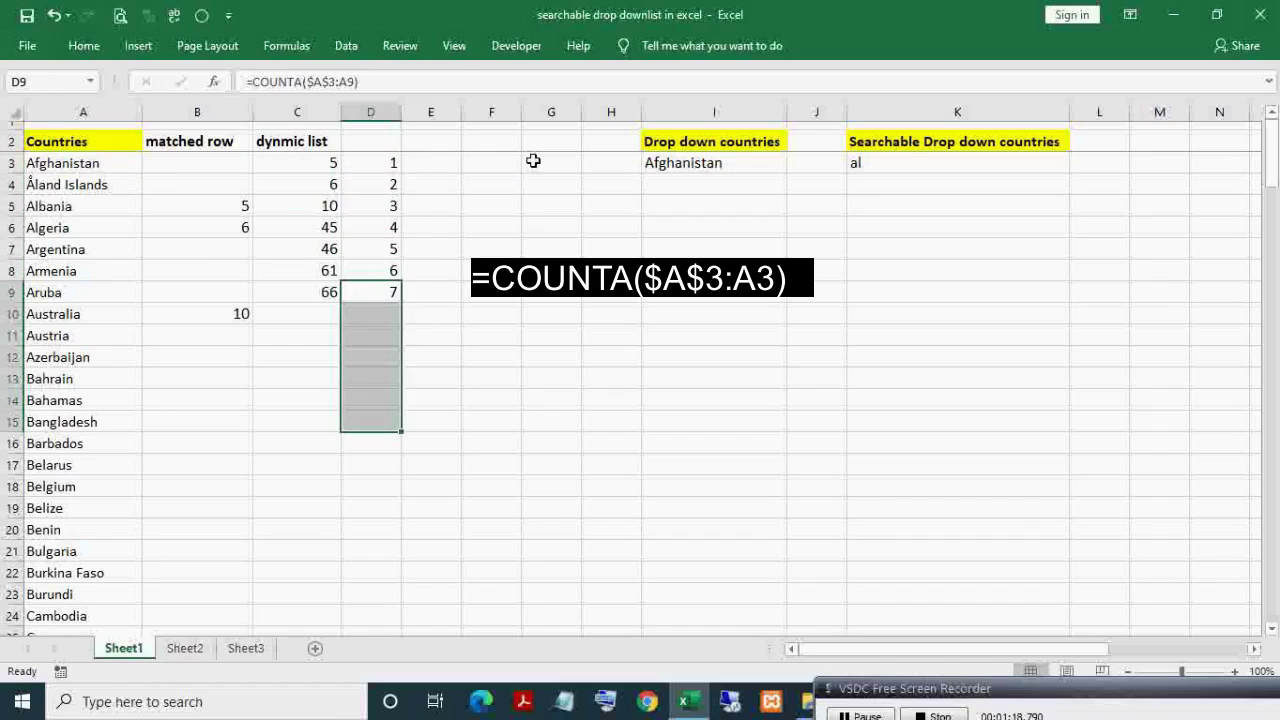
key(ctrl+d)
Clear the trial COUNTA formulas from D3:D15
key(Down)
key(ctrl+Up)
key(ctrl+shift+Down)
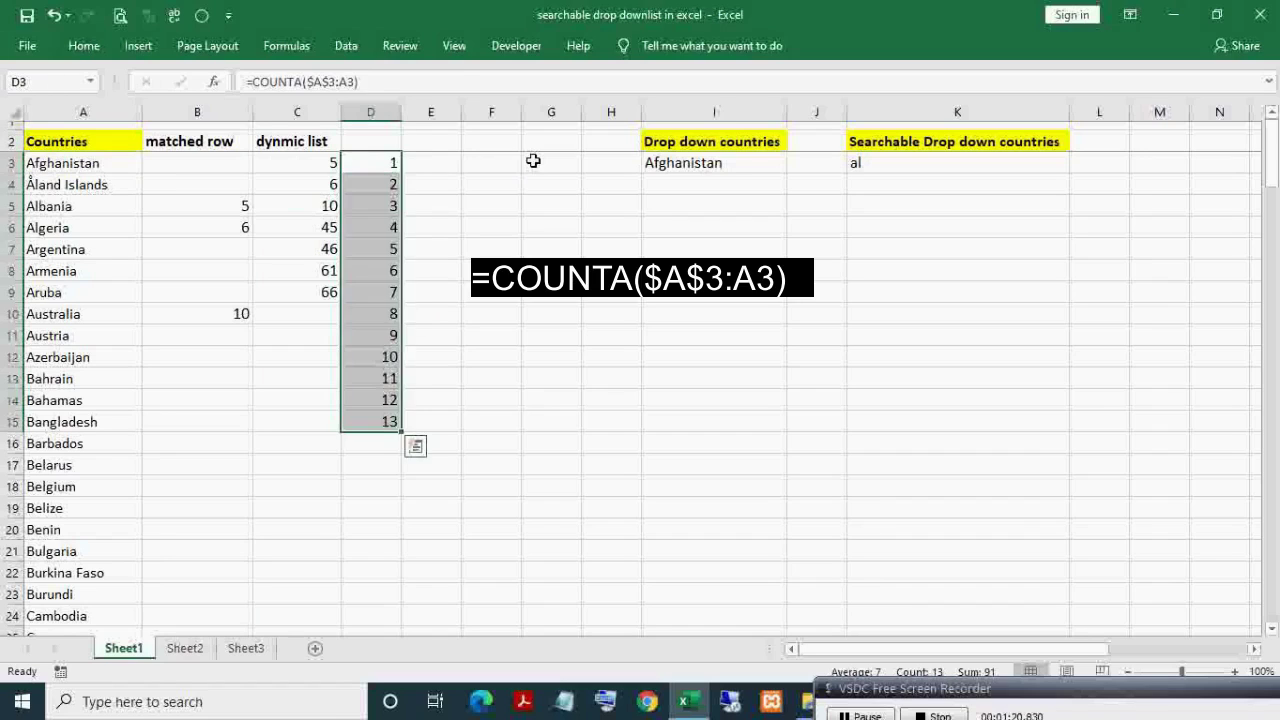
key(Delete)
Fill the SMALL formula from C3 down to C163, the last row of the country list
key(Left)
key(Down)
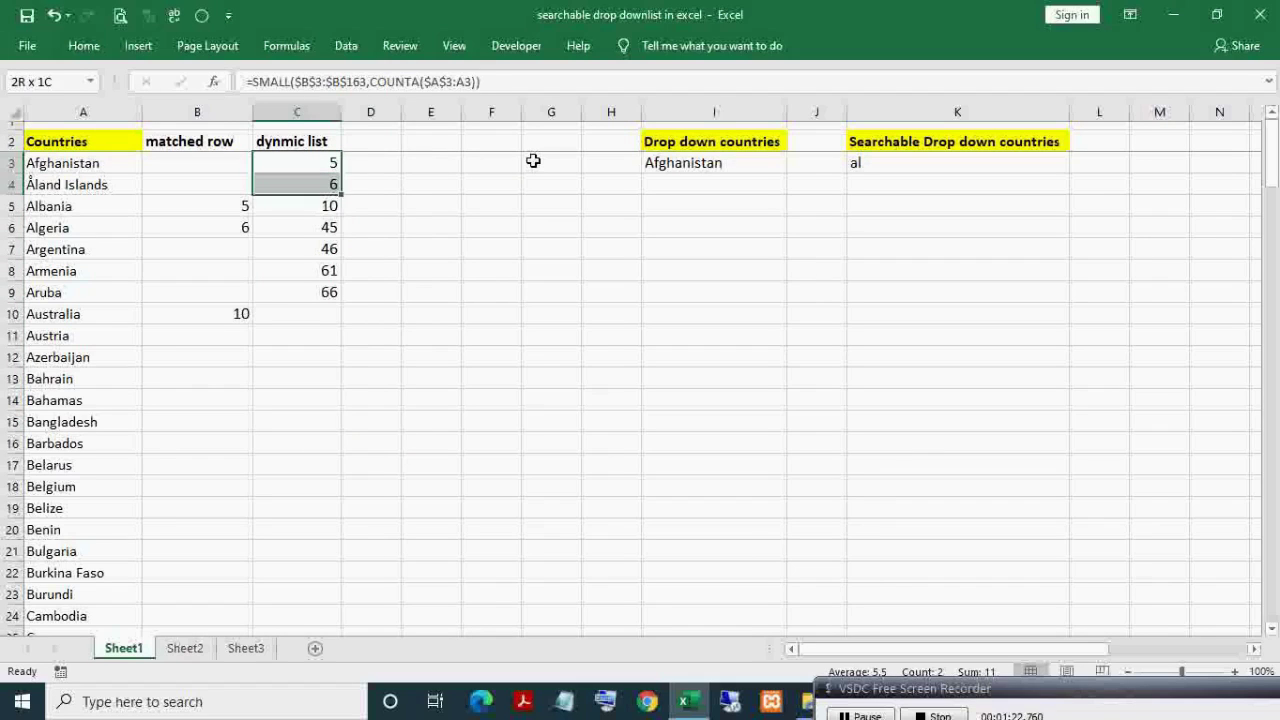
key(Up)
key(Left)
key(Left)
key(ctrl+Down)
key(Right)
key(Right)
key(ctrl+shift+Up)
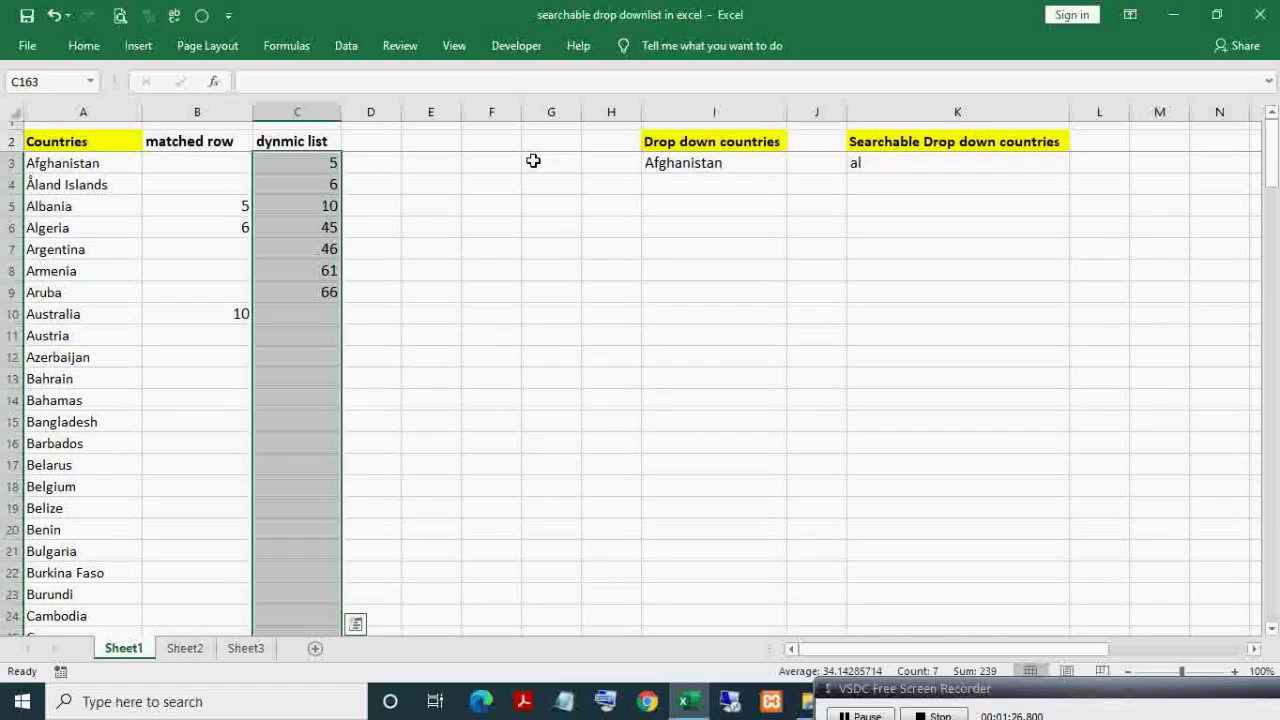
key(ctrl+d)
Examine the filled dynamic list in column C down to row 25 and the formula in C3
key(ctrl+Up)
key(Down)
key(Down)
key(Down)
key(Down)
key(Down)
key(Down)
key(Down)
key(Down)
key(Down)
key(Down)
key(Down)
key(Down)
key(Down)
key(Down)
key(Down)
key(Down)
key(Down)
key(Down)
key(Down)
key(Down)
key(Down)
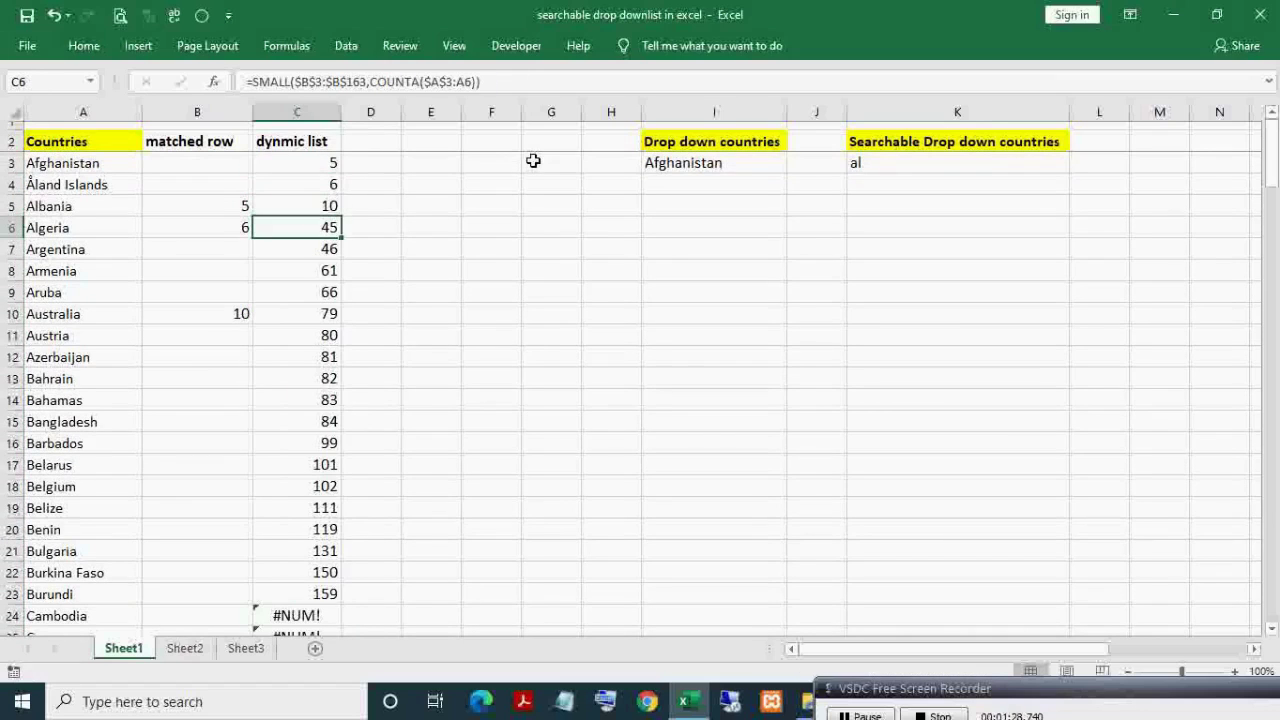
key(Up)
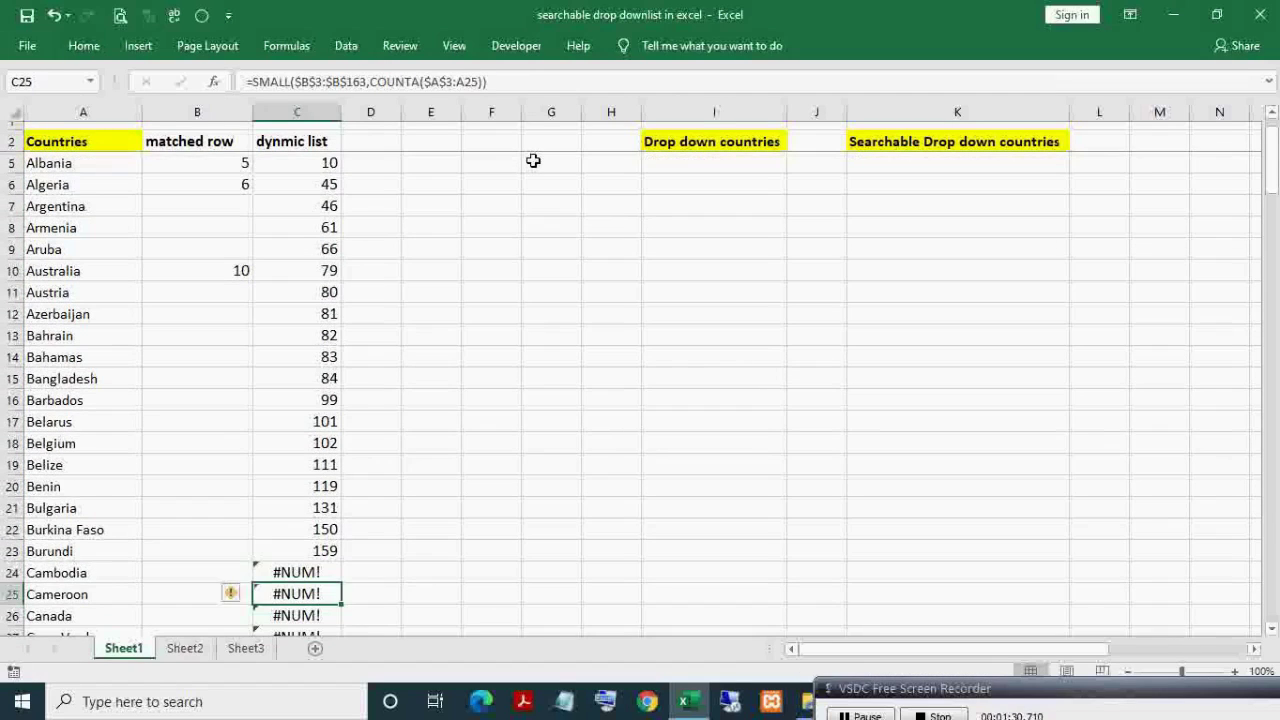
key(Up)
key(Up)
key(Up)
key(Up)
key(Up)
key(ctrl+Up)
key(Up)
key(Down)
key(Down)
key(Down)
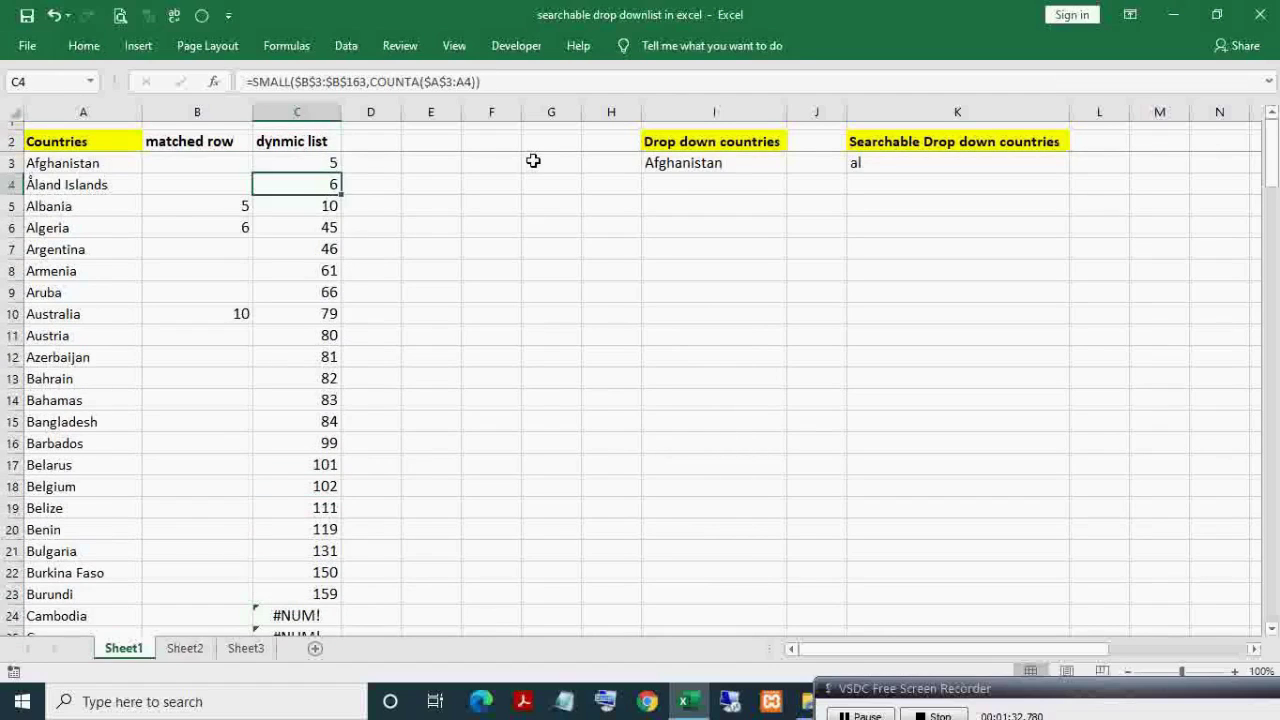
key(Up)
key(F2)
key(Escape)
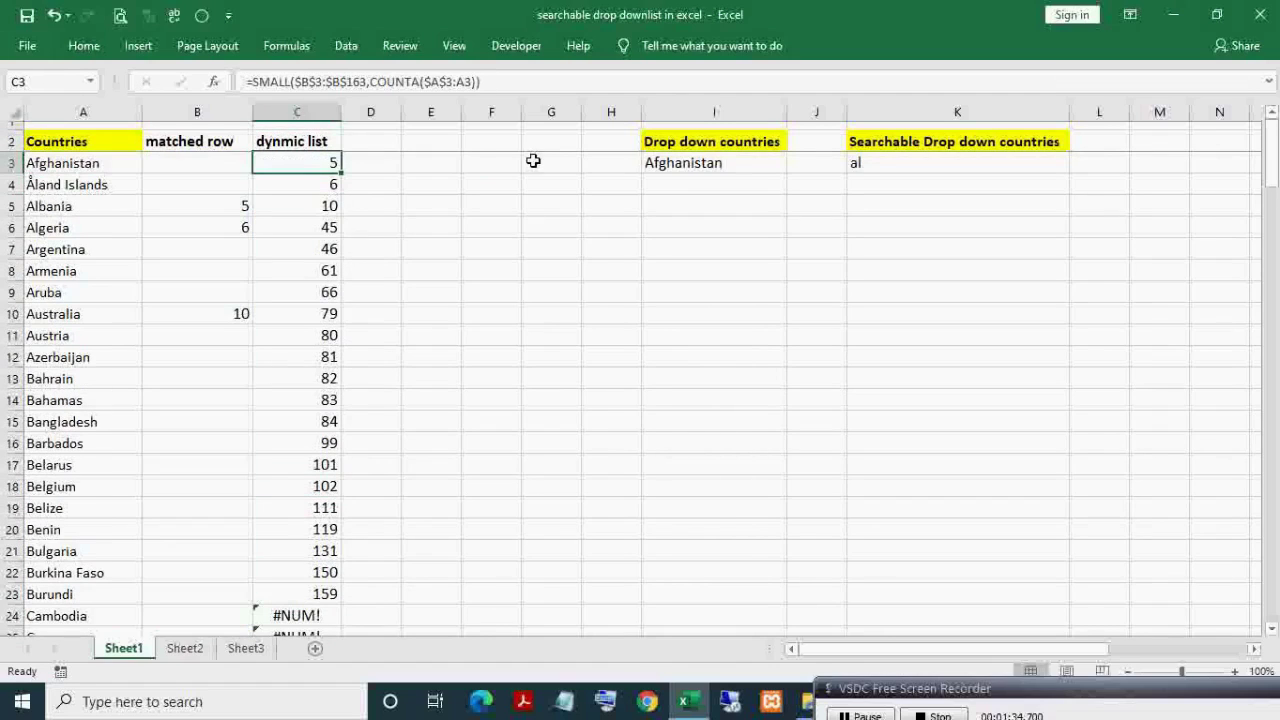
Wrap the SMALL formula in C3 in INDIRECT with the column letter joined in front: =INDIRECT("A"&SMALL($B$3:$B$163,COUNTA($A$3:A3)))
key(F2)
key(Left)
key(Left)
key(Left)
key(Left)
key(Left)
key(Left)
key(Left)
key(Left)
key(Left)
key(Left)
key(Left)
key(Left)
key(Left)
key(Left)
key(Left)
key(Left)
key(Left)
key(Left)
key(Left)
key(Left)
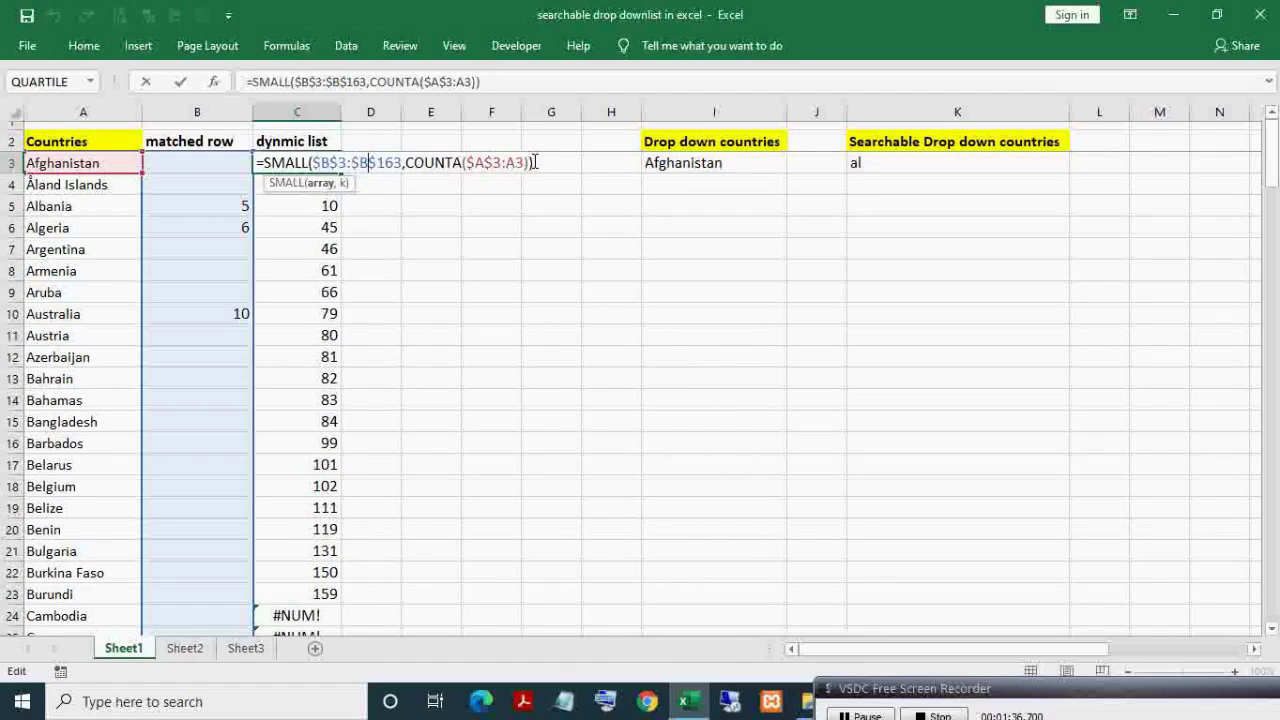
key(Left)
key(Left)
key(Left)
key(Left)
key(Left)
key(Left)
key(Left)
key(Left)
text(ind)
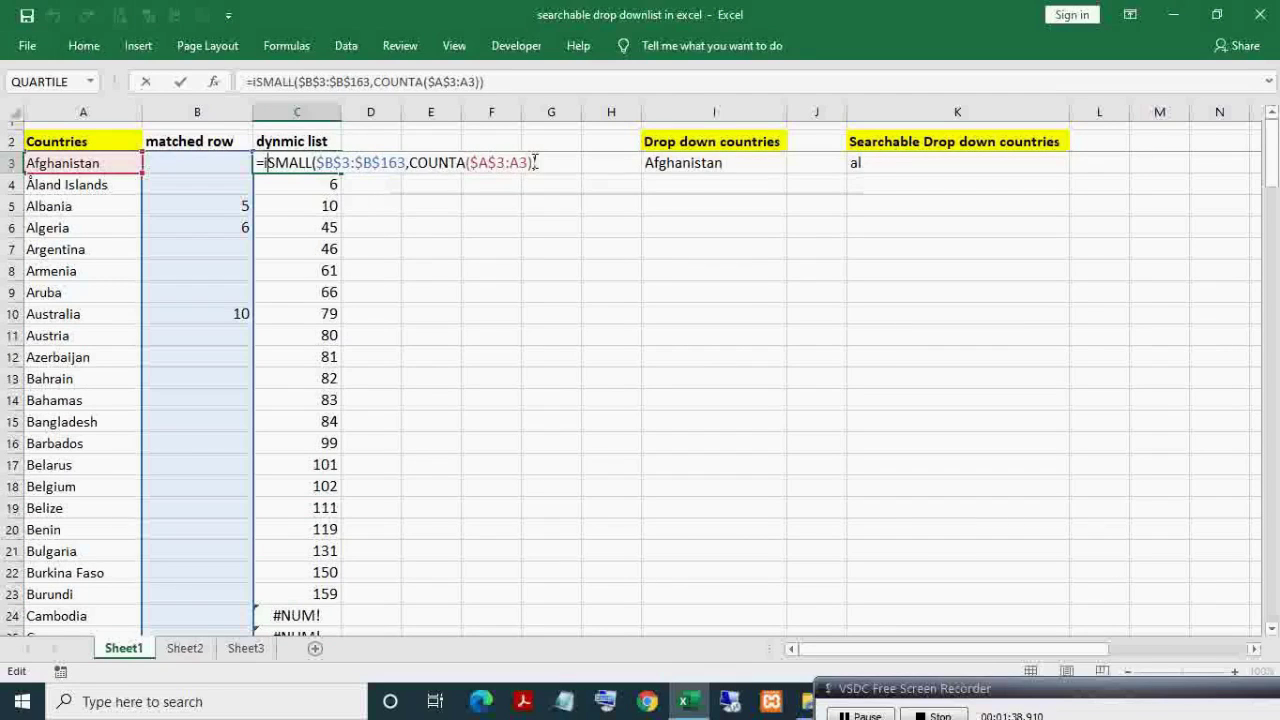
key(Down)
key(Tab)
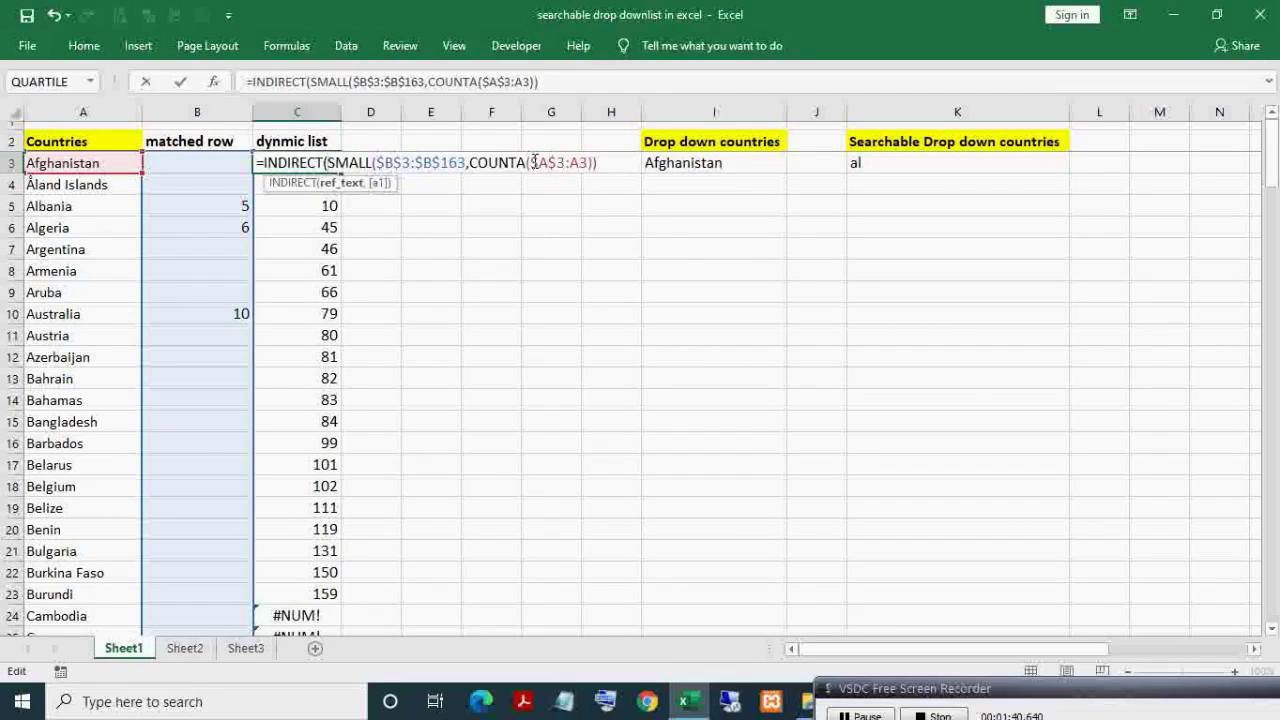
text(")
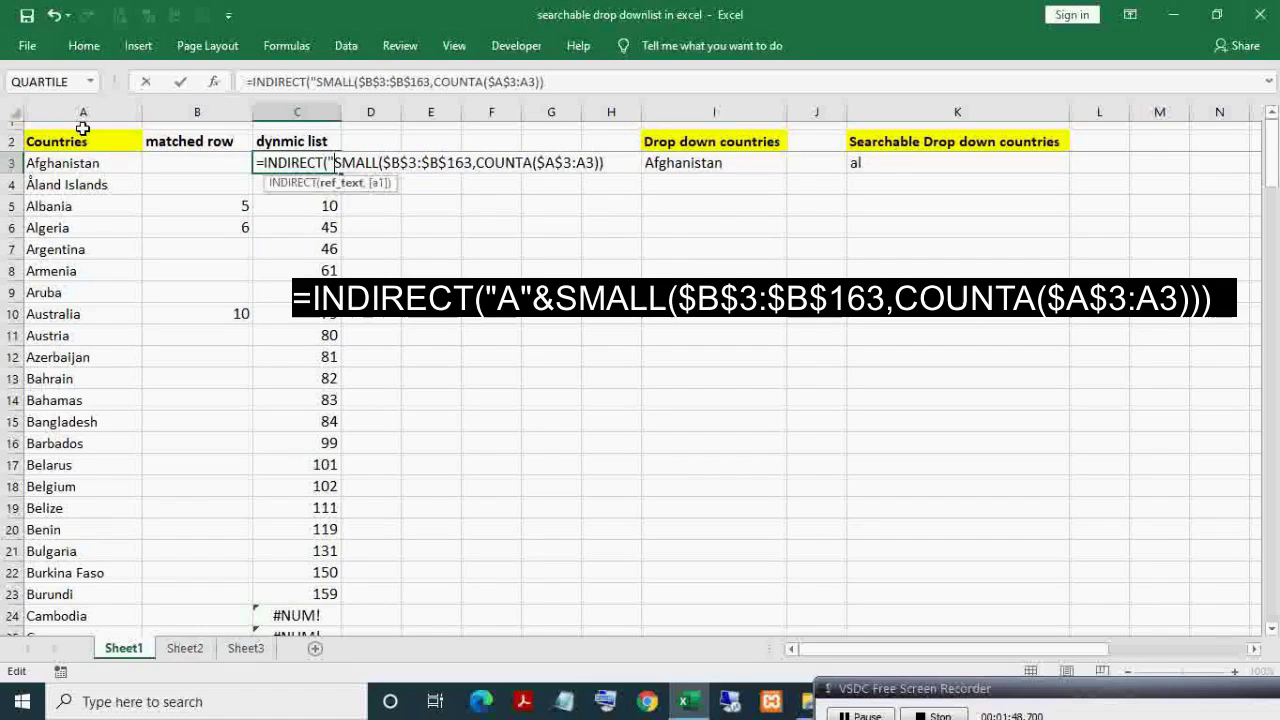
text(a)
key(BackSpace)
text(A")
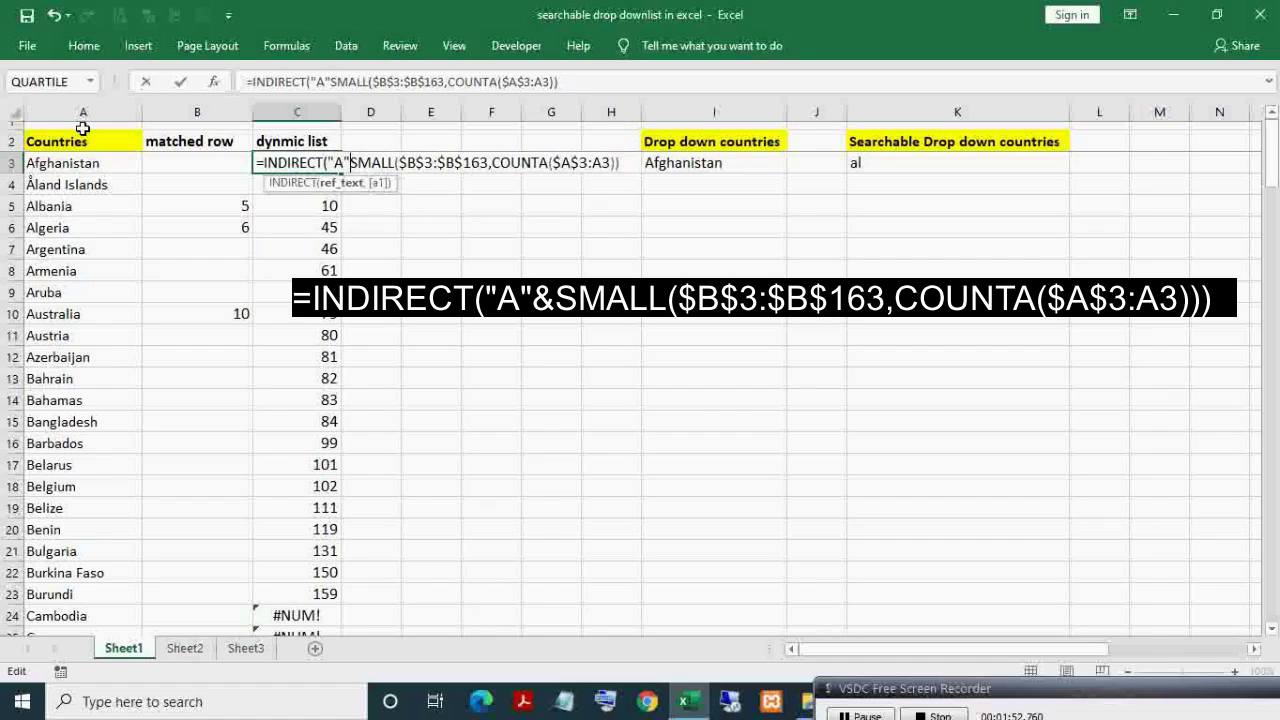
text(&)
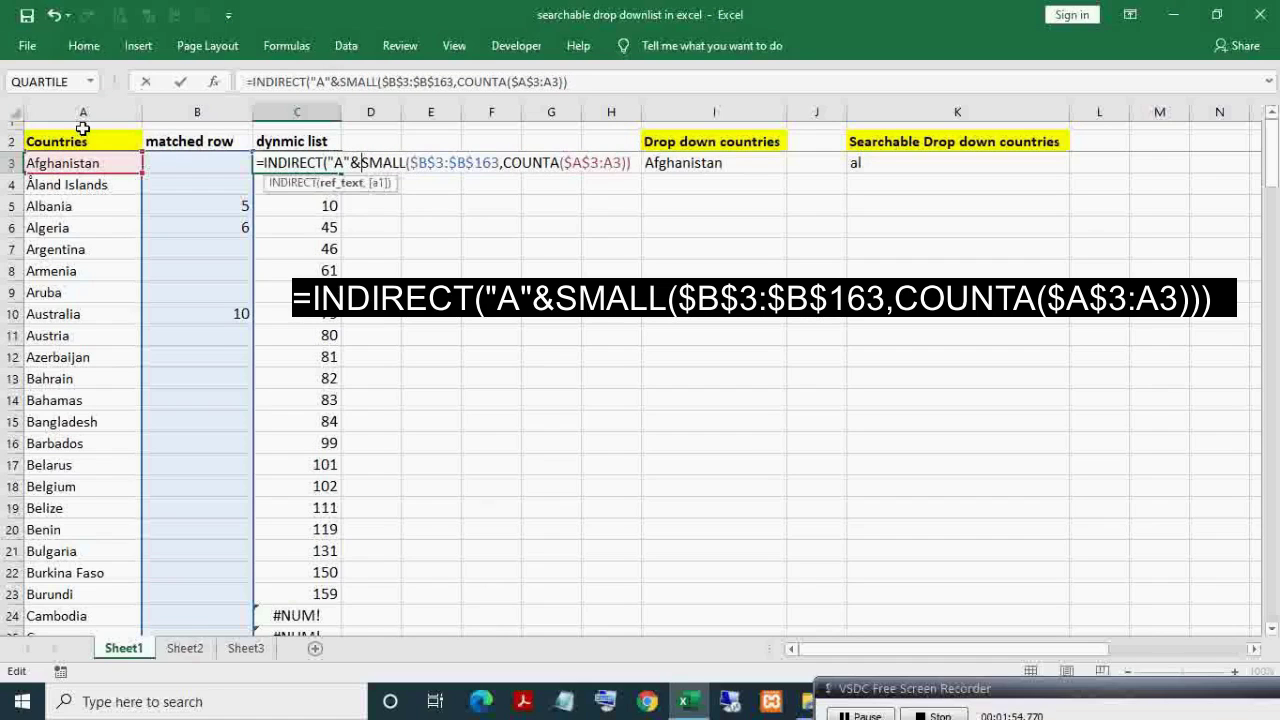
key(Return)
key(Return)
key(Up)
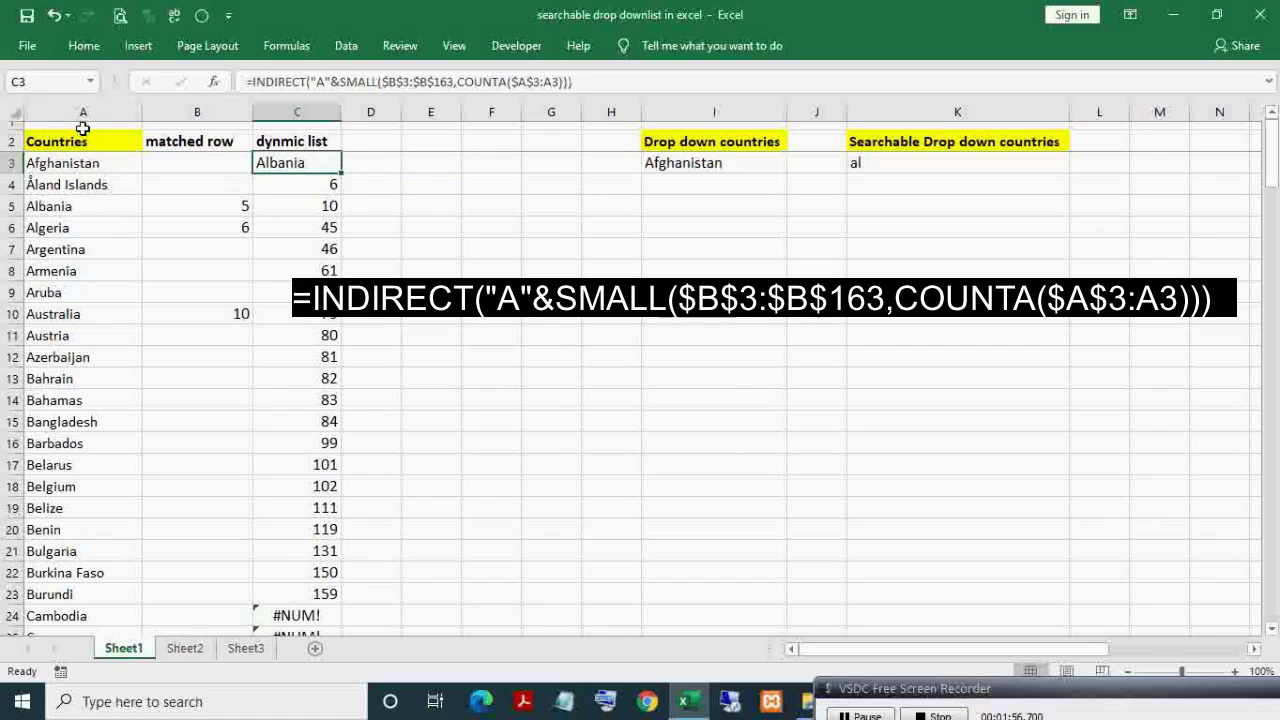
Examine the INDIRECT formula in C3 and compare its result with the matched countries in A5 and A6
key(F2)
key(Escape)
key(F2)
key(Left)
key(Left)
key(Left)
key(Left)
key(Left)
key(Left)
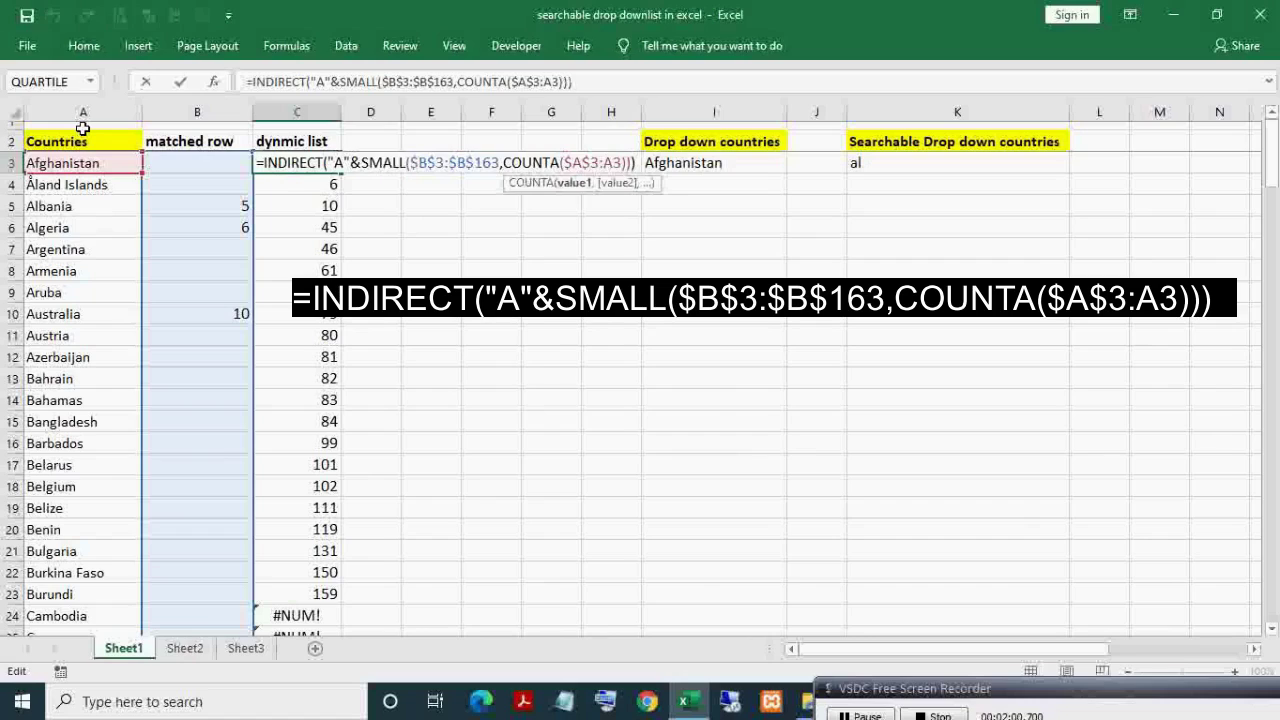
key(Escape)
key(Down)
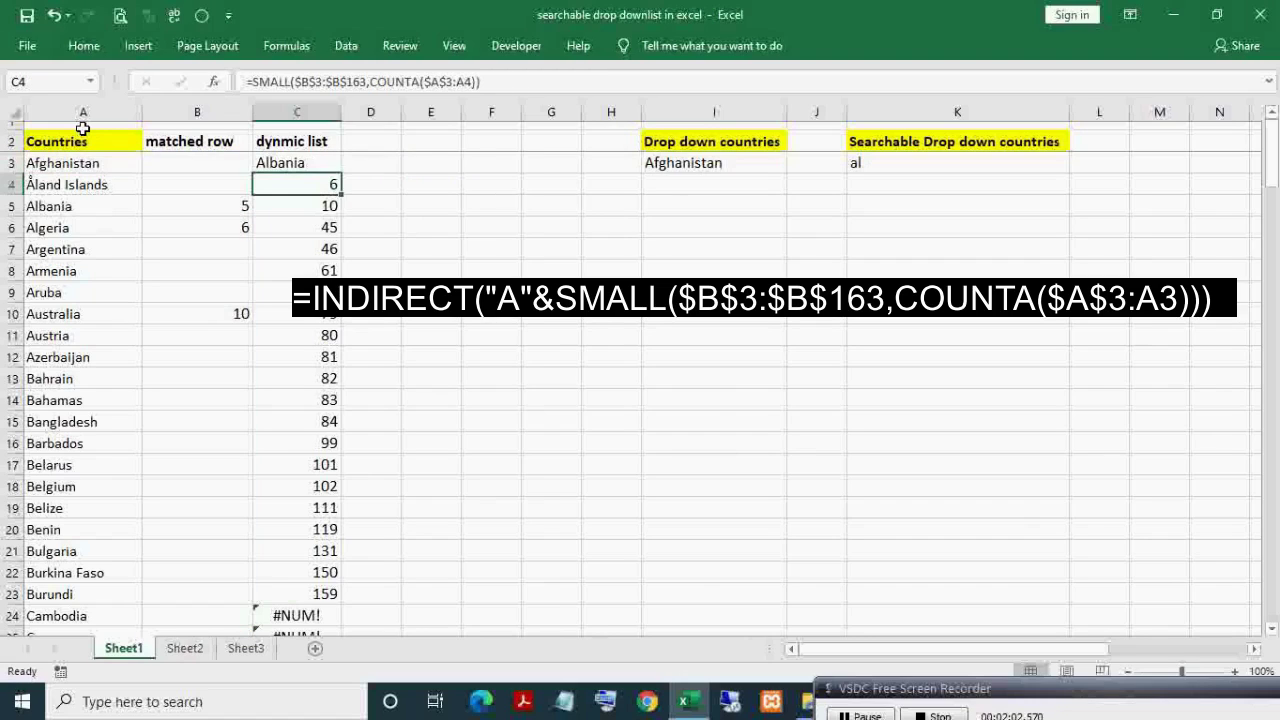
click(50, 207)
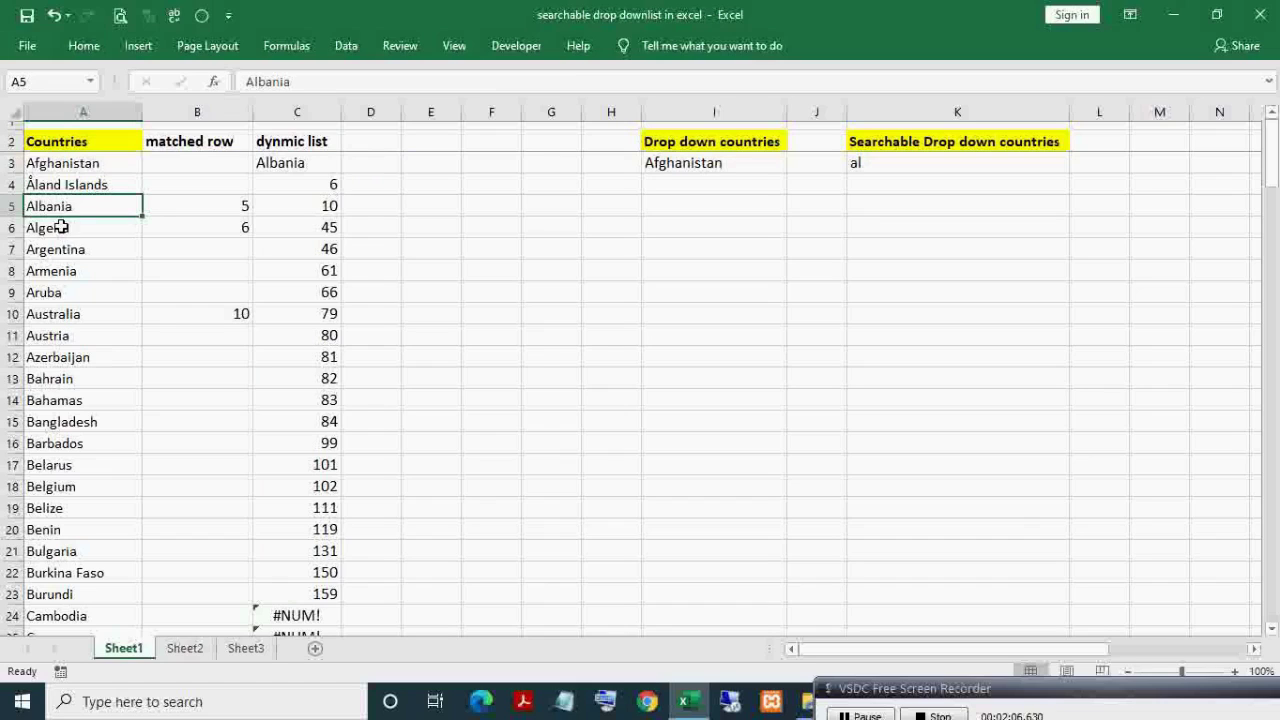
click(57, 227)
click(295, 161)
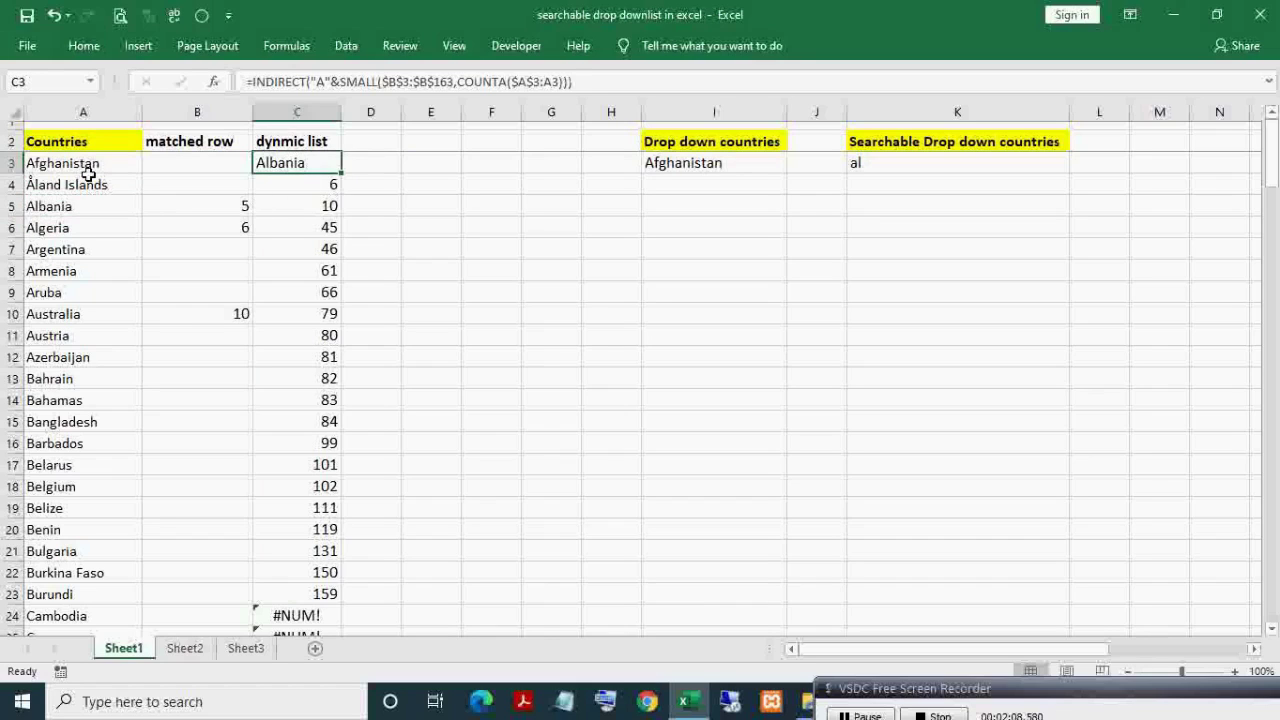
click(70, 204)
click(290, 163)
key(F2)
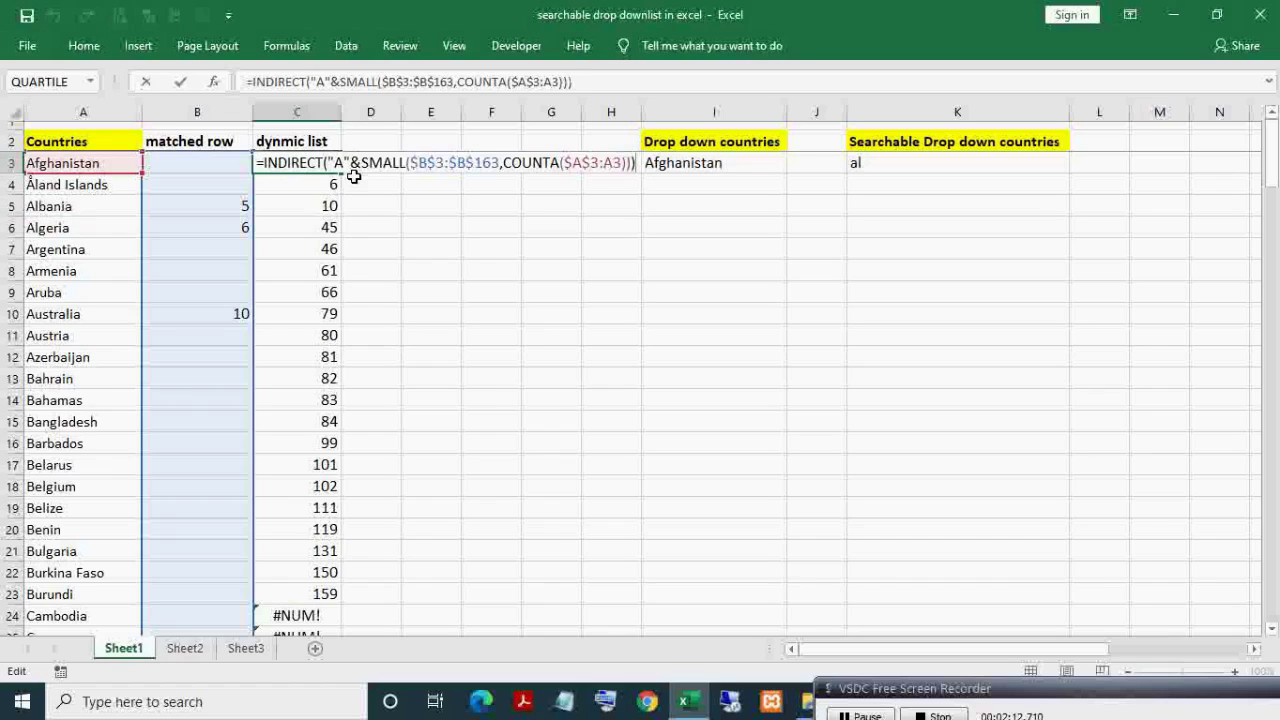
key(ctrl+Return)
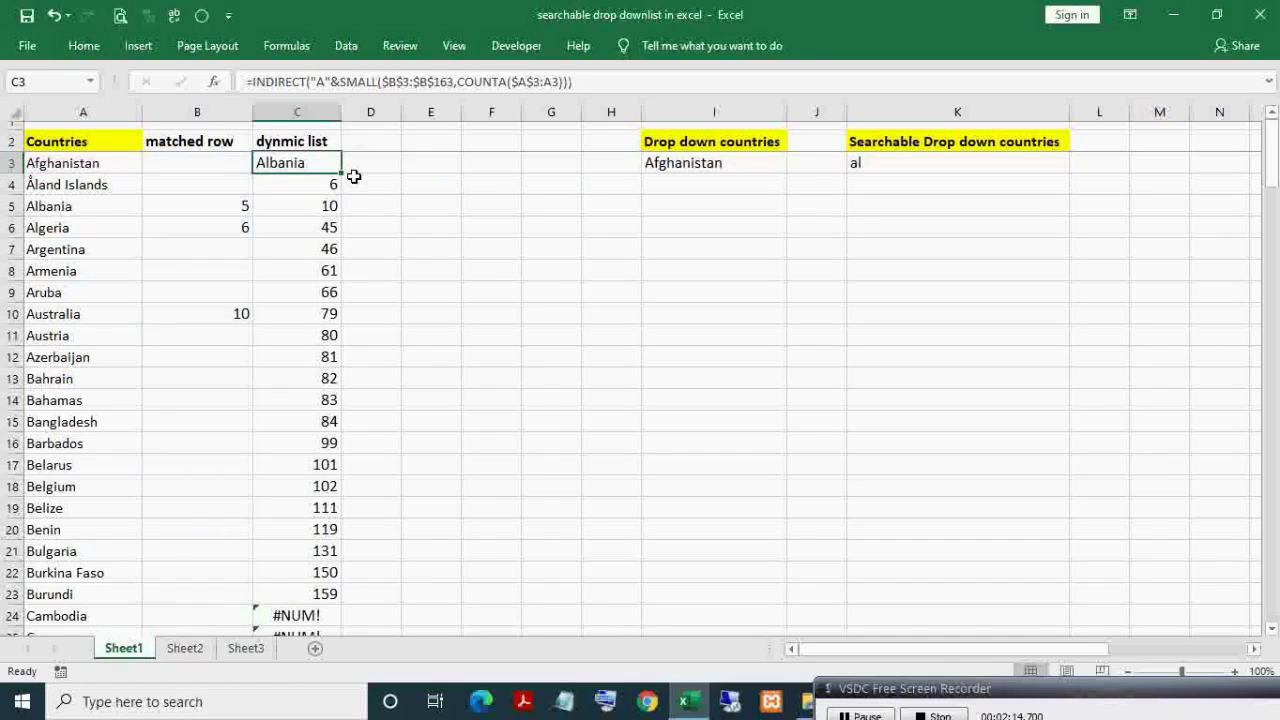
Fill the INDIRECT formula from C3 down to C163
key(ctrl+shift+Down)
key(ctrl+d)
key(Up)
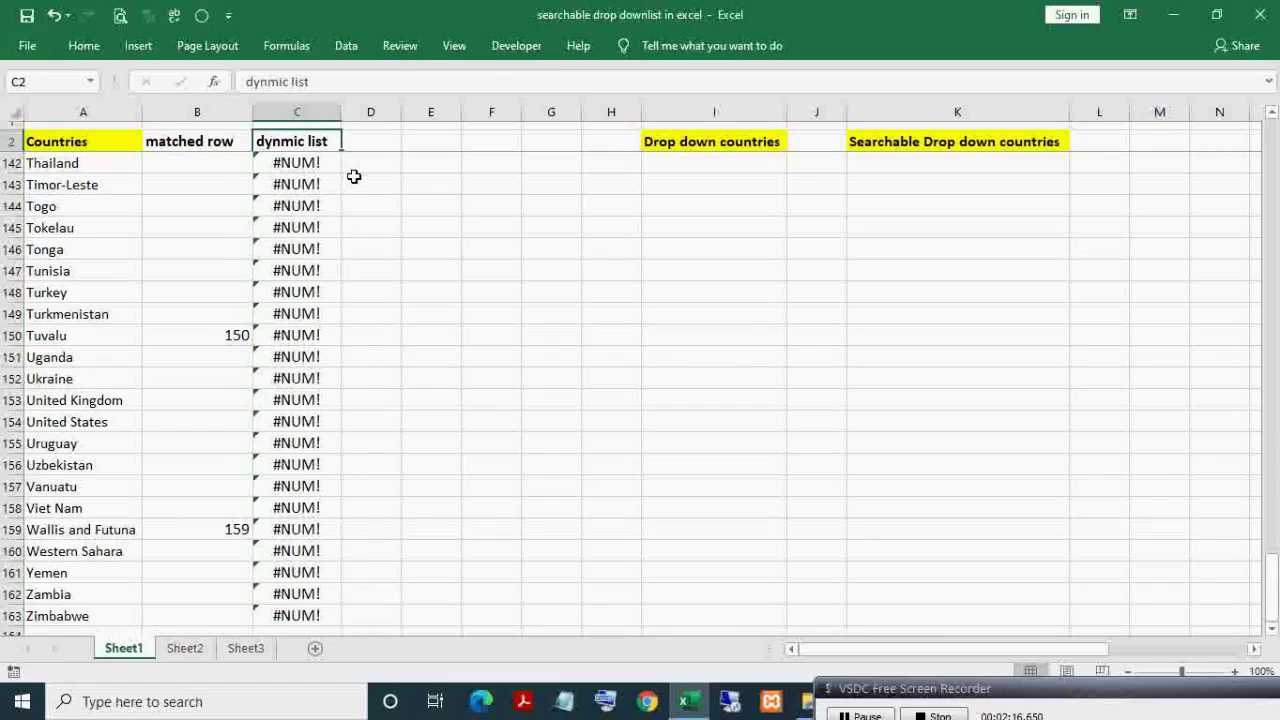
Examine the country names in the dynamic list and the cells below the last match, down to row 163
key(Down)
key(Down)
key(Down)
key(Down)
key(Down)
key(Down)
key(Down)
key(Down)
key(Down)
key(Down)
key(Down)
key(Down)
key(Down)
key(Down)
key(Down)
key(Down)
key(Down)
key(Down)
key(Down)
key(Down)
key(Down)
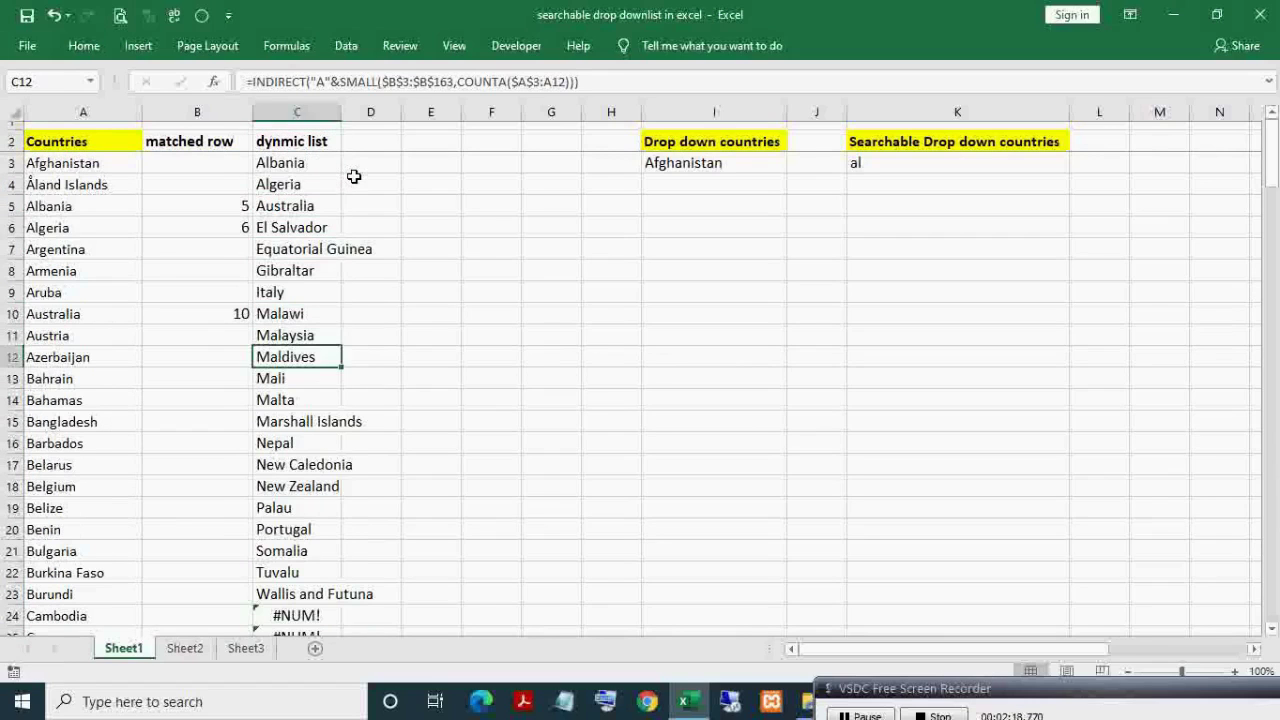
key(F2)
key(Escape)
key(Up)
key(Up)
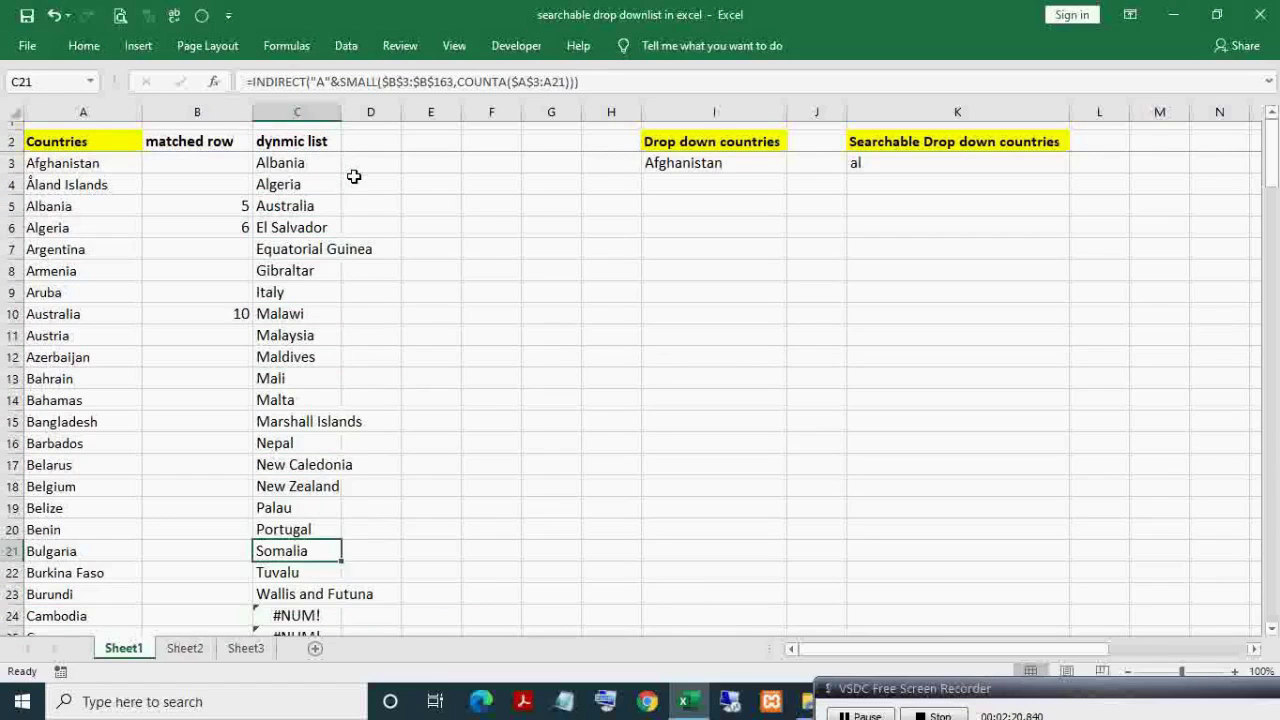
key(ctrl+Up)
key(Down)
key(Down)
key(Down)
key(ctrl+Down)
key(Down)
key(Up)
key(Up)
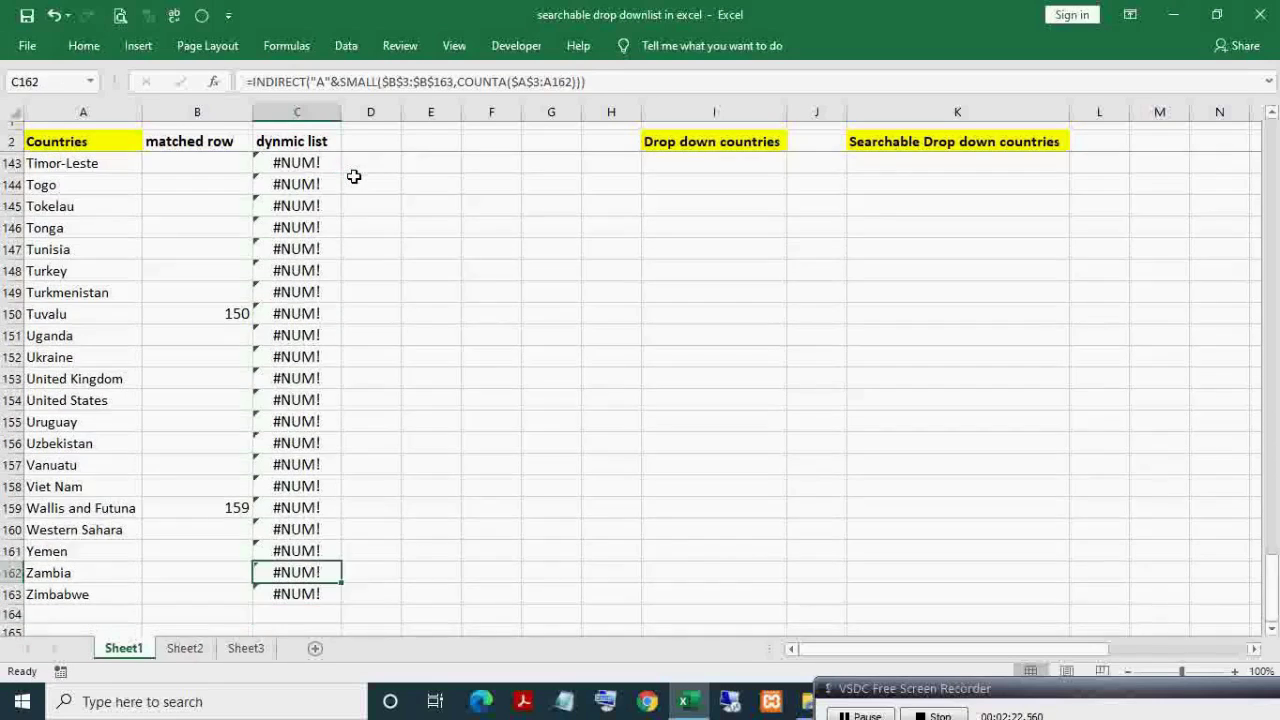
Wrap the INDIRECT formula in C3 in IFERROR with an empty string "" as the error value, accepting the closing-bracket correction
key(ctrl+Up)
key(Down)
key(F2)
key(Left)
key(Left)
key(Left)
key(Left)
key(Left)
key(Left)
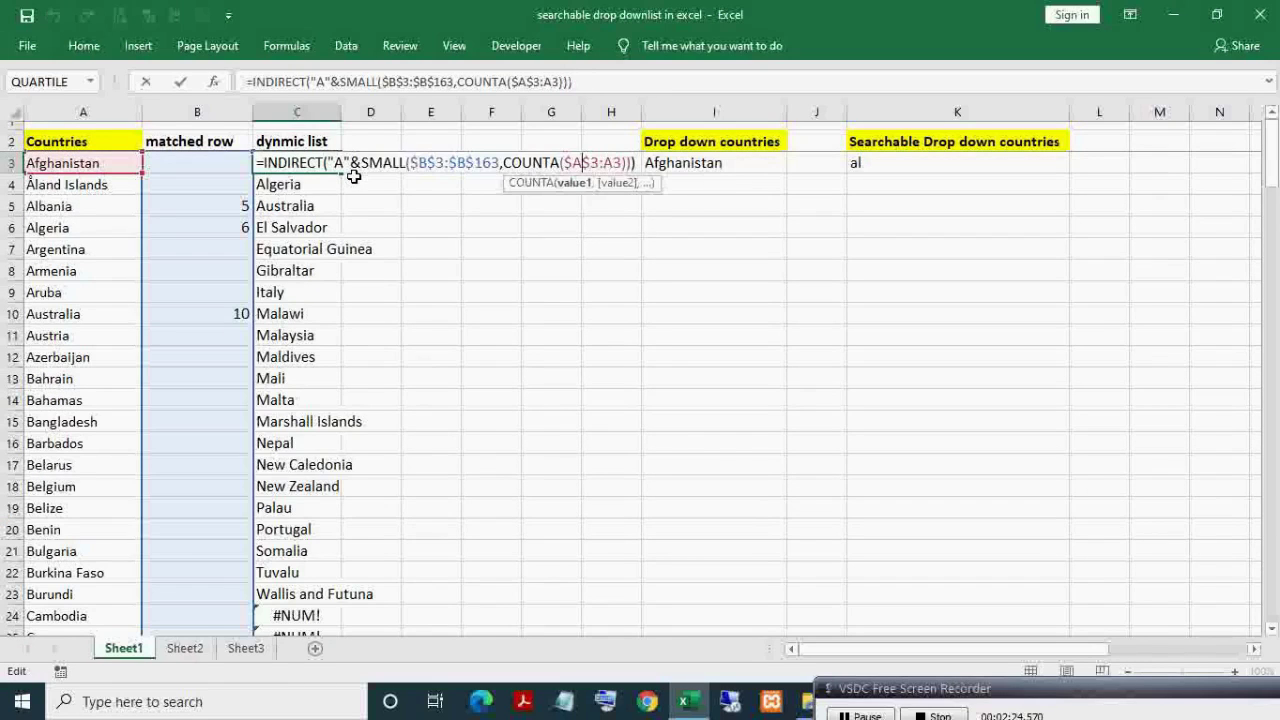
key(Right)
key(Right)
key(Right)
key(Right)
key(Right)
key(Right)
key(Right)
key(Right)
key(Right)
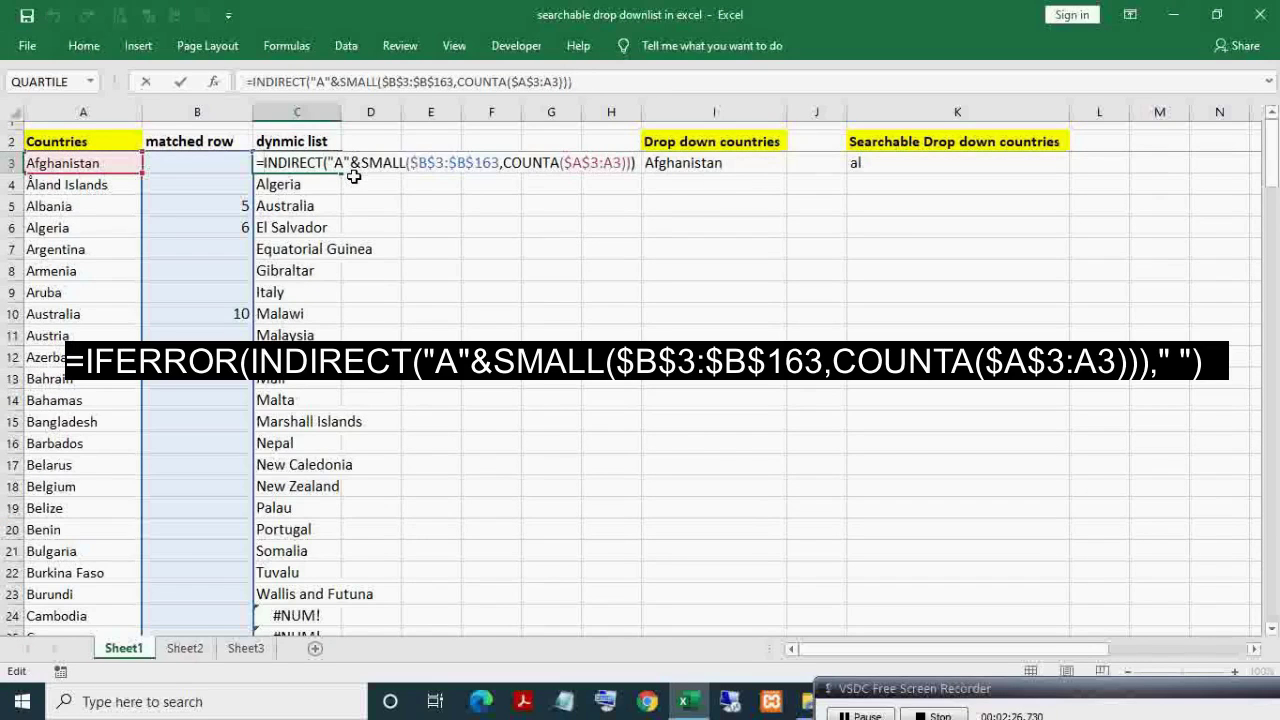
text(IFERROR()
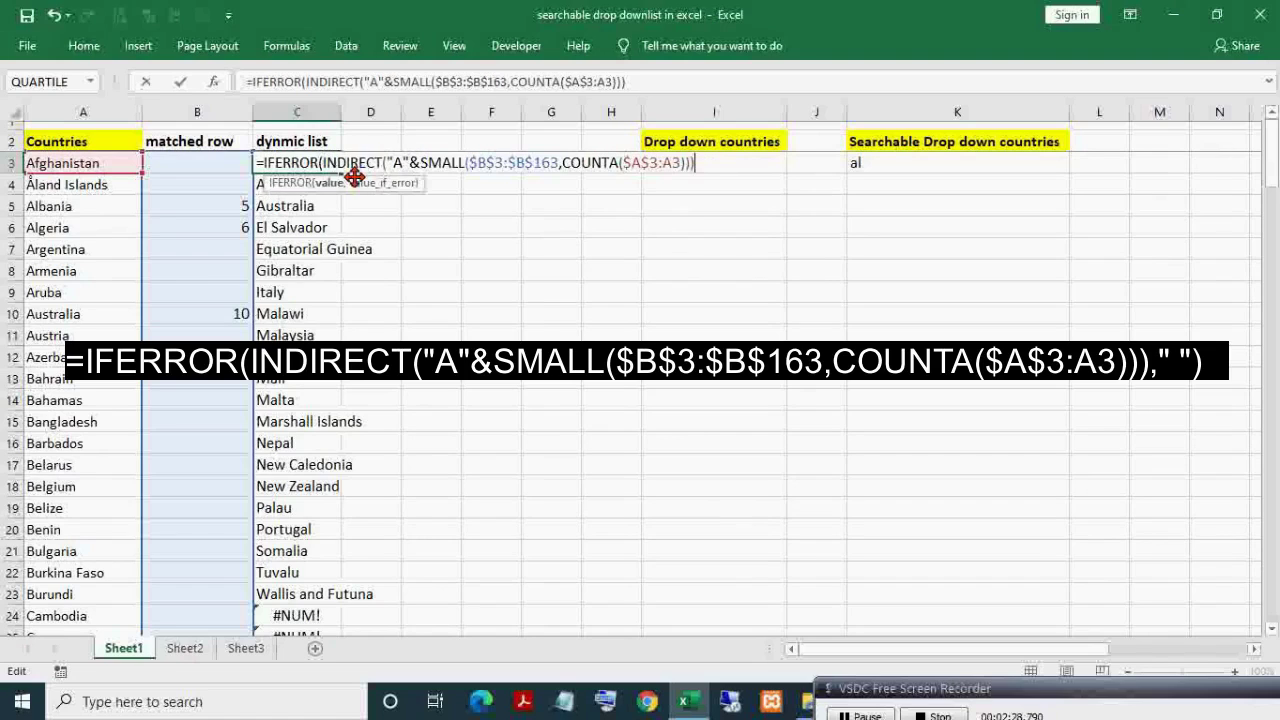
key(End)
text(,"")
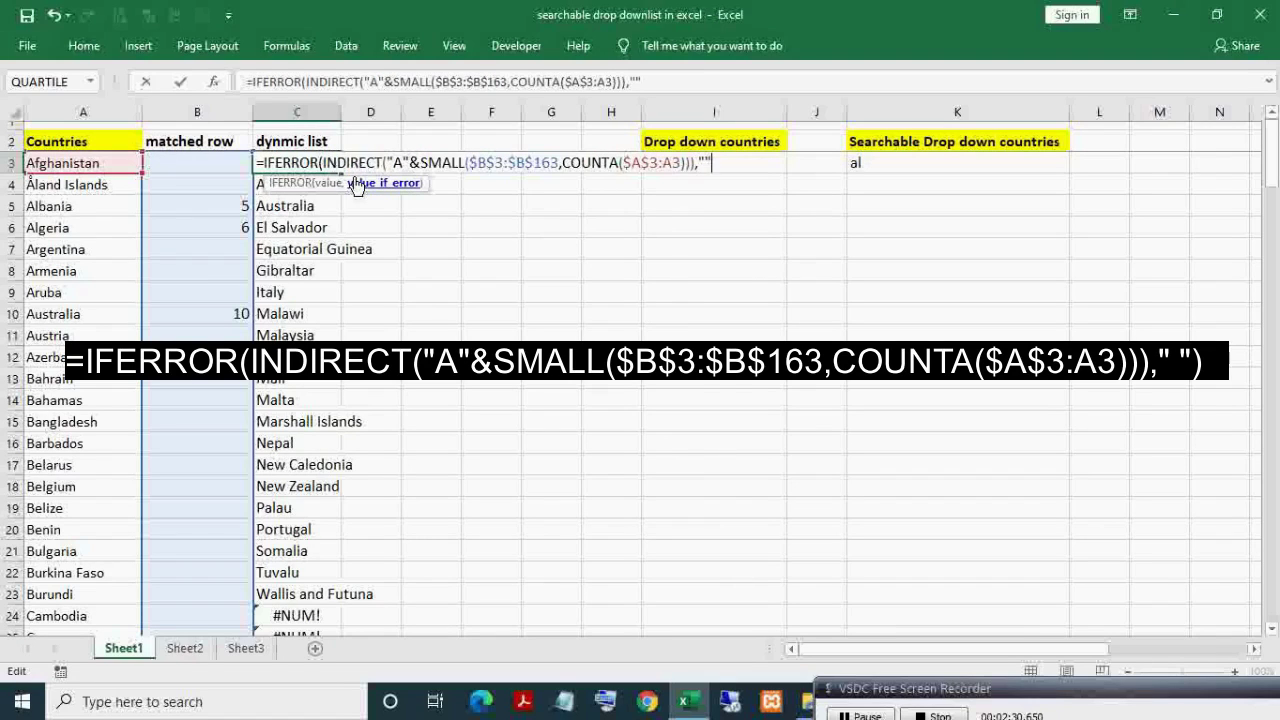
key(Return)
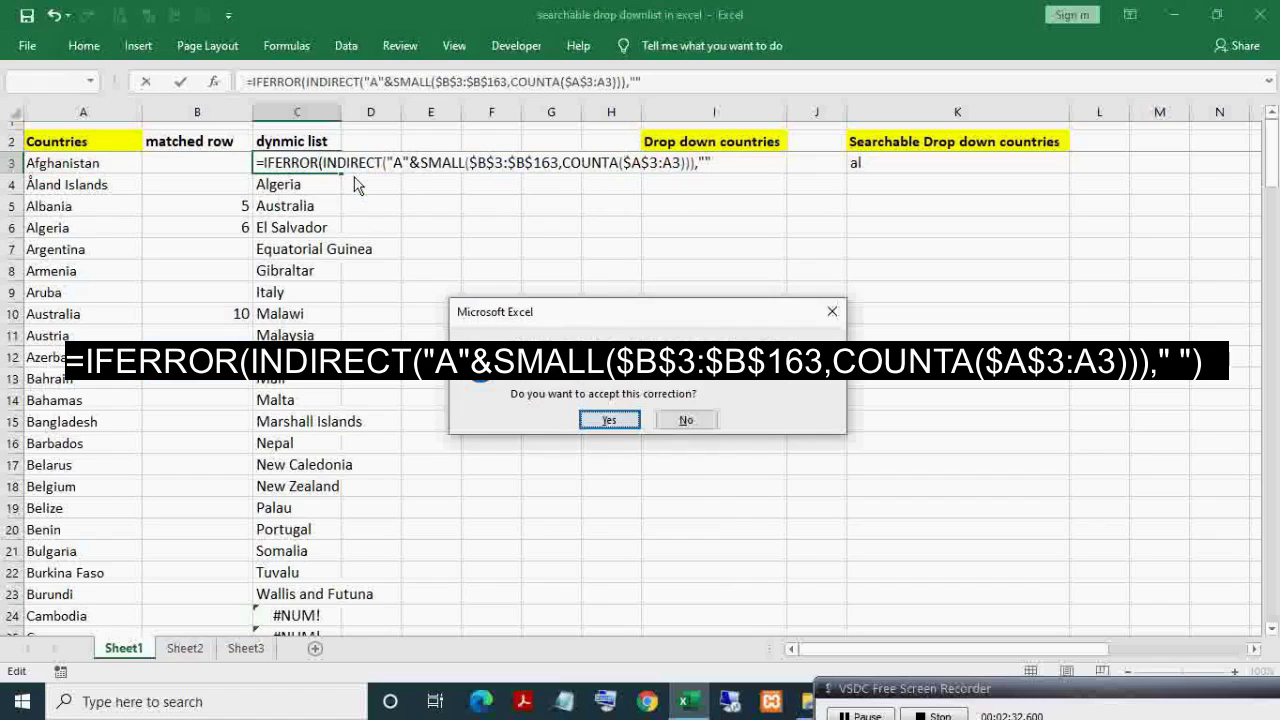
key(Return)
Fill the IFERROR formula from C3 down to C163
key(ctrl+shift+Down)
key(ctrl+d)
key(ctrl+Up)
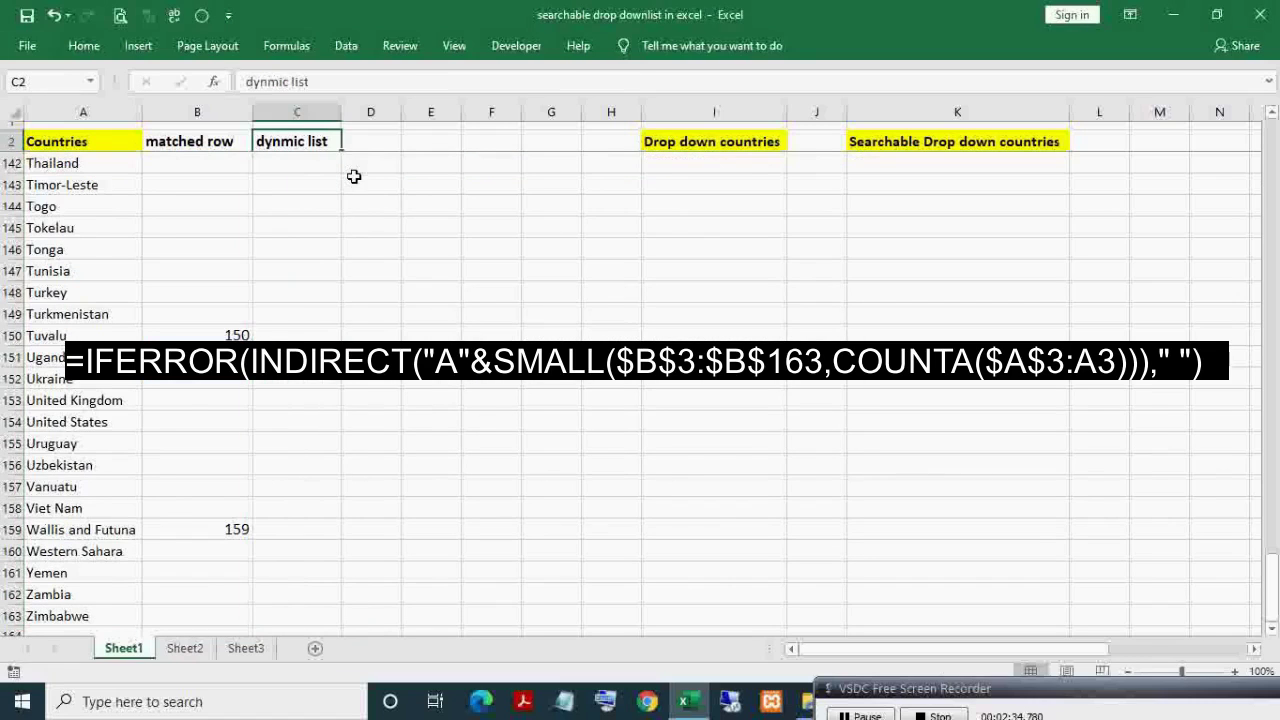
Examine the error-free dynamic list in column C against the search text in K3
key(Down)
key(Down)
key(Down)
key(Down)
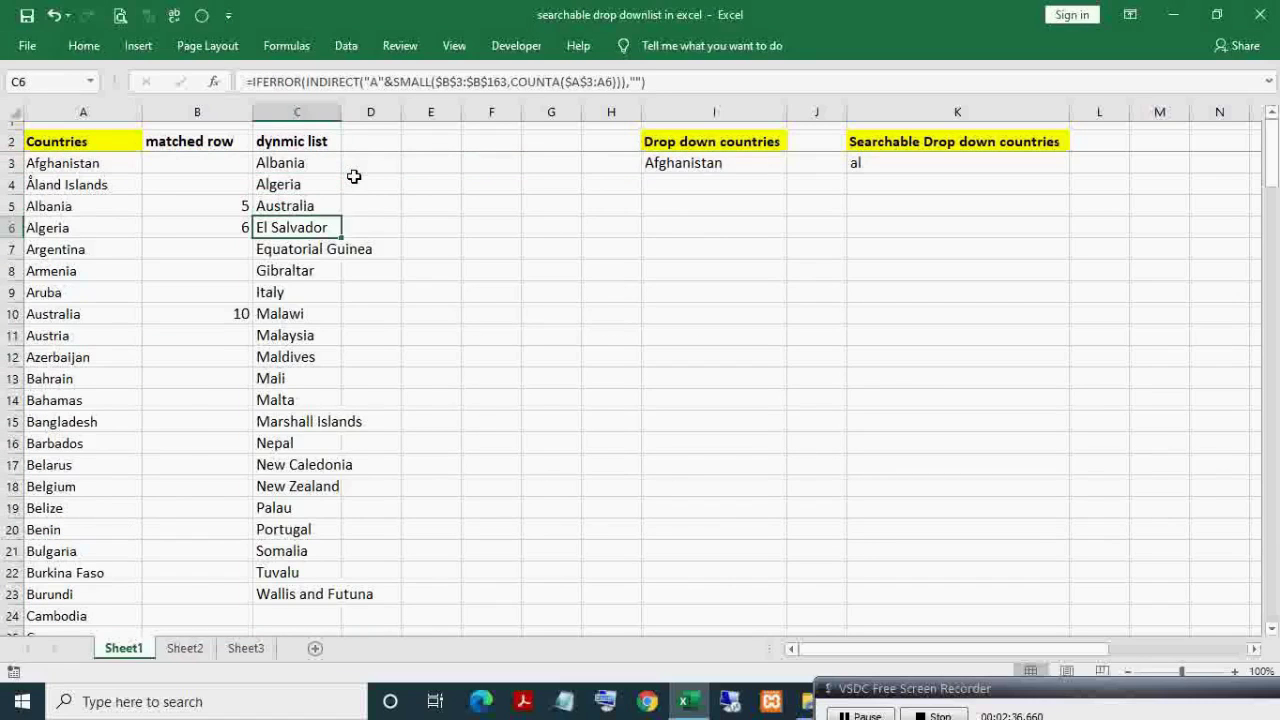
key(Down)
key(Up)
key(Up)
key(Up)
key(Up)
key(Up)
key(Down)
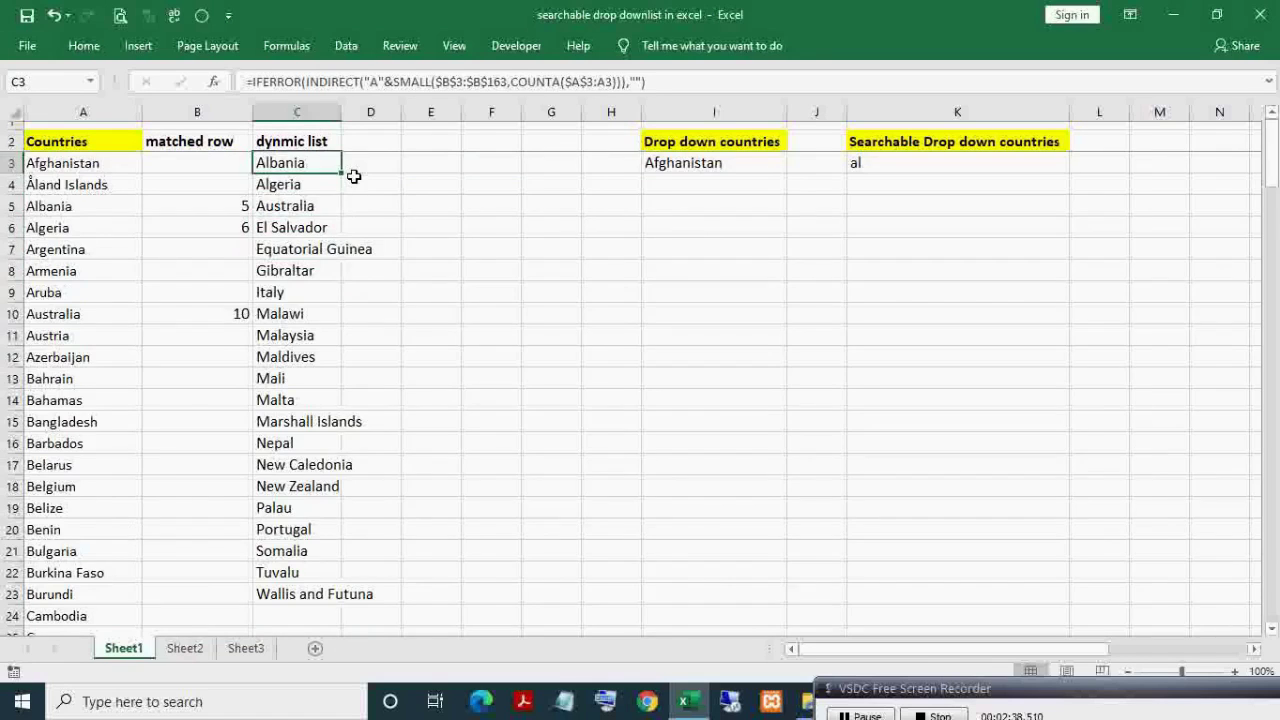
key(ctrl+shift+Down)
key(ctrl+Up)
key(Down)
key(Down)
key(Down)
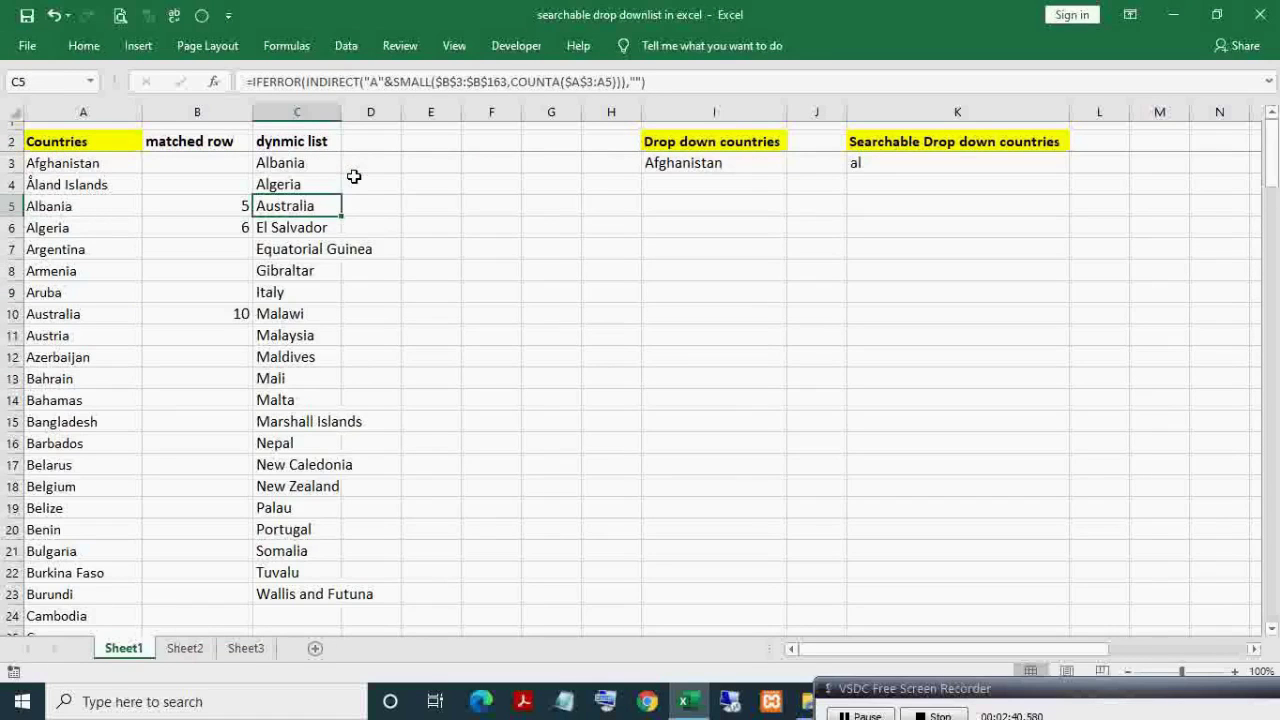
click(855, 166)
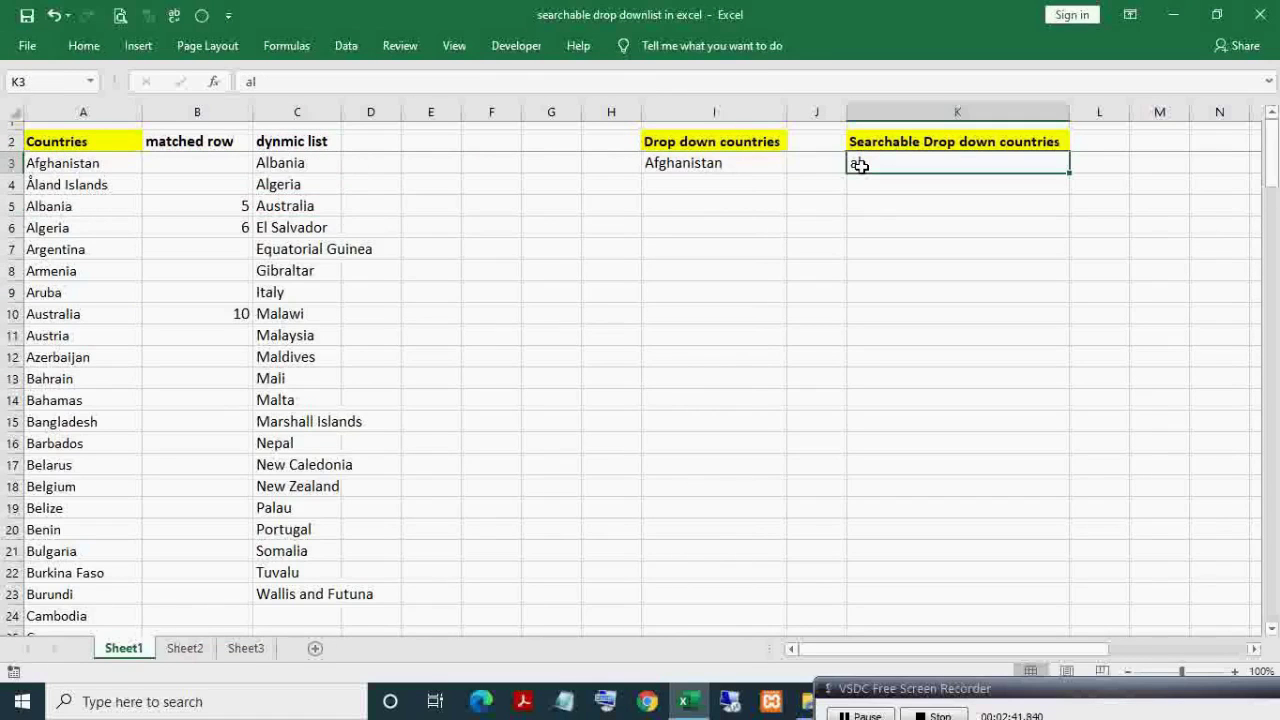
click(271, 171)
click(290, 206)
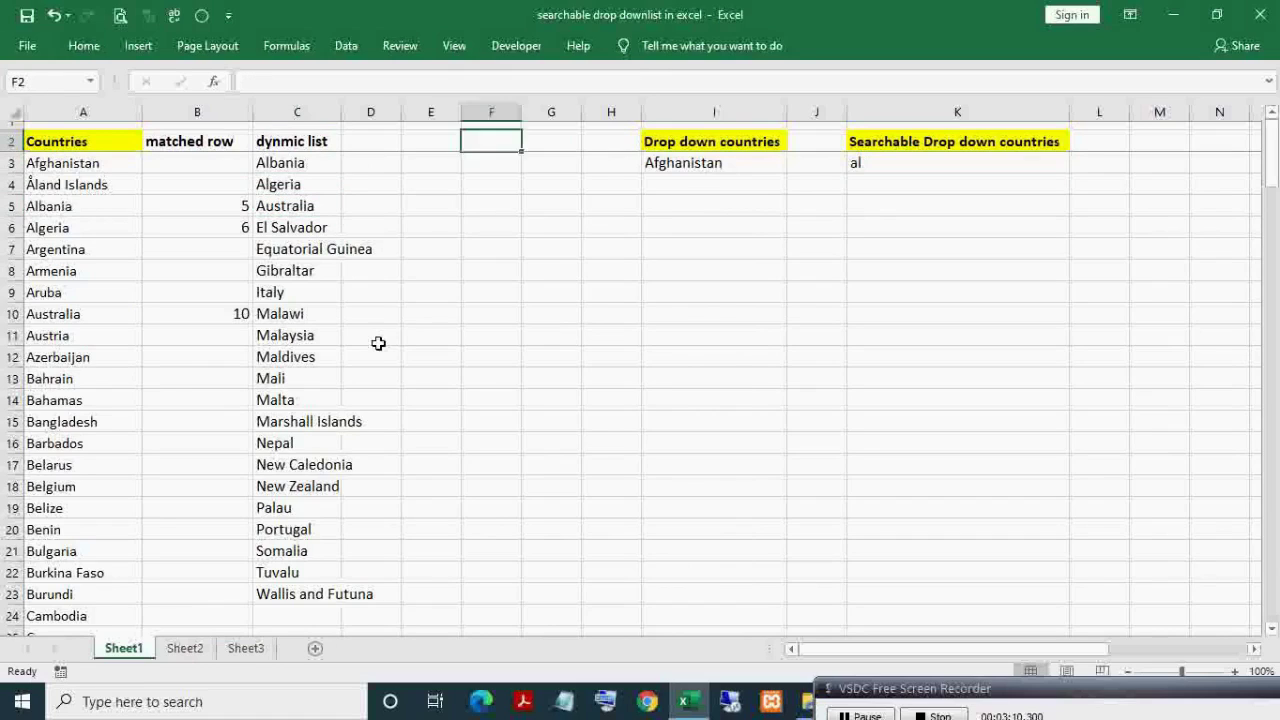
Set the search text in K3 to IN and check the first matches in C3:C5
key(Right)
key(Right)
key(Right)
key(Right)
key(Right)
key(Right)
key(Down)
key(Left)
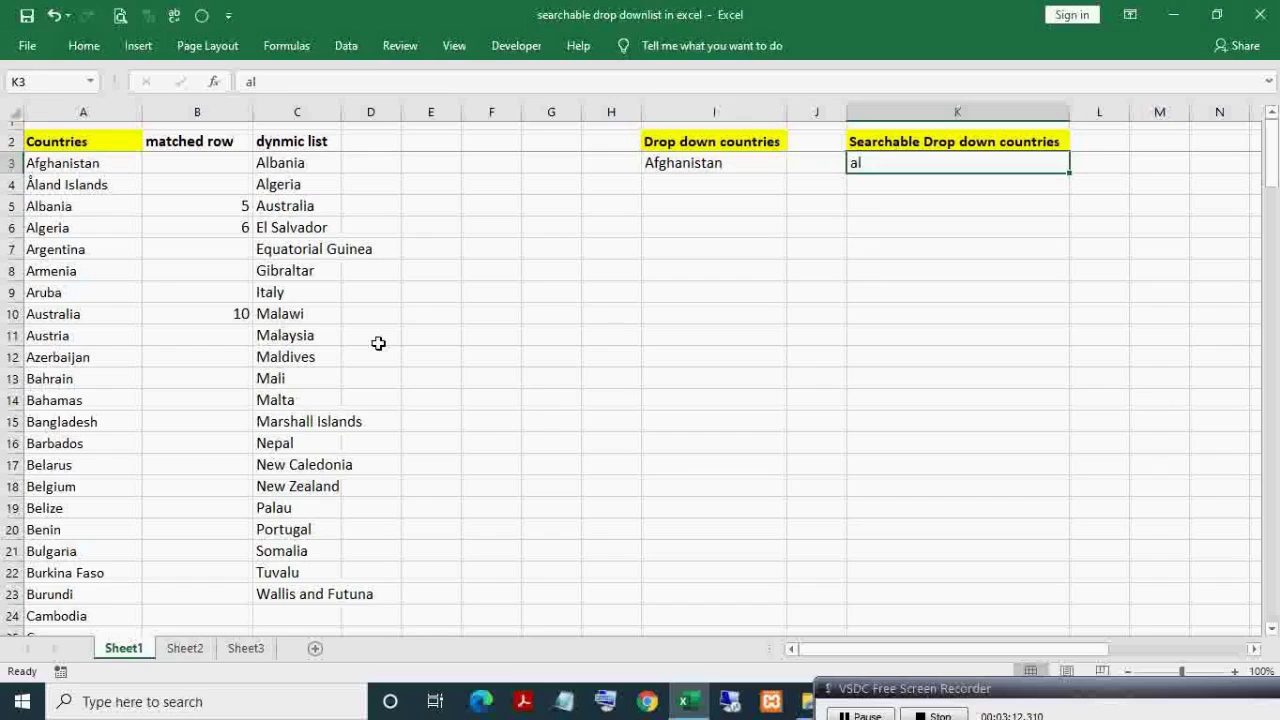
text(IN)
key(Return)
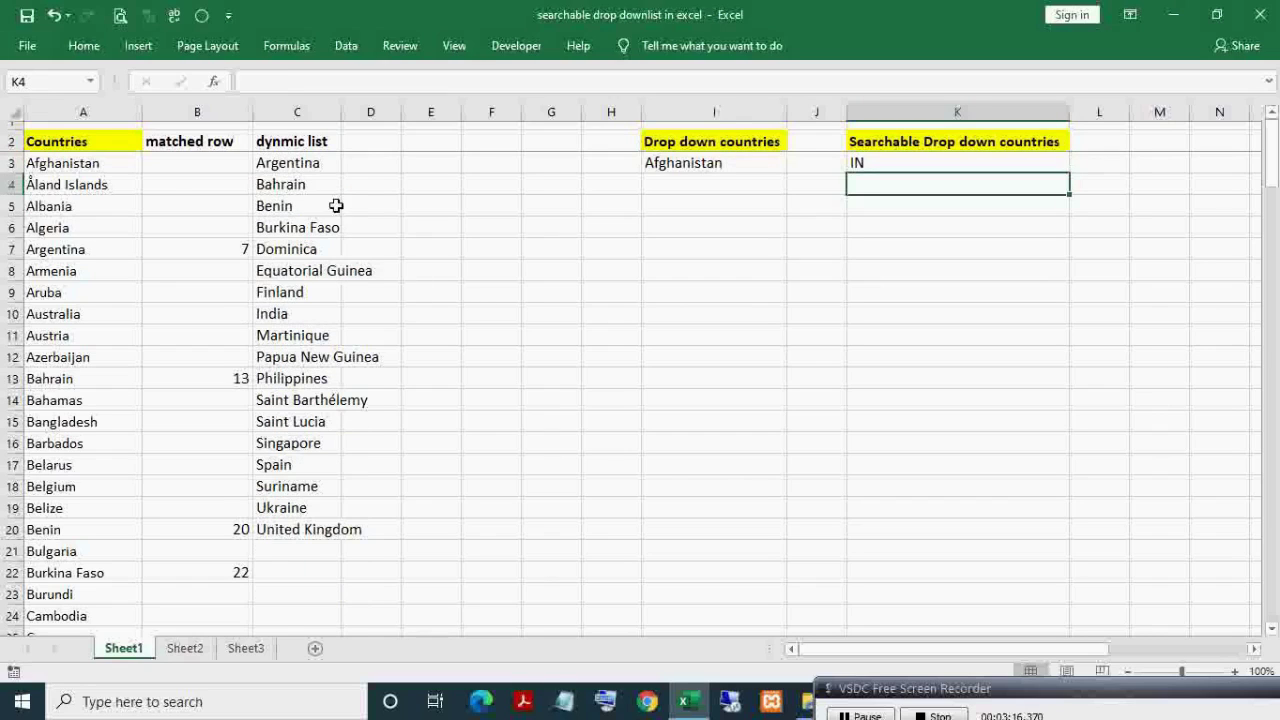
click(314, 165)
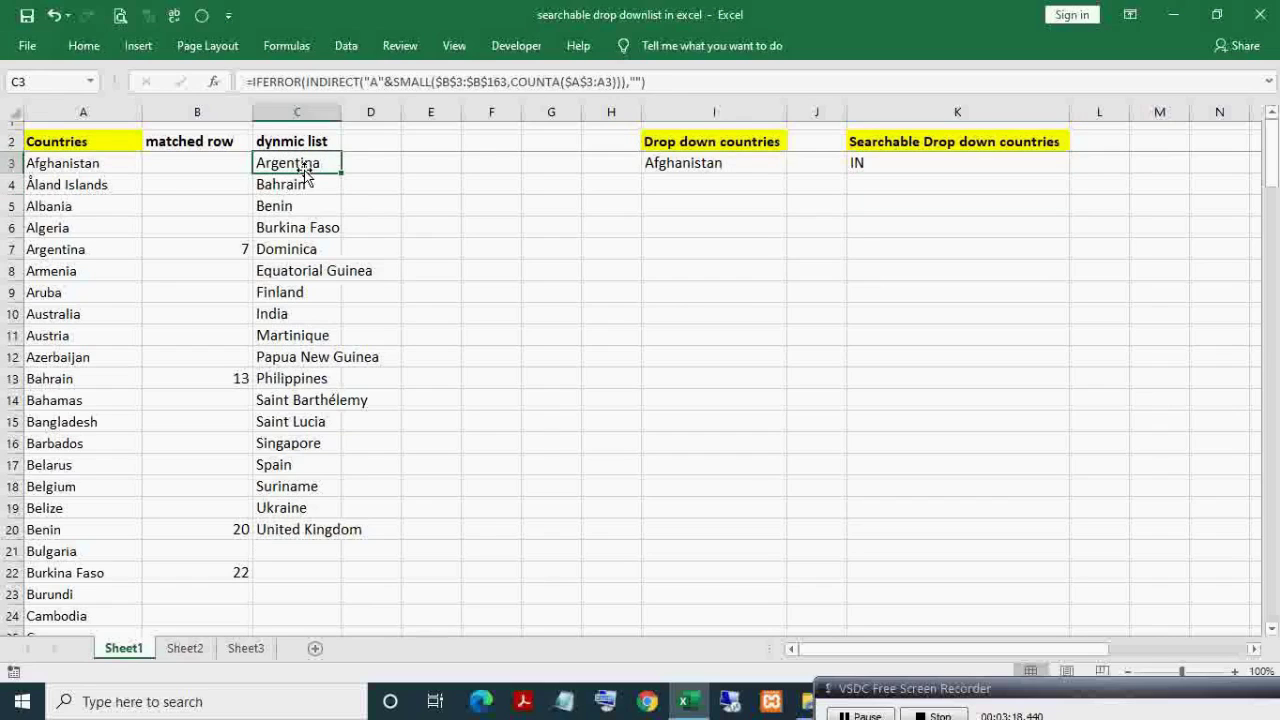
click(286, 190)
click(280, 207)
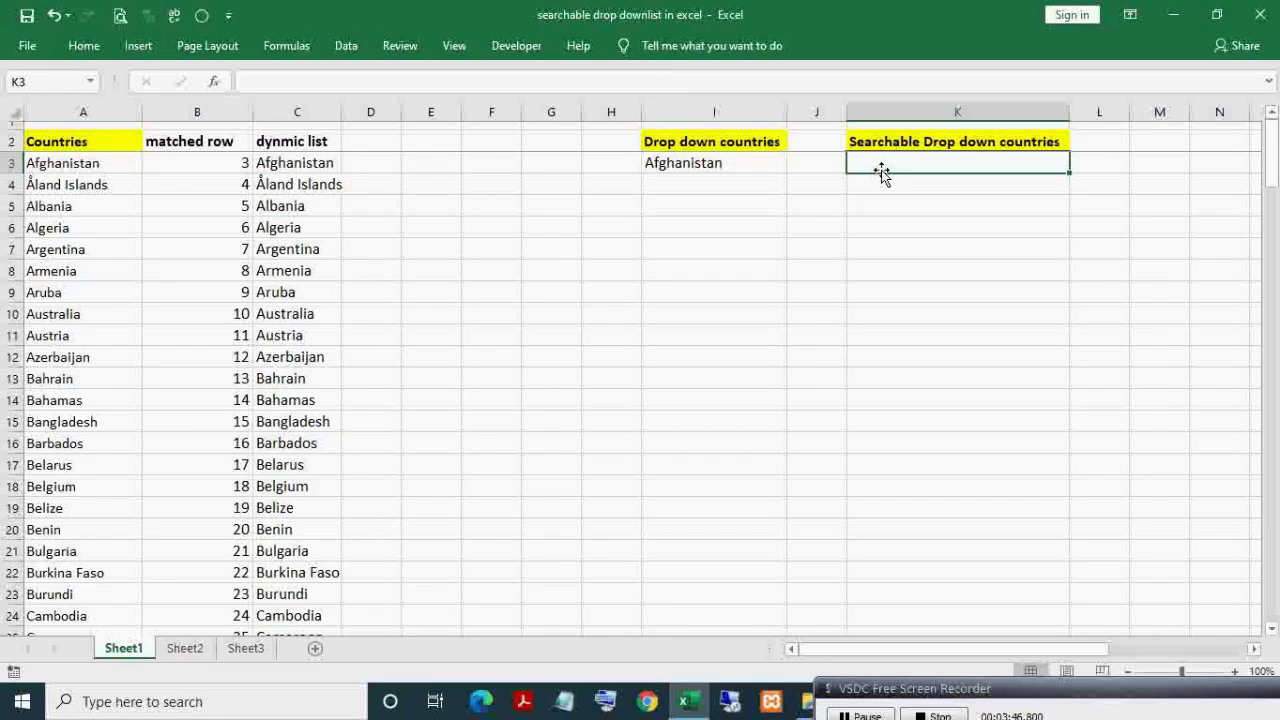
Set the search text in K3 to ZI and select the matches in C3:C4
text(ZI)
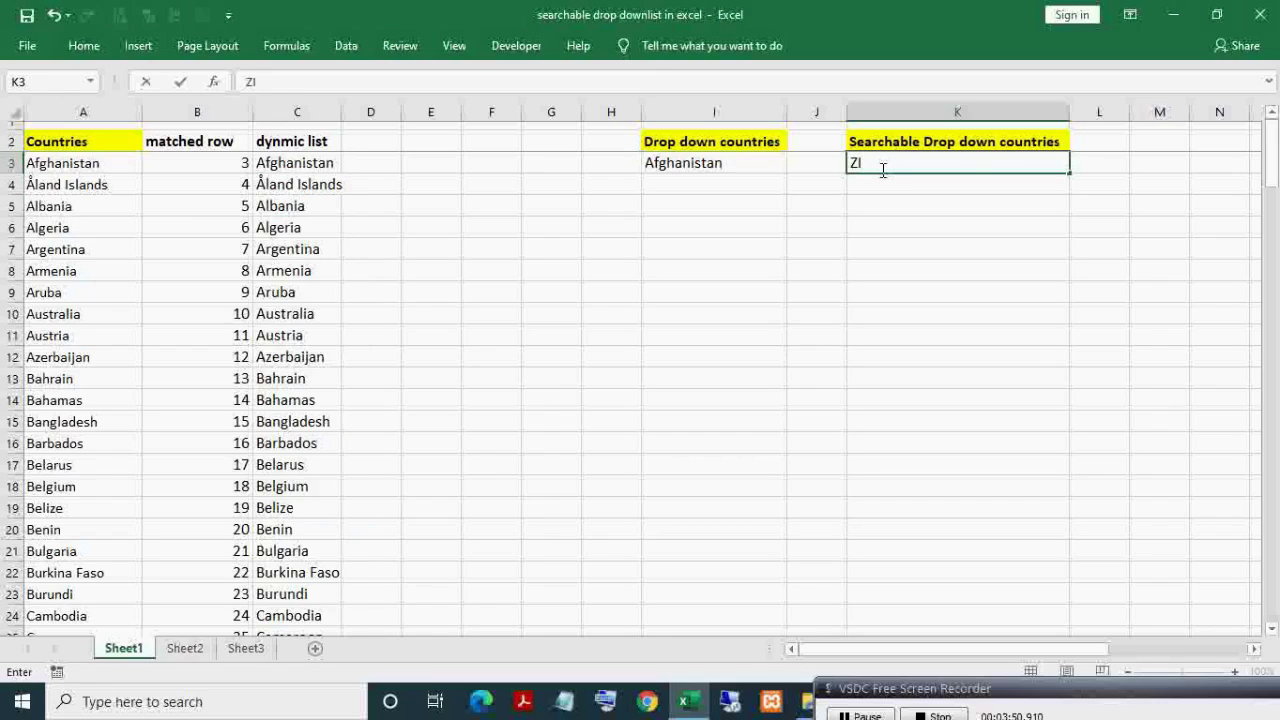
key(Return)
click(882, 170)
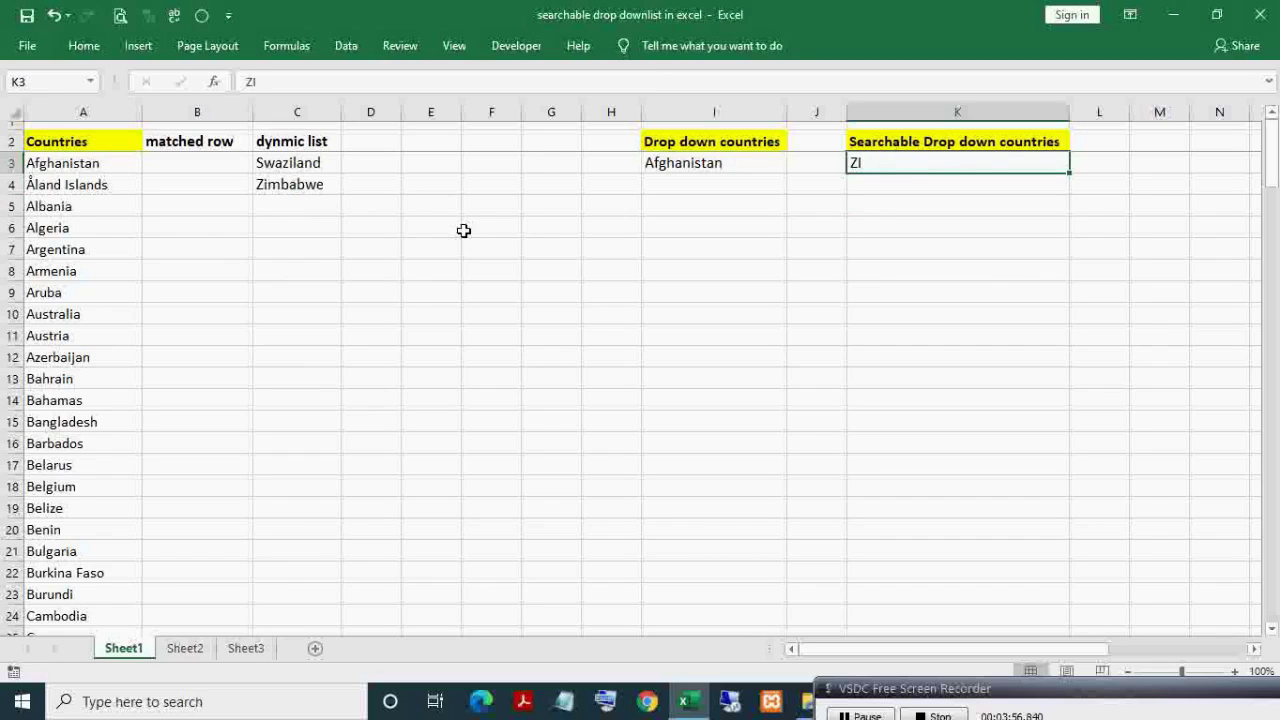
drag(320, 166, 334, 185)
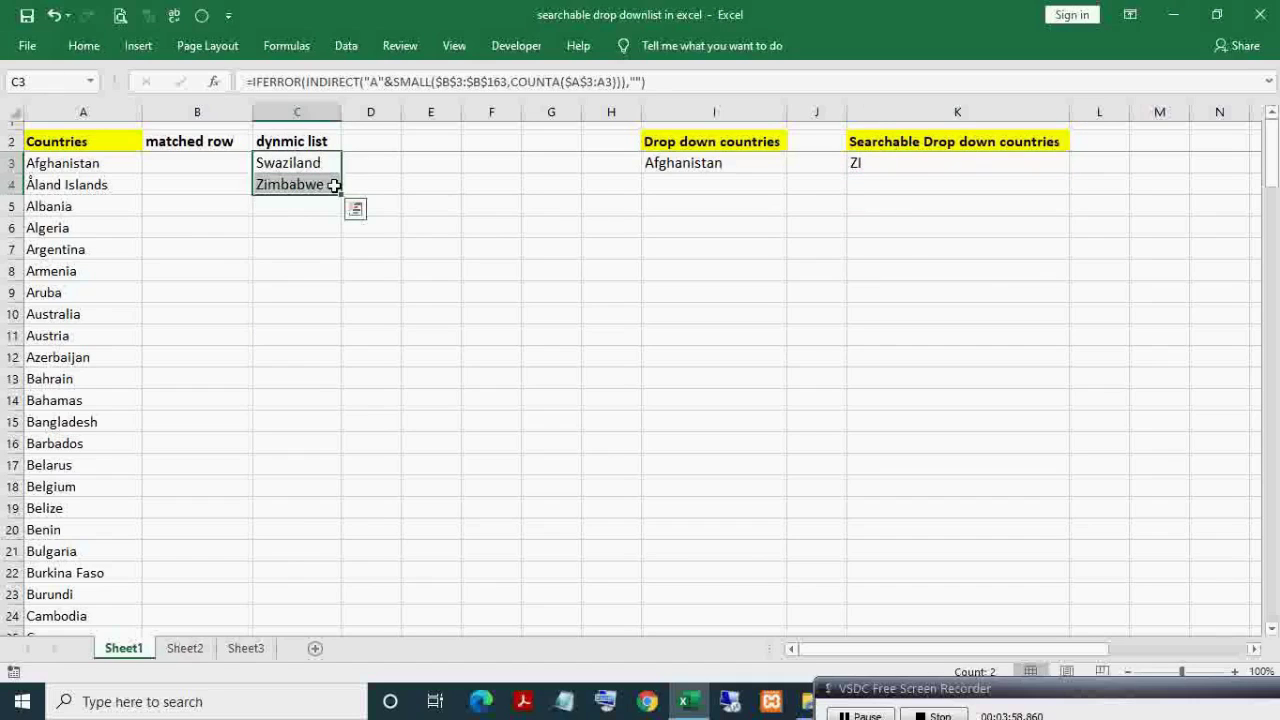
Review the two strategy points on Sheet2 about generating the dynamic list and resizing the drop-down source
click(329, 141)
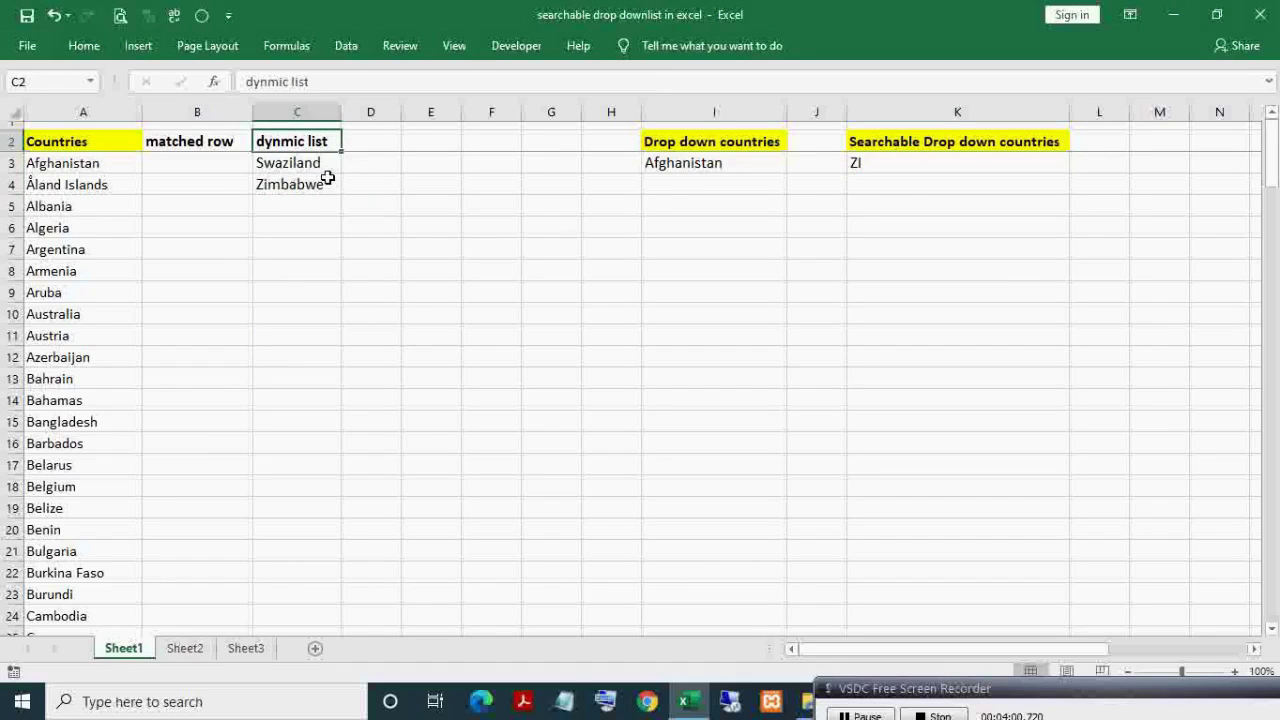
click(883, 168)
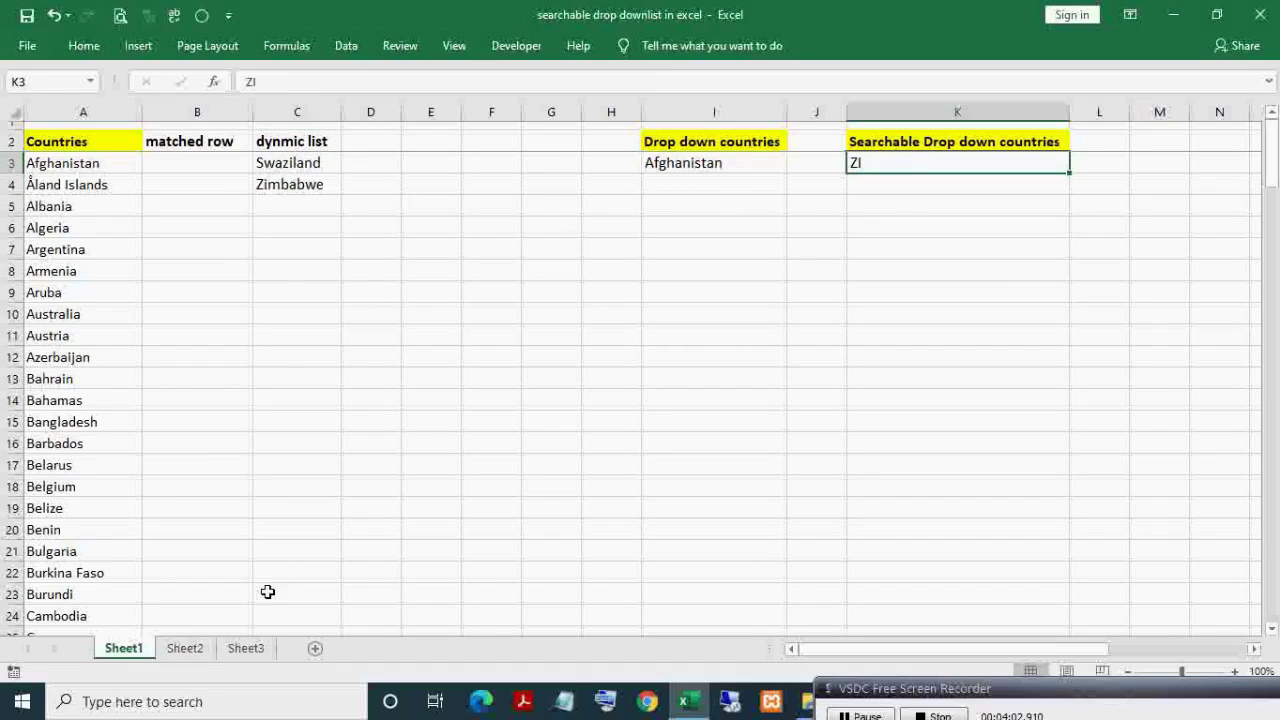
click(188, 650)
drag(33, 213, 1152, 222)
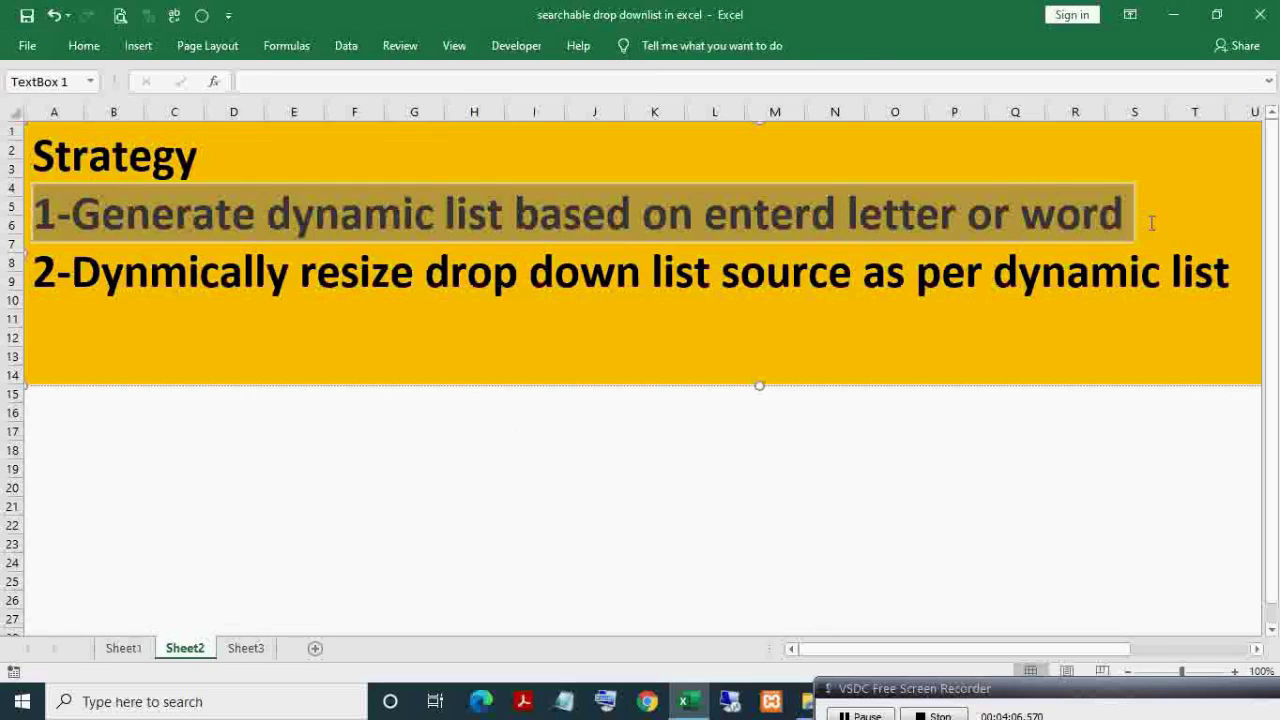
drag(36, 270, 597, 346)
drag(1000, 648, 596, 680)
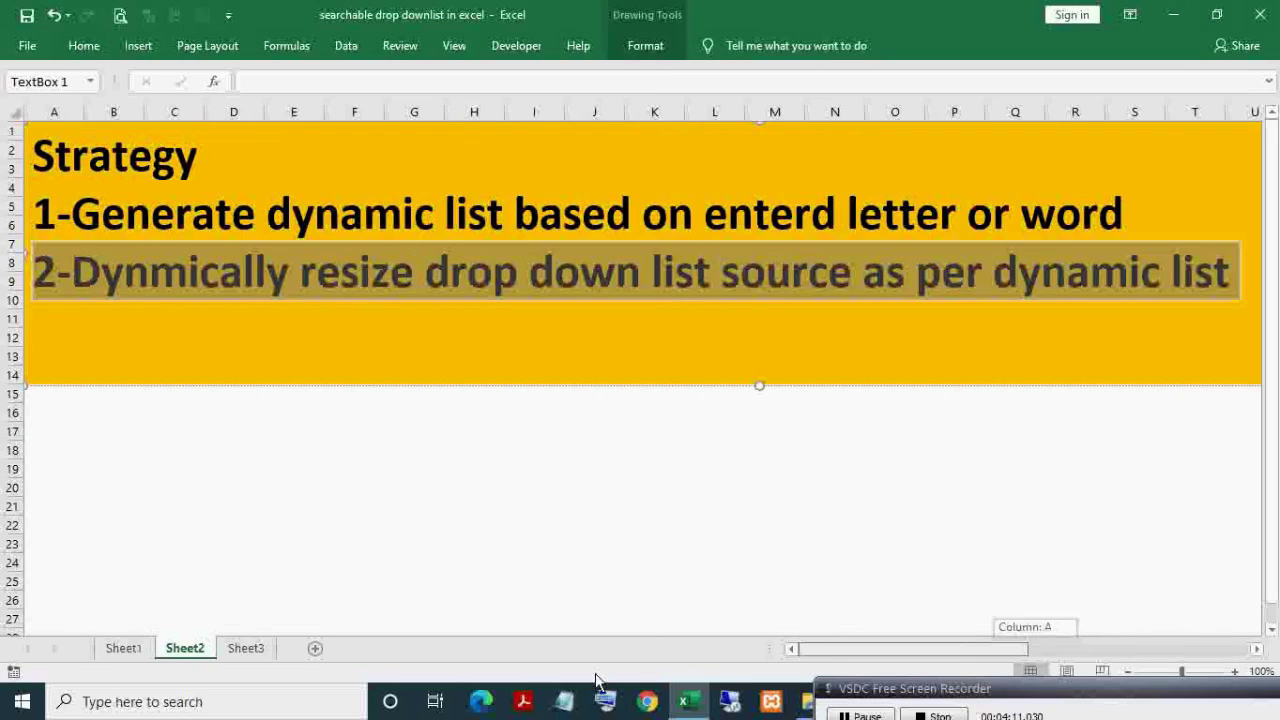
click(36, 263)
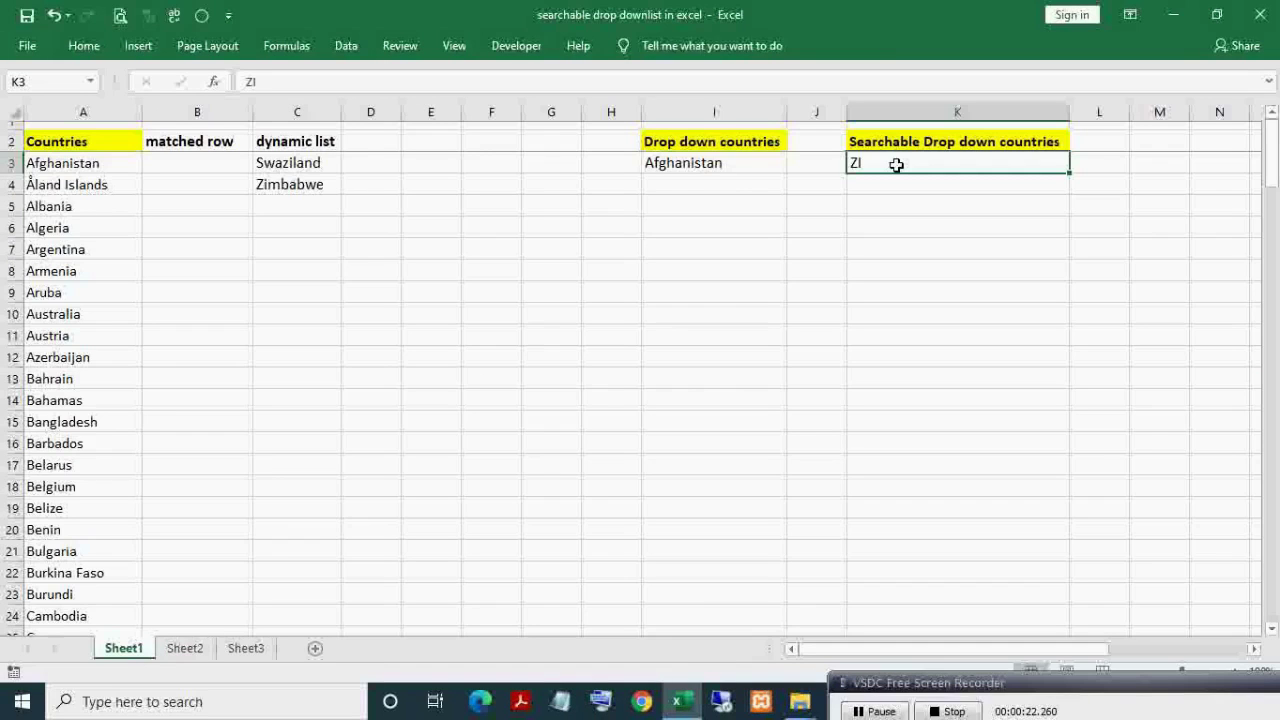
key(alt)
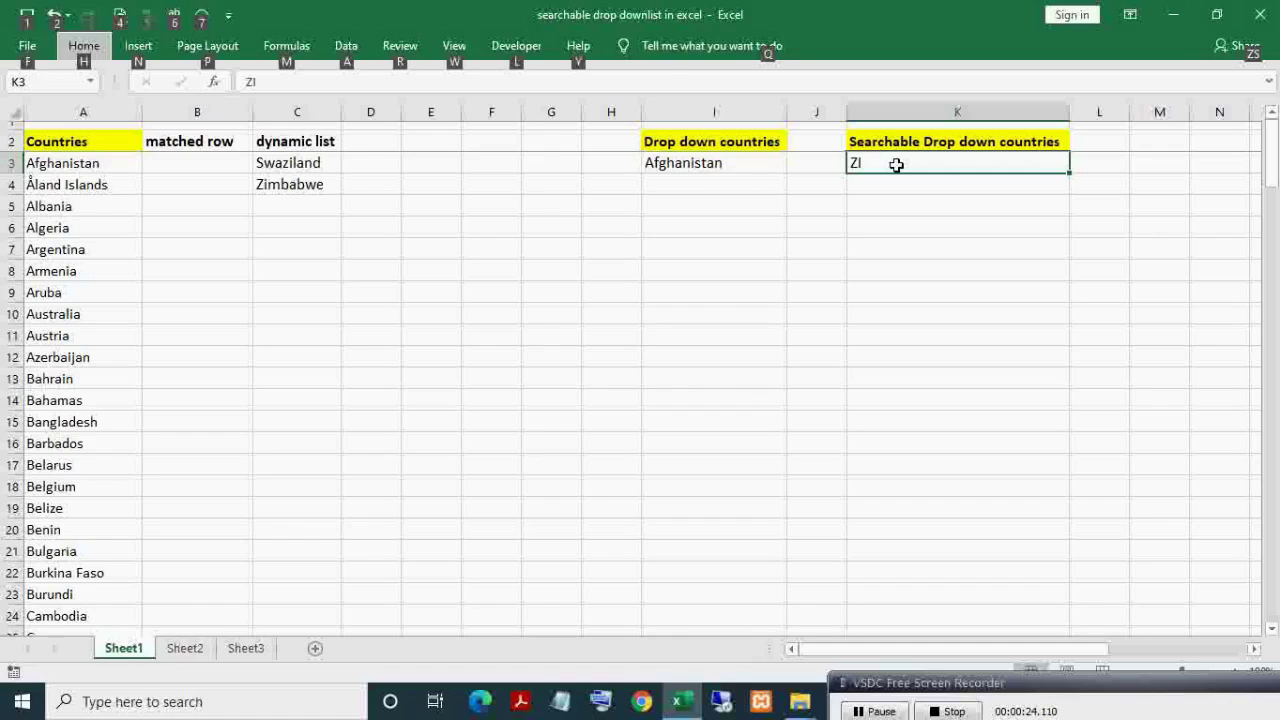
key(d)
key(l)
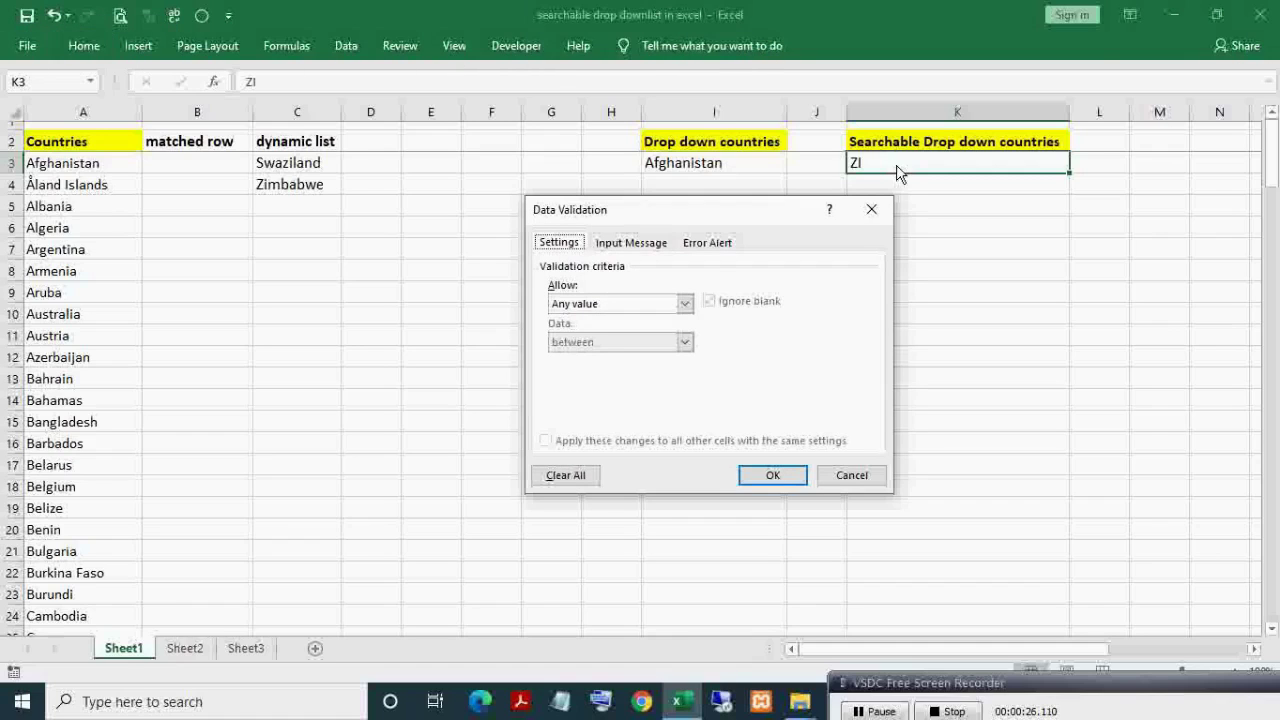
click(871, 209)
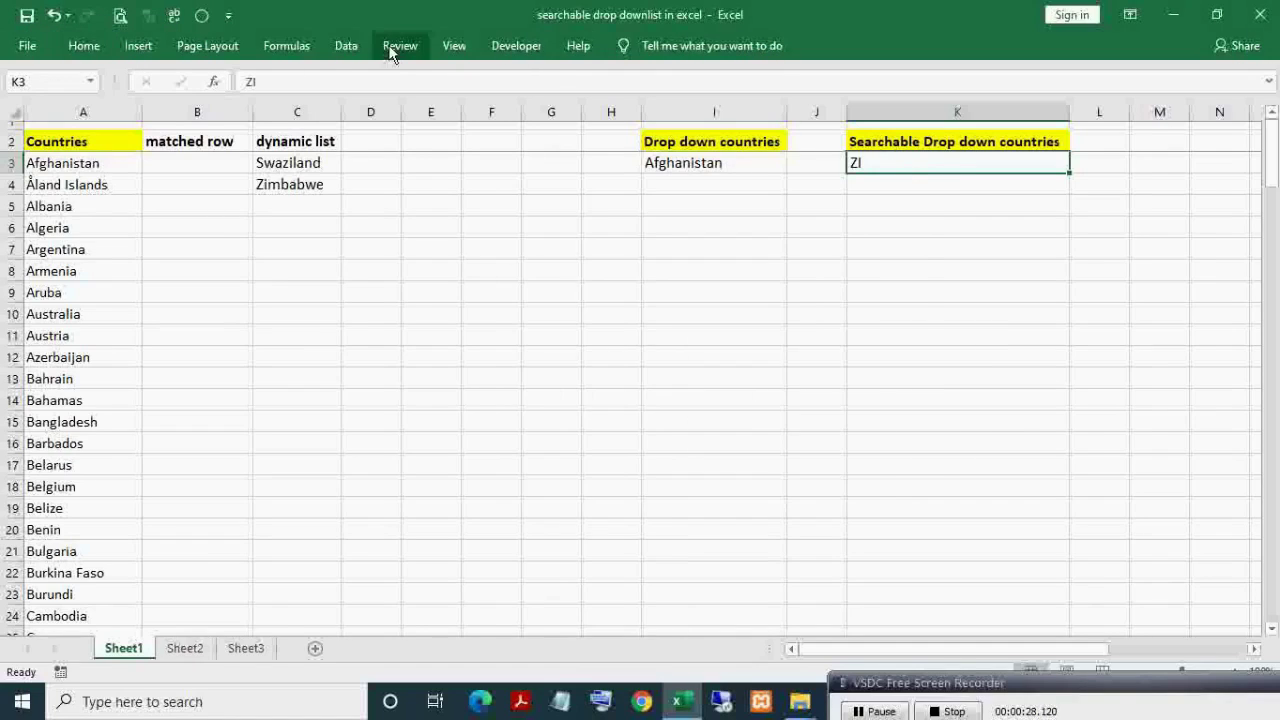
click(347, 46)
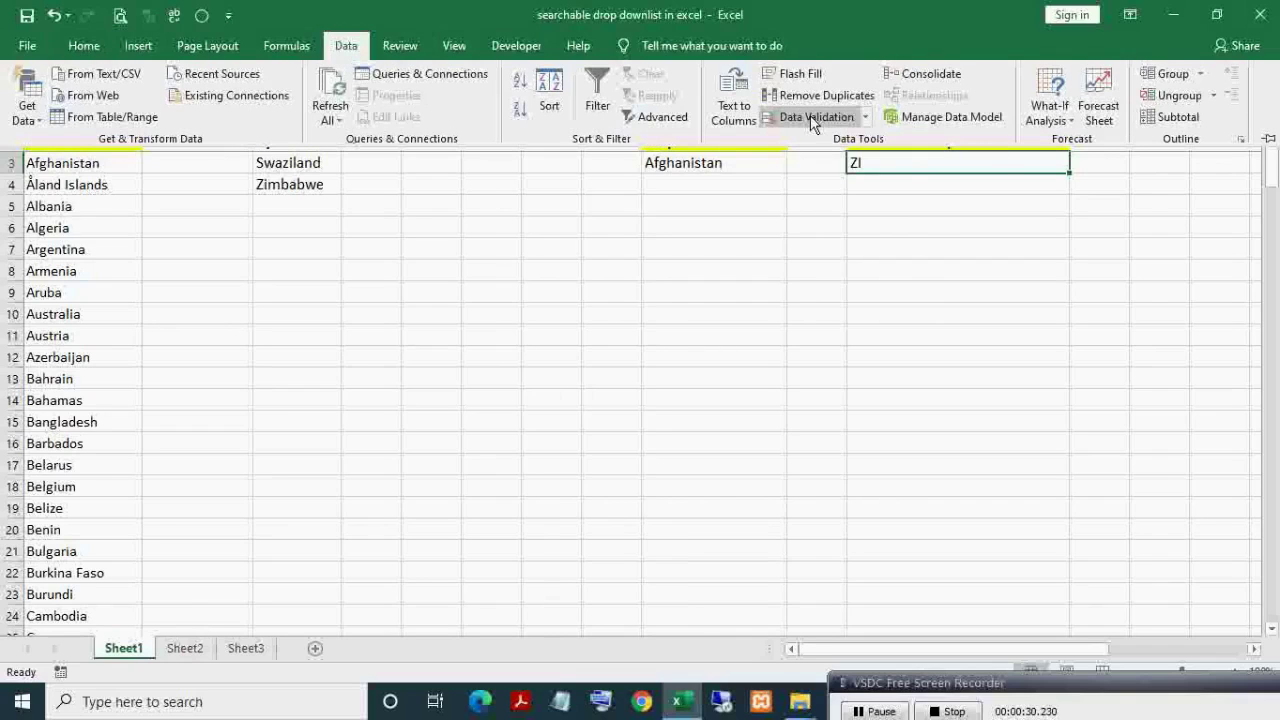
click(855, 158)
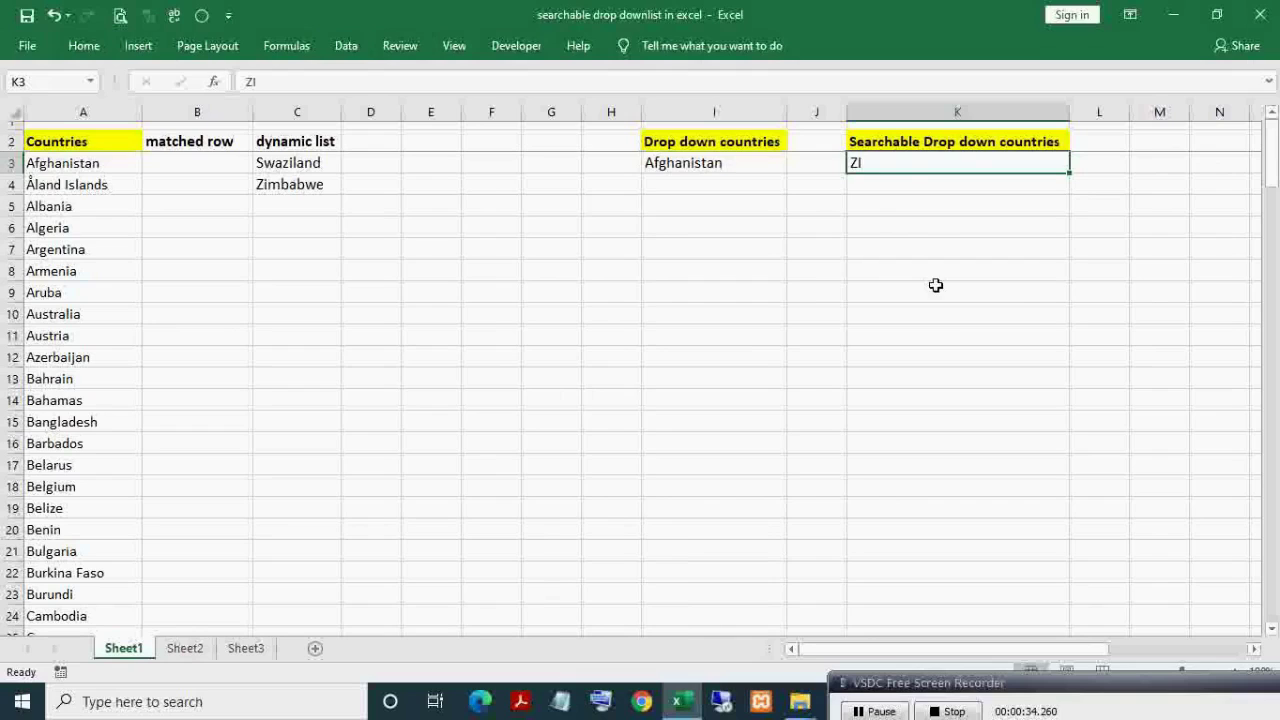
Apply list data validation to K3 with the source range =$C$3:$C$163
key(alt+a)
key(v)
key(v)
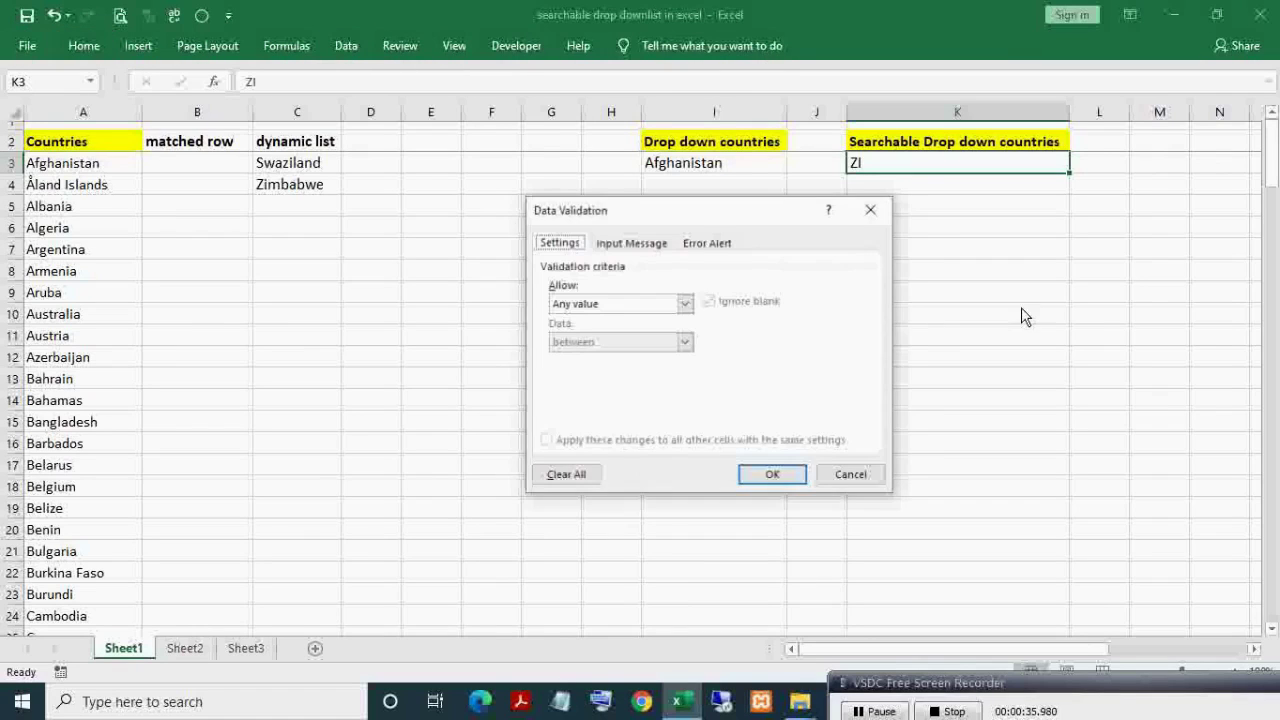
click(685, 303)
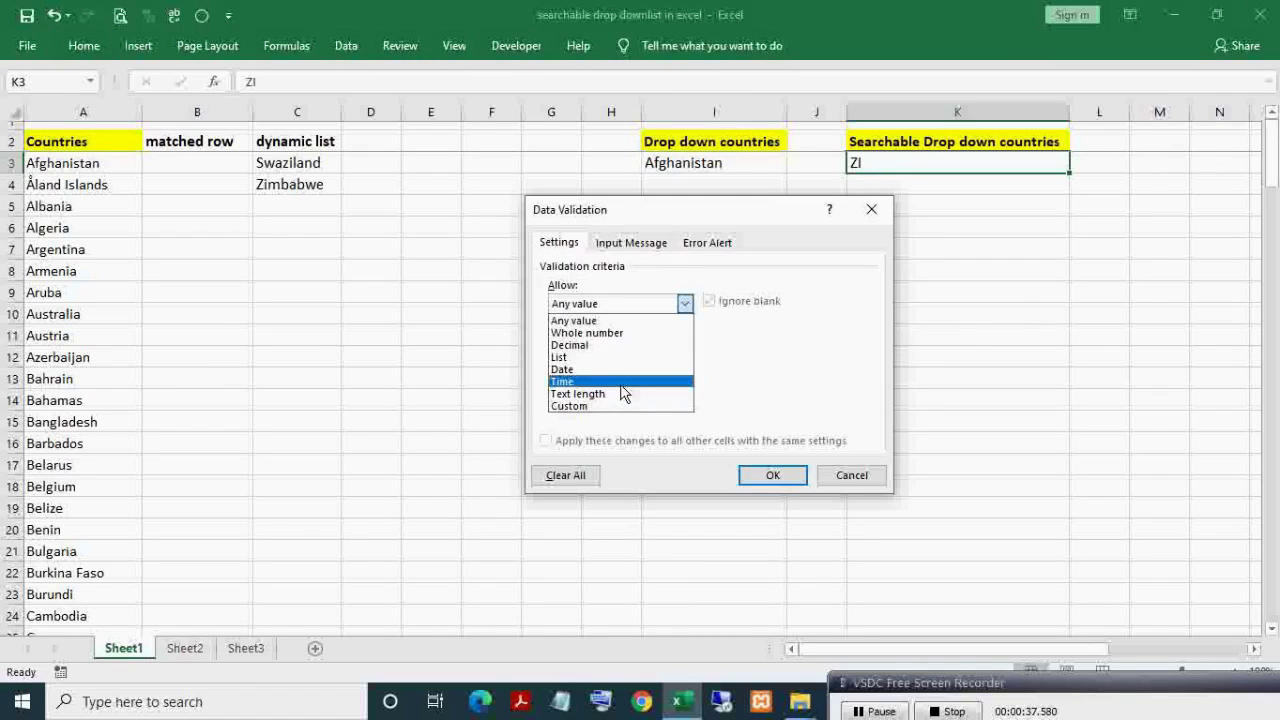
click(562, 357)
click(780, 379)
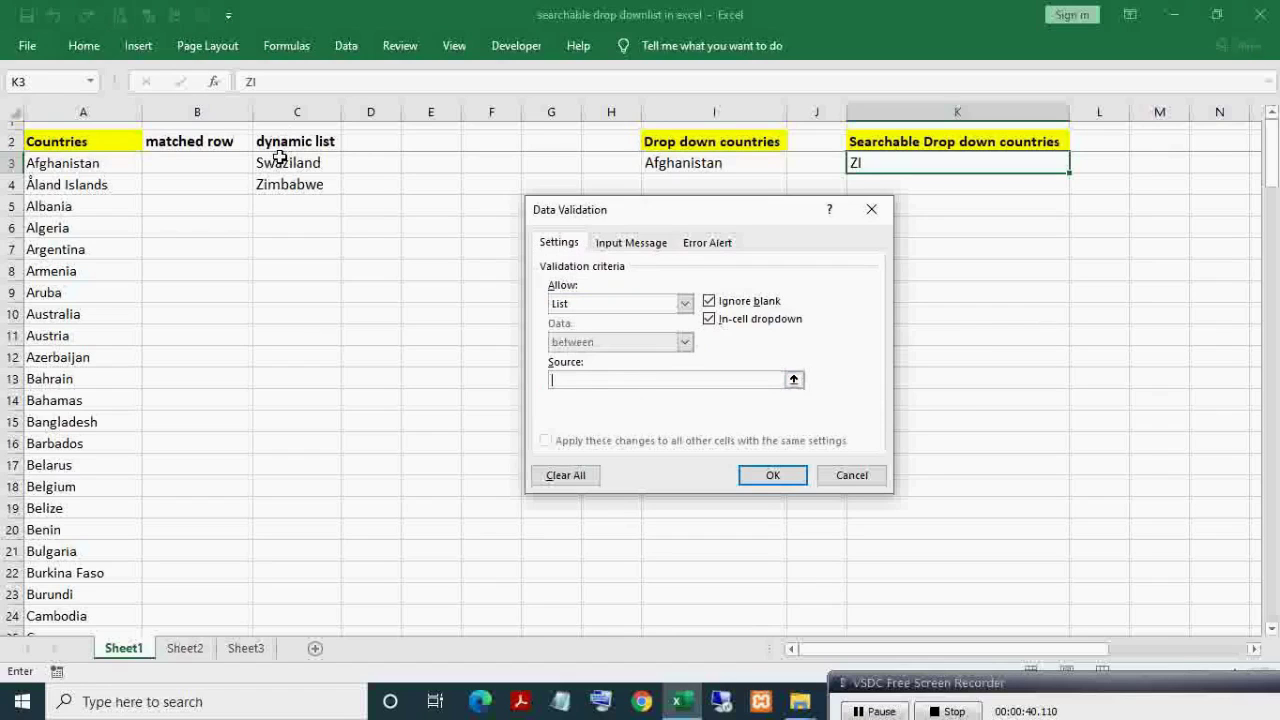
click(284, 162)
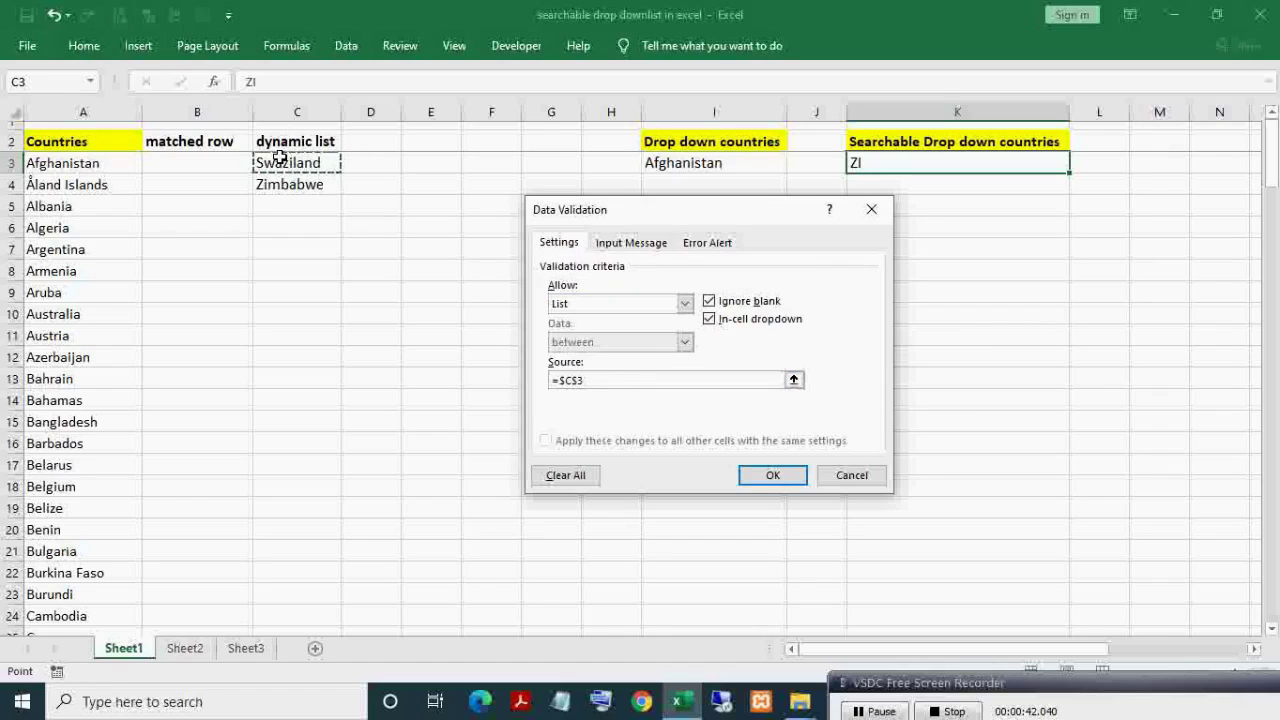
key(ctrl+shift+Down)
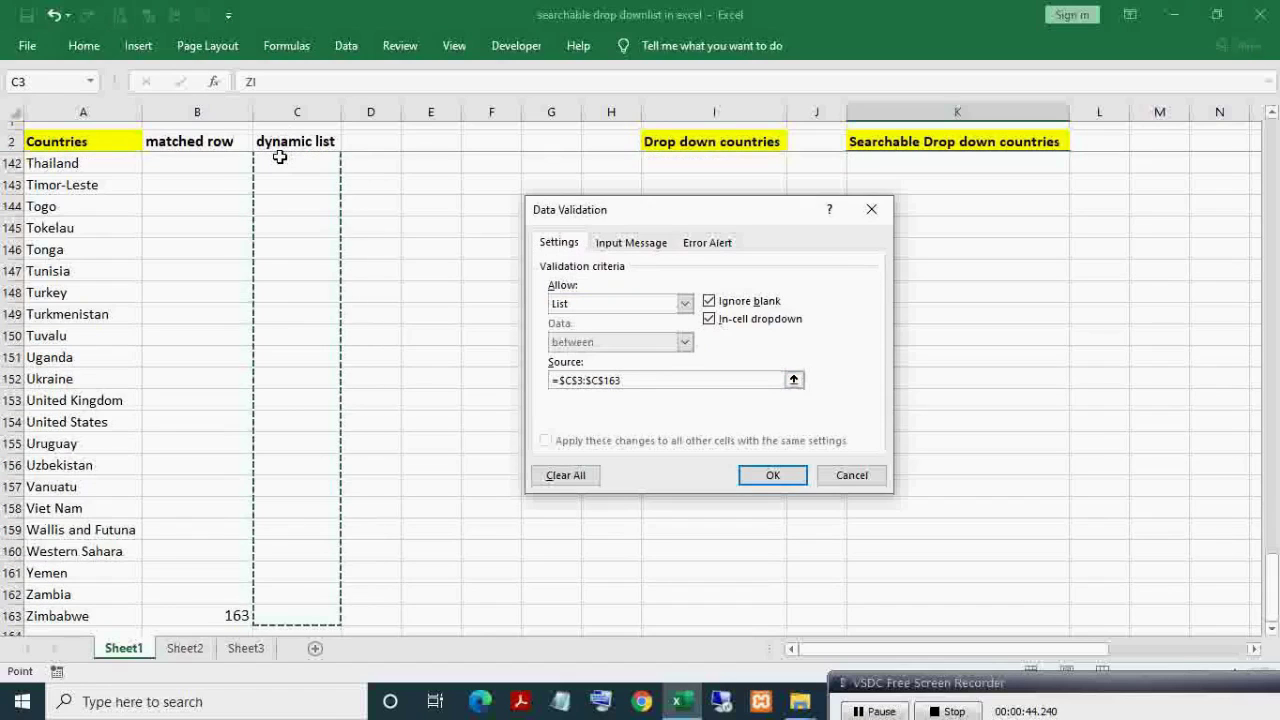
click(778, 478)
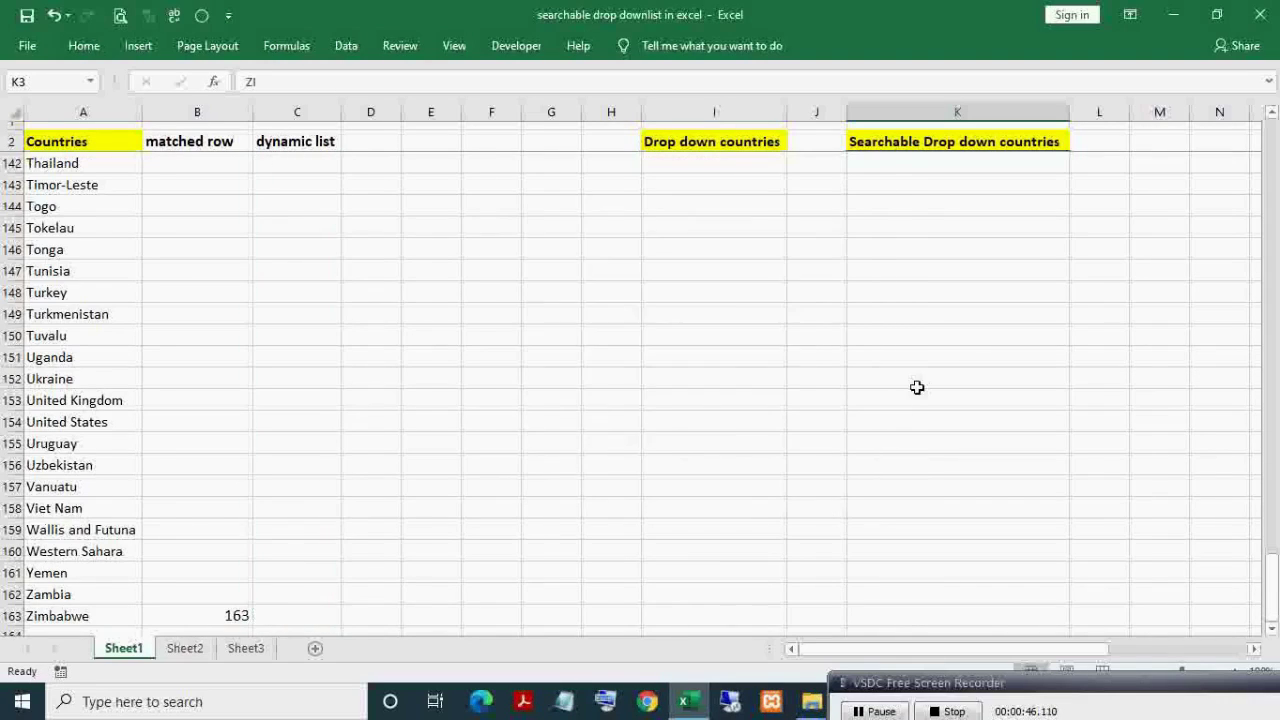
Check the entries in K3's drop-down list against the matches in C3:C4
key(alt+Down)
key(Down)
key(Down)
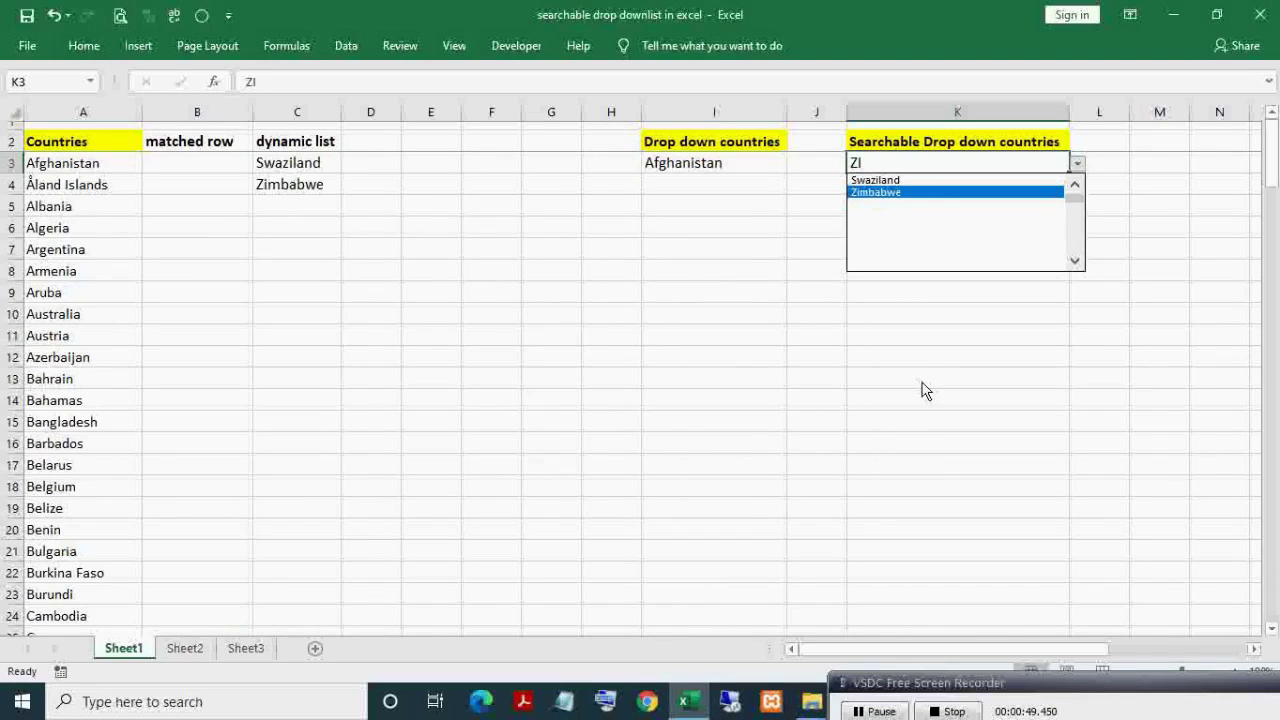
drag(1076, 205, 908, 197)
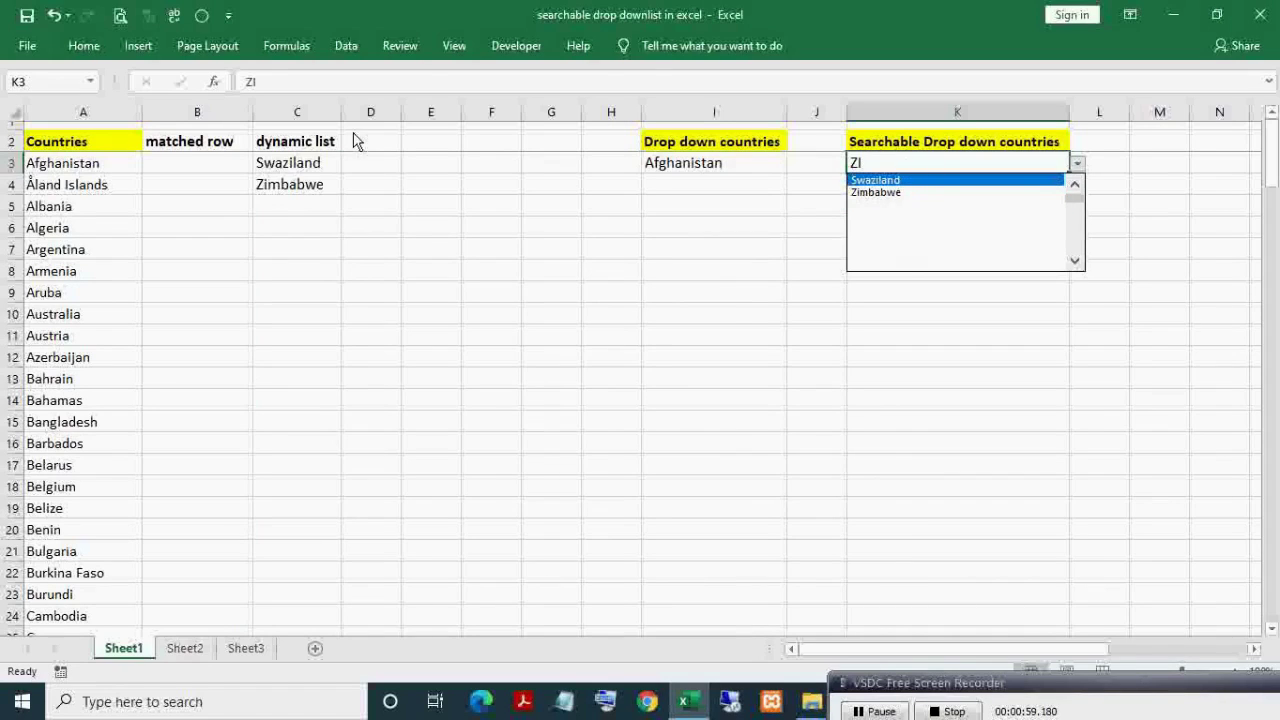
click(309, 163)
click(309, 165)
drag(306, 177, 306, 182)
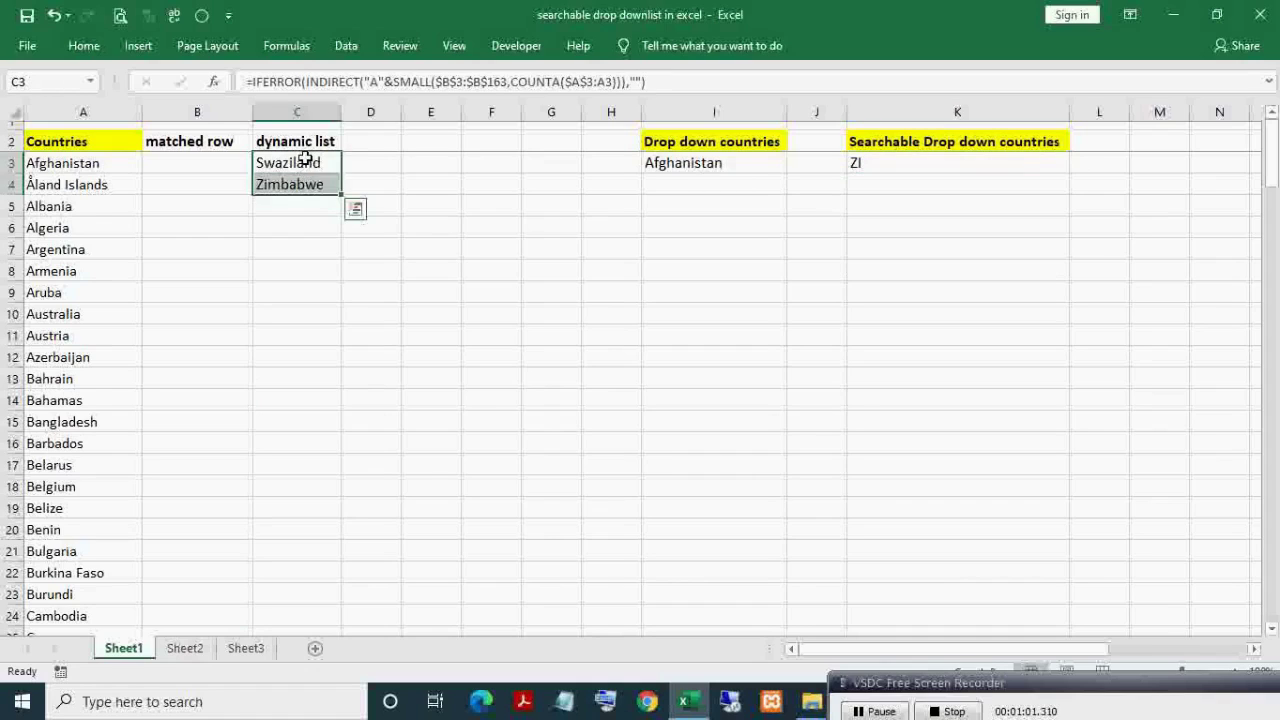
Try to set the search text in K3 to a while the validation error alert is active
click(924, 173)
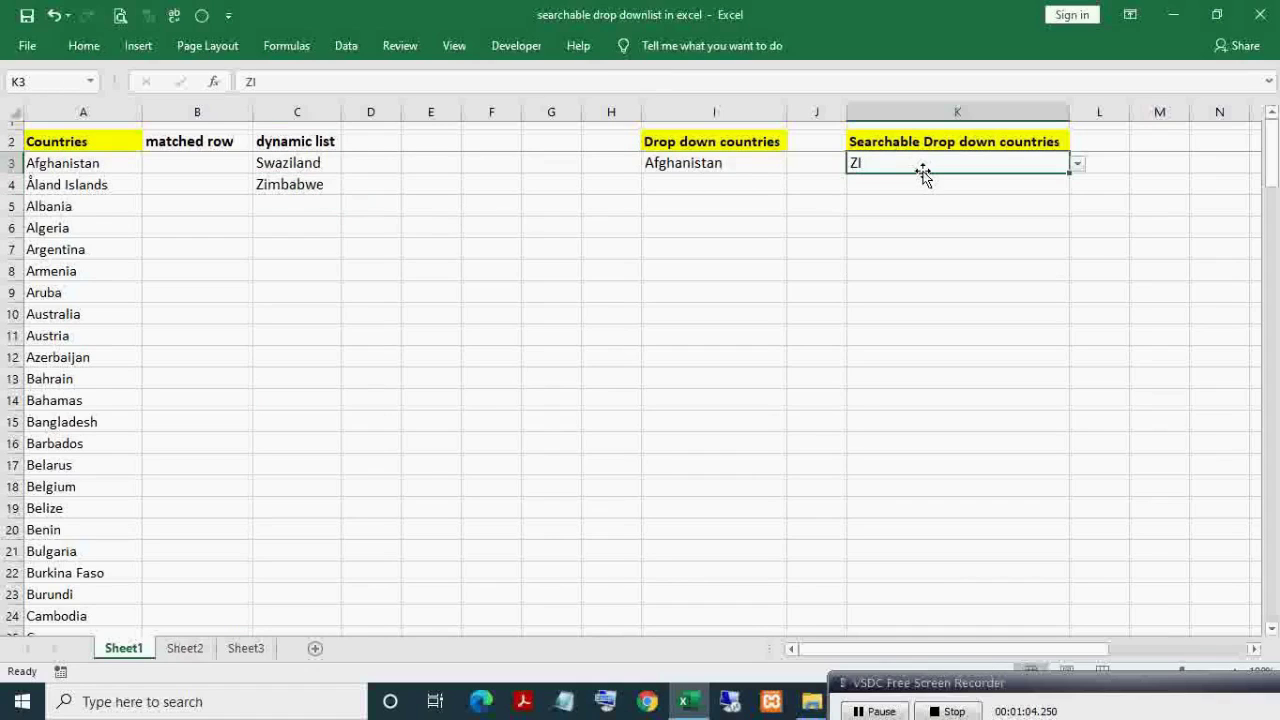
text(a)
key(Return)
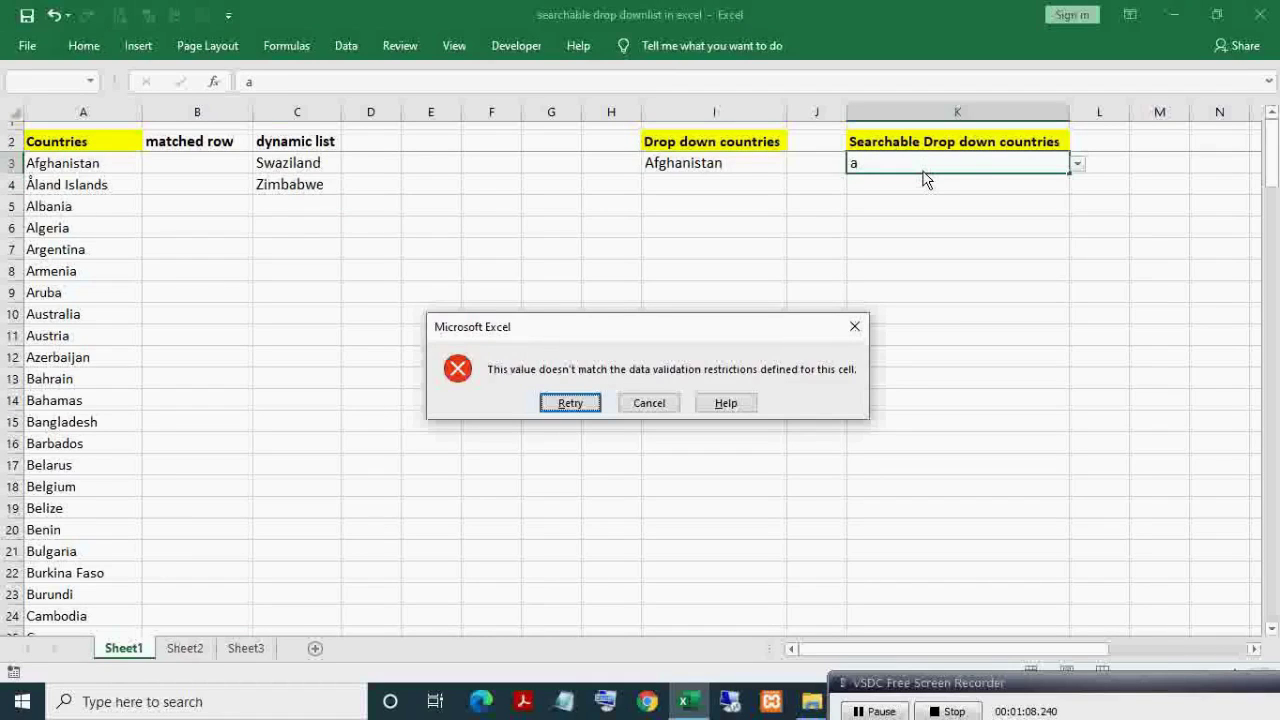
key(Escape)
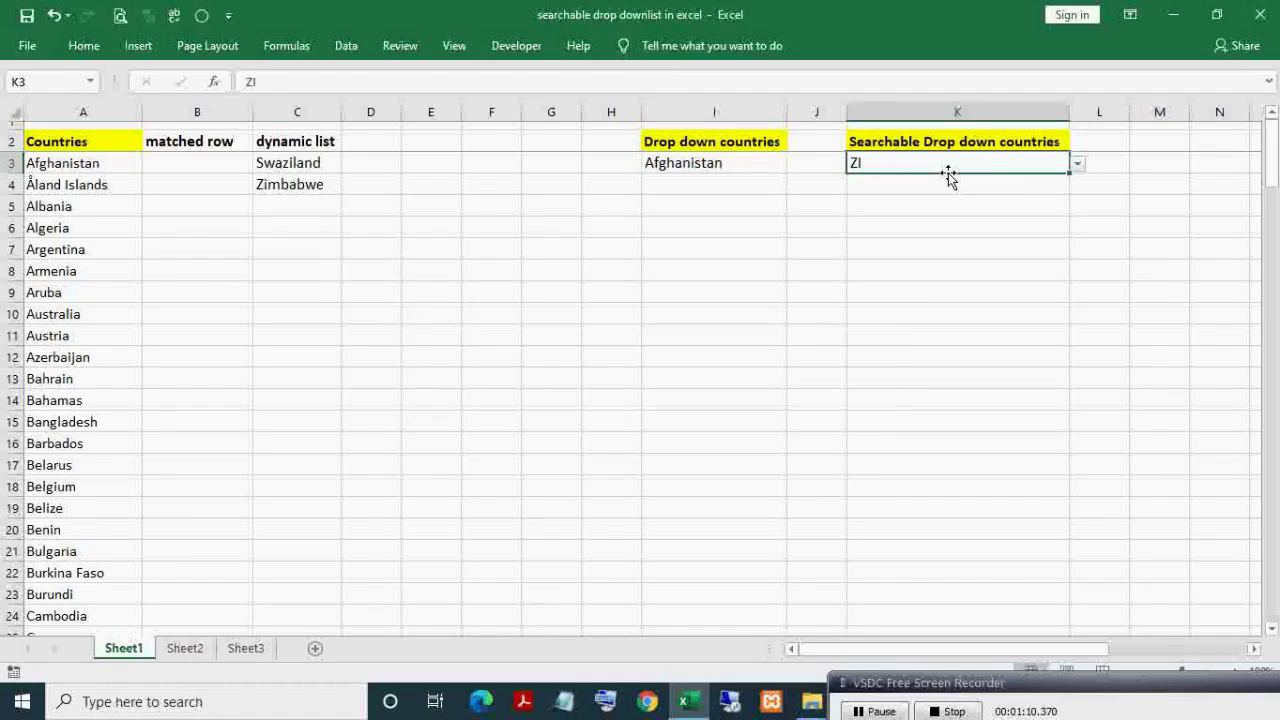
Turn off the error alert after invalid data is entered in K3's data validation
key(alt+d)
key(l)
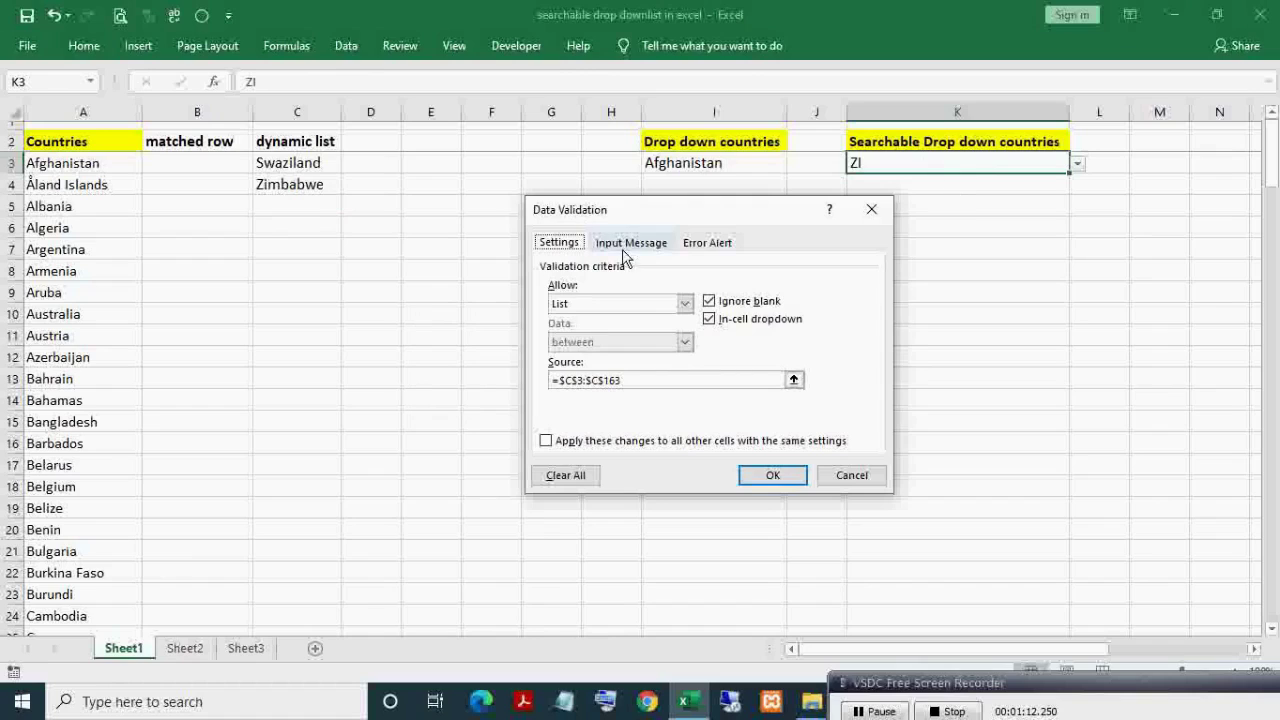
click(707, 242)
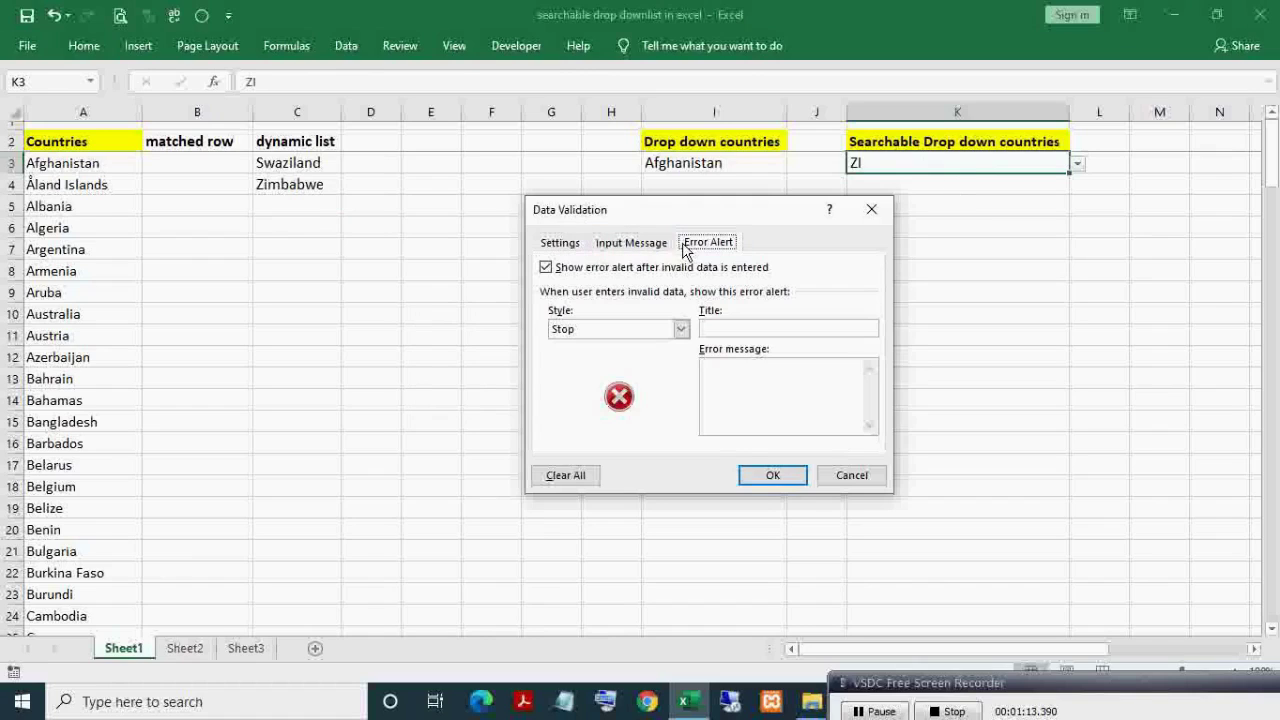
click(549, 271)
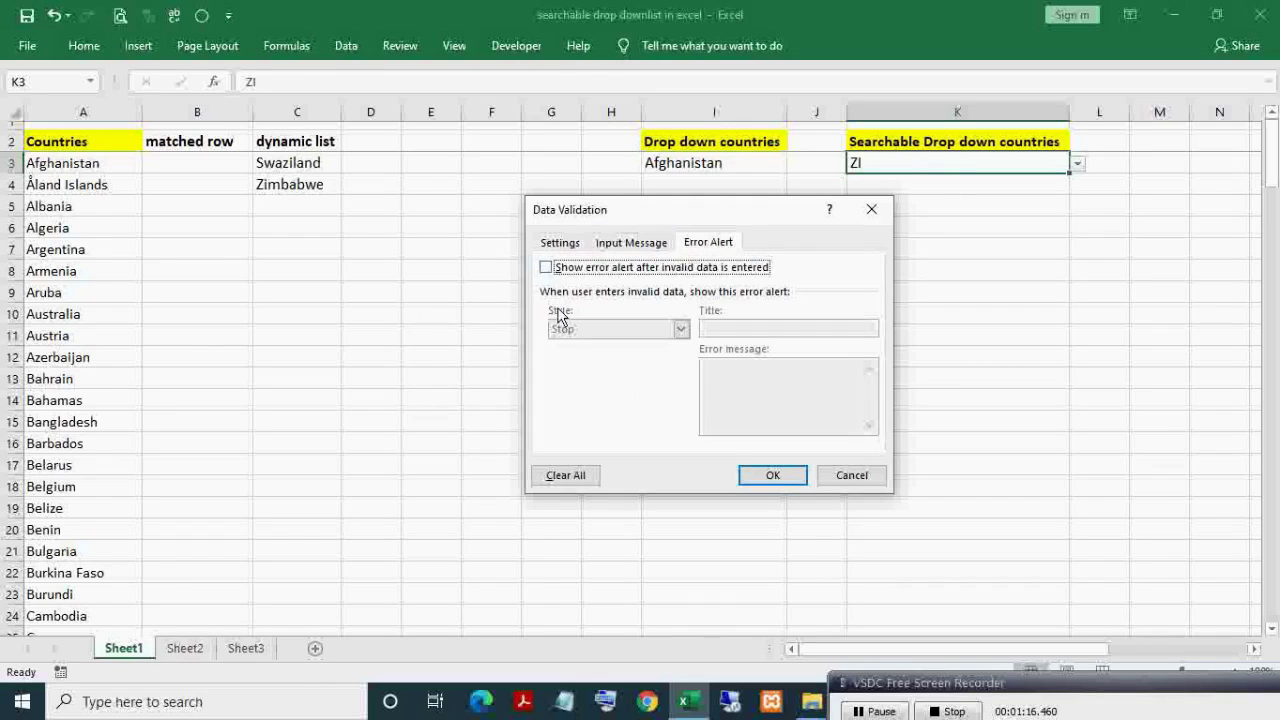
click(772, 476)
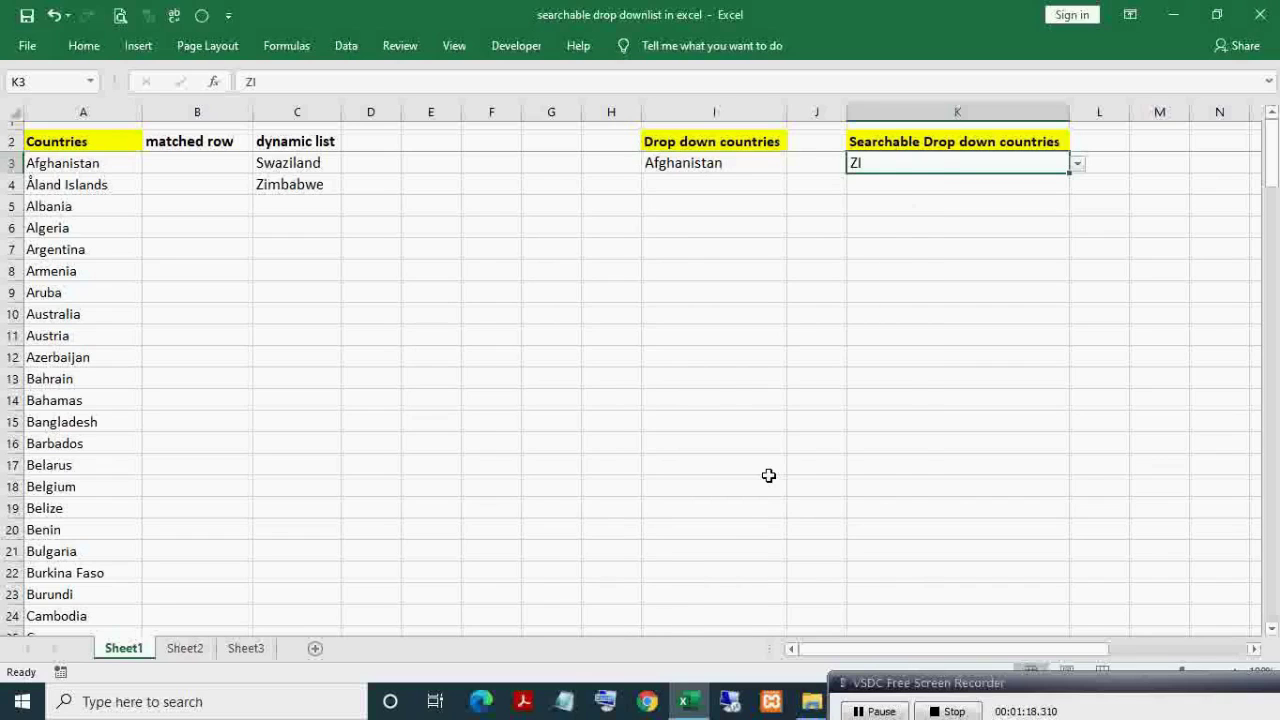
Set the search text in K3 to a and reselect the cell
text(a)
key(Return)
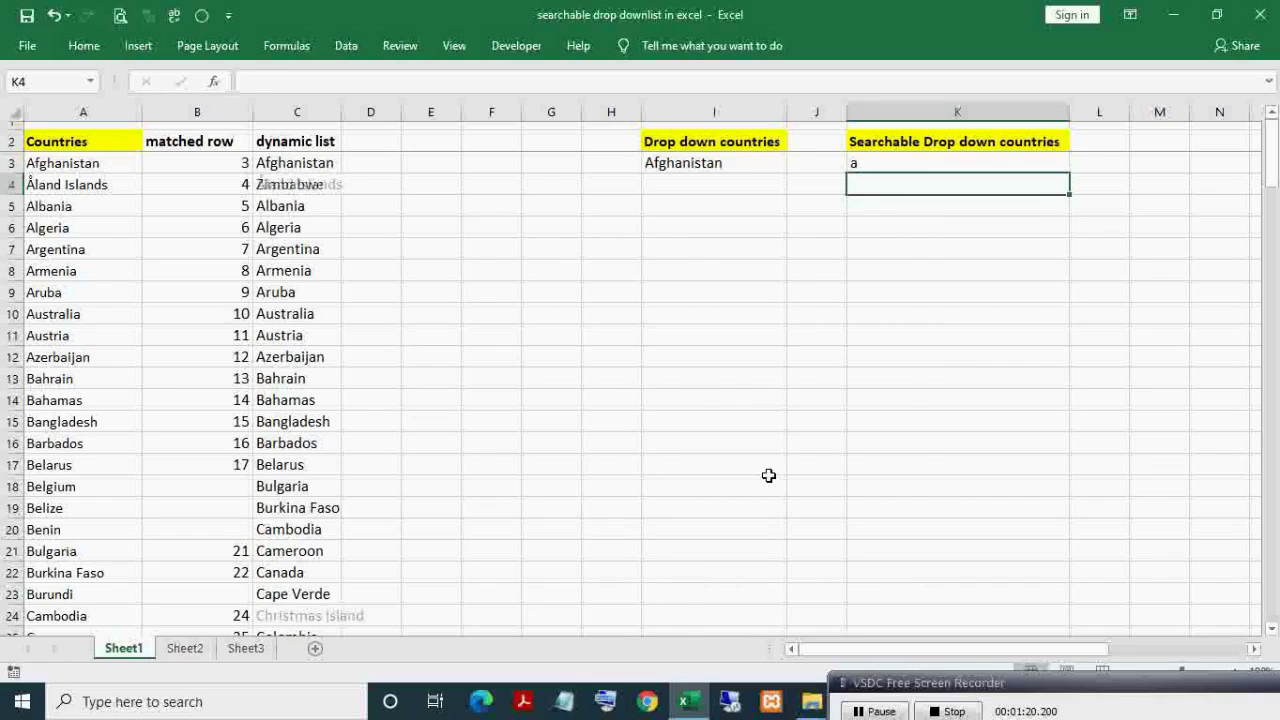
key(Up)
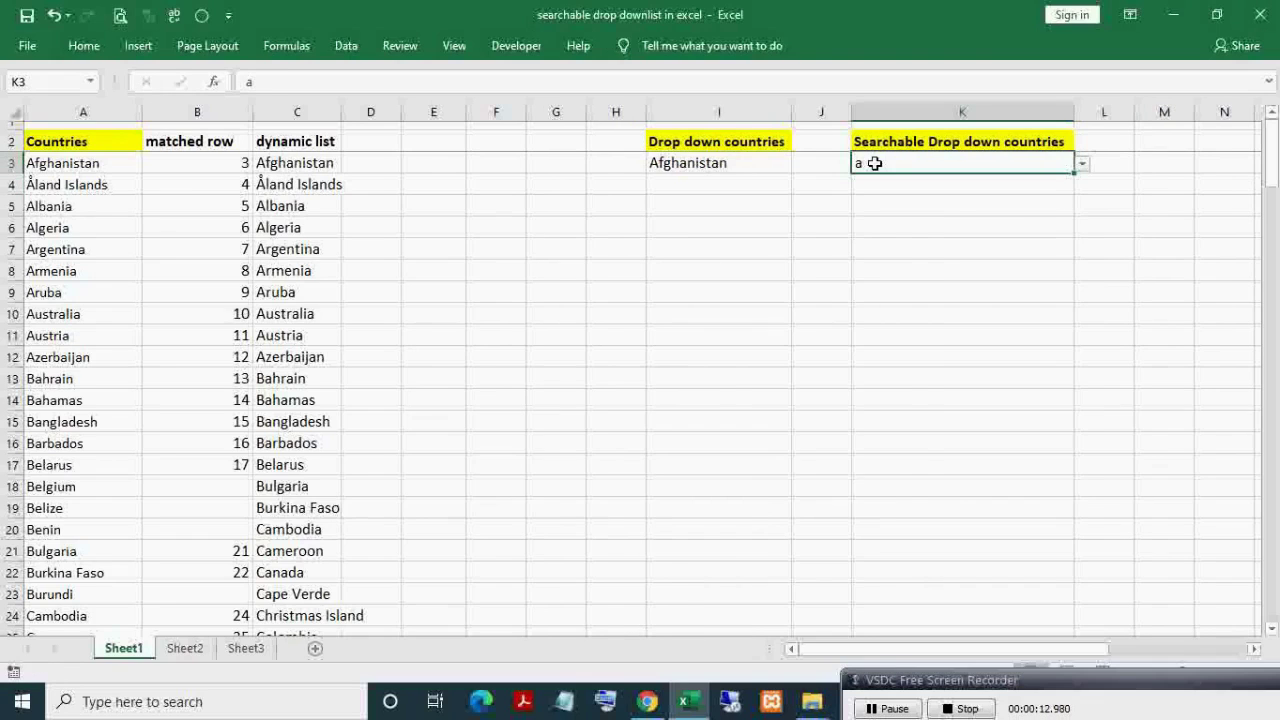
Set the search text in K3 to zi and inspect the full length of its drop-down list
text(zi)
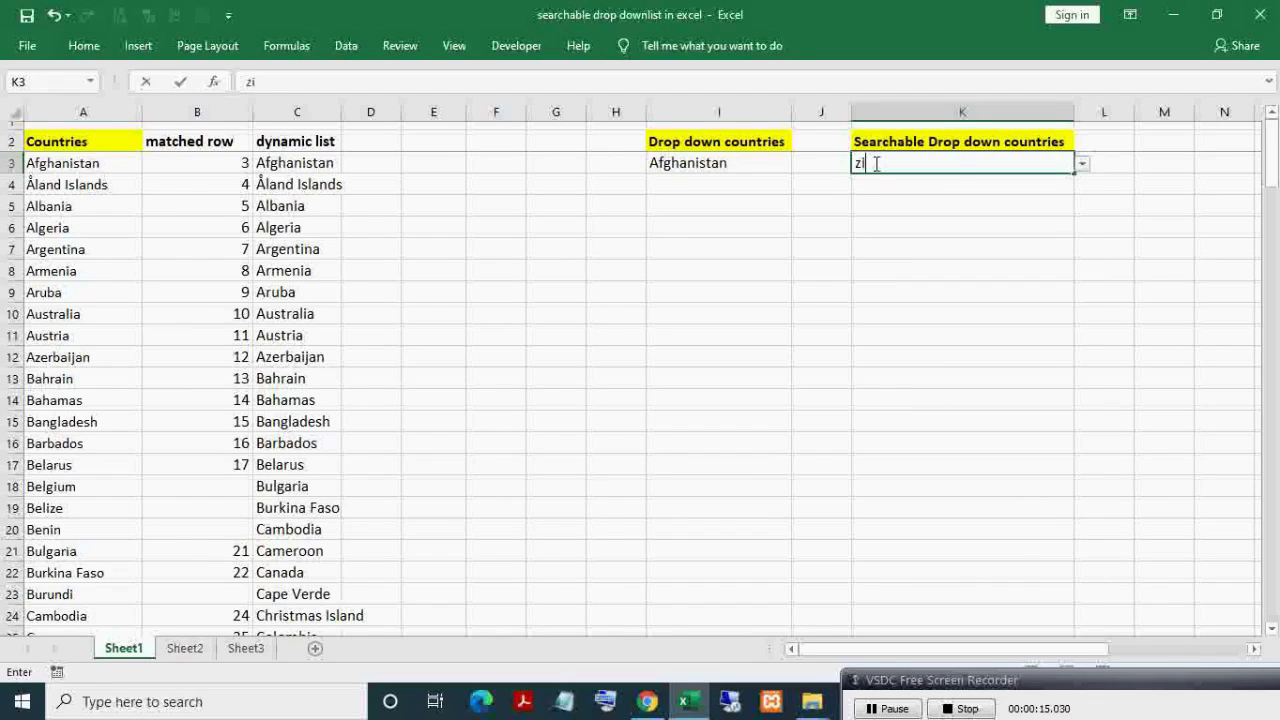
key(Return)
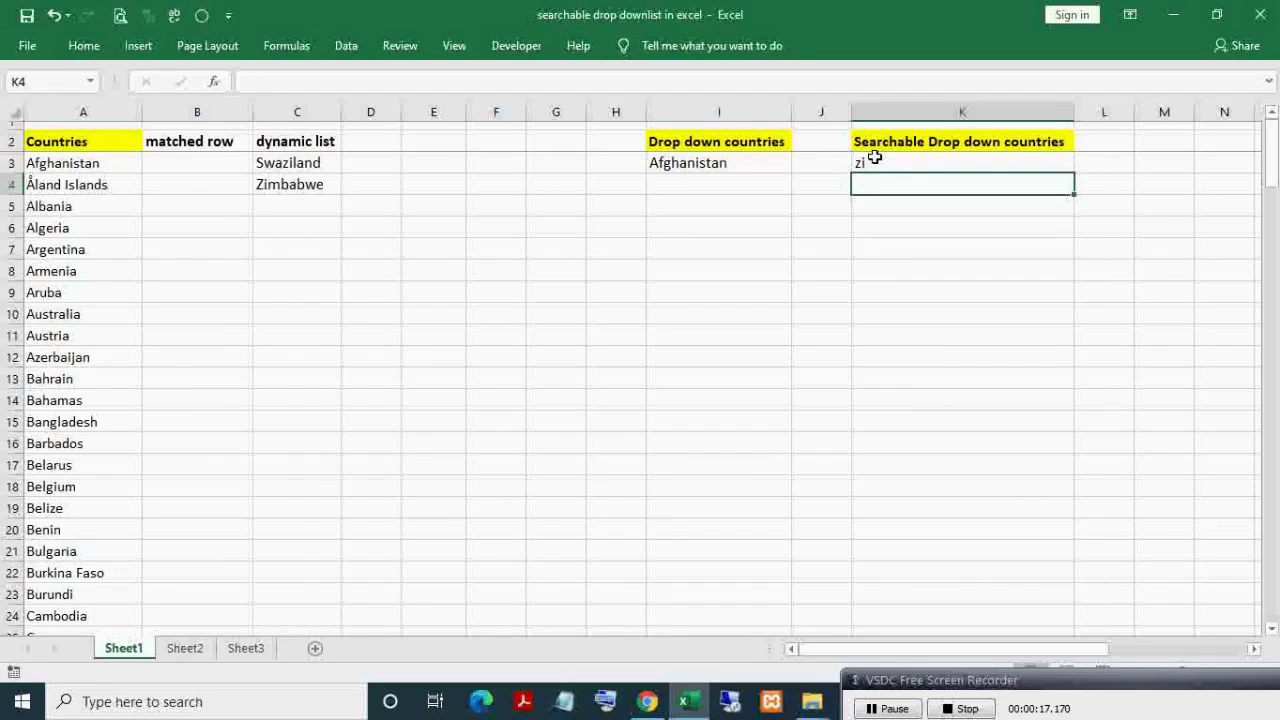
click(874, 163)
click(1081, 163)
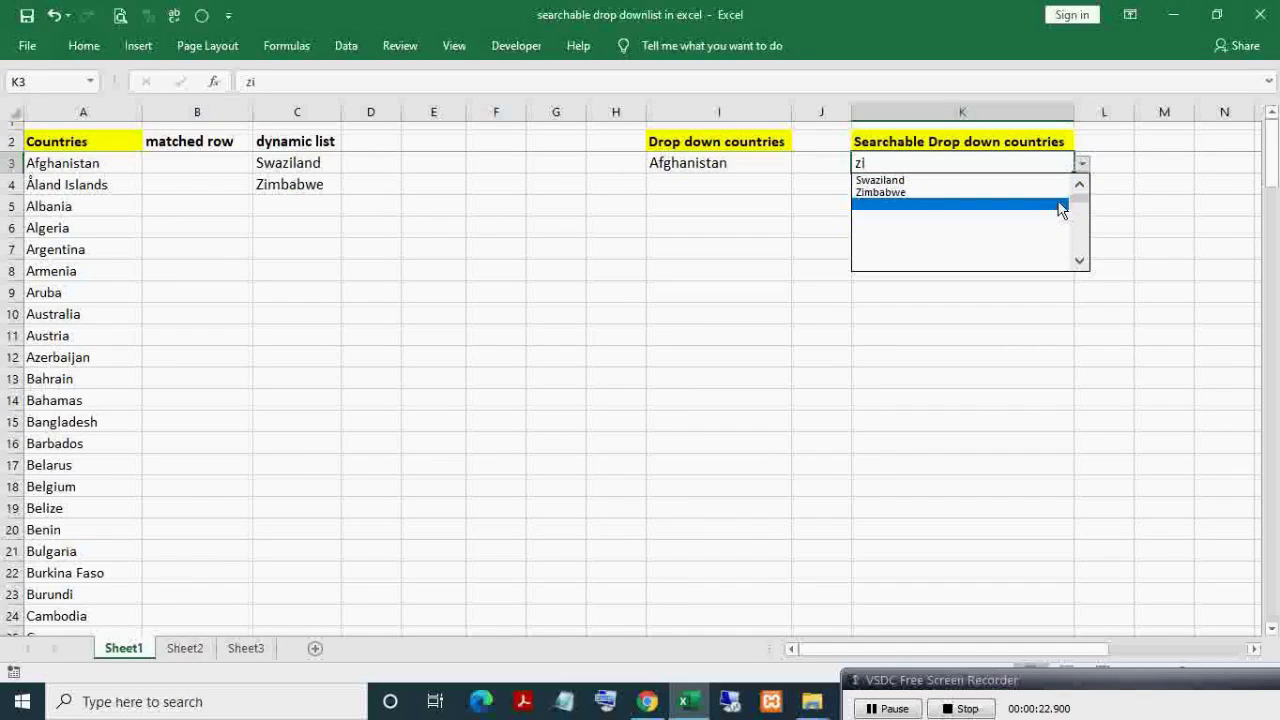
mouse_move(1080, 198)
mouse_down()
mouse_move(1080, 258)
mouse_move(1073, 193)
mouse_up()
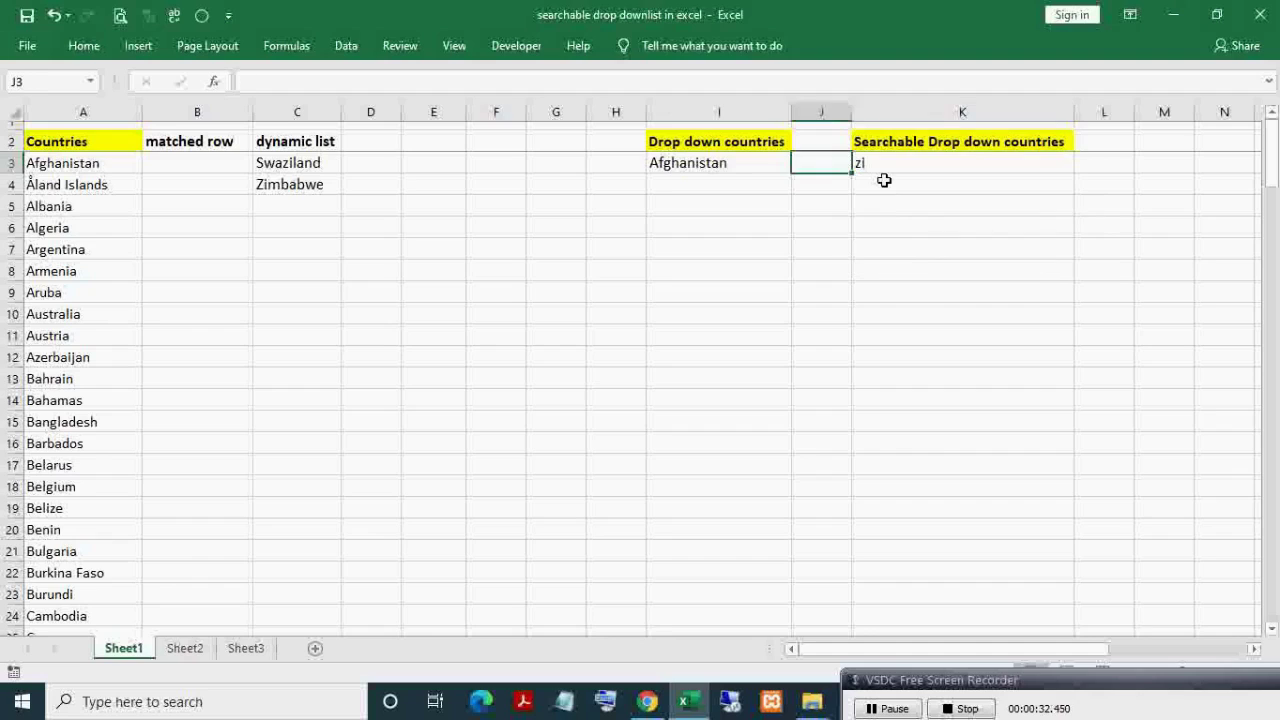
Enter =COUNTIF($C$3:$C$163,"<>"&"") in E2 to count the non-blank entries of the dynamic list
key(Left)
key(Left)
key(Left)
key(Left)
key(Left)
key(Up)
text(=)
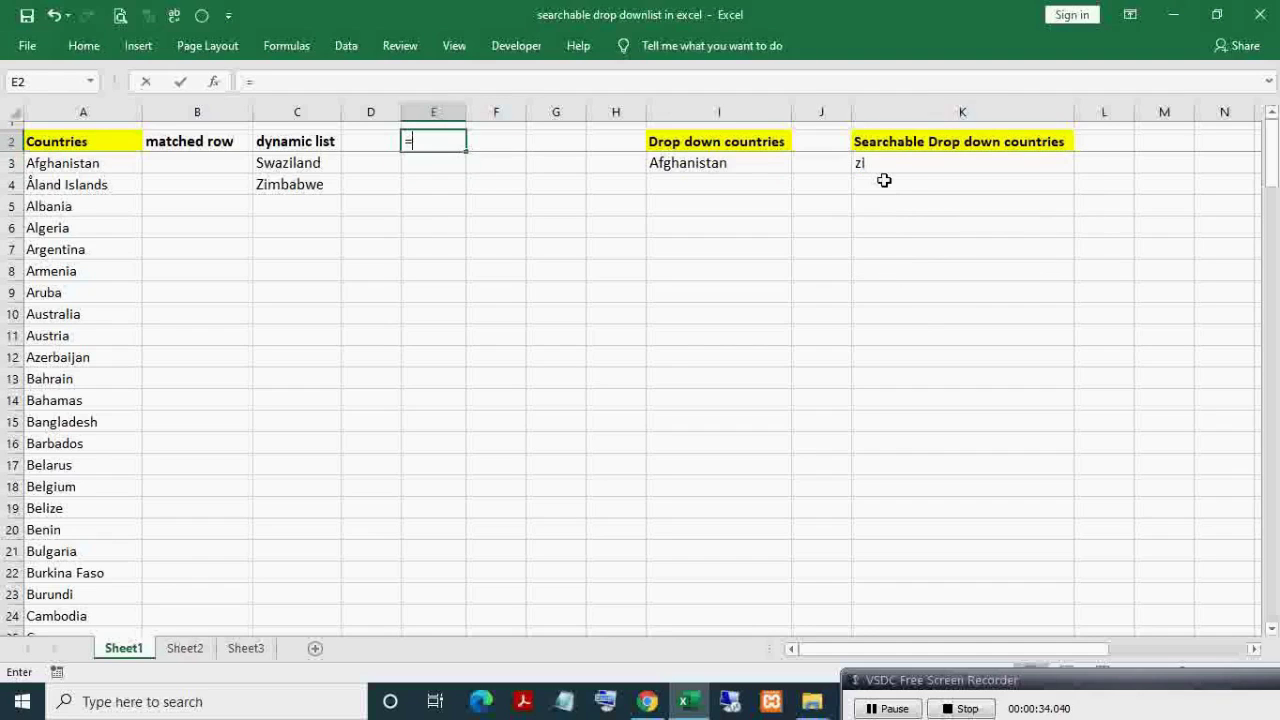
text(coun)
key(Down)
key(Down)
key(Down)
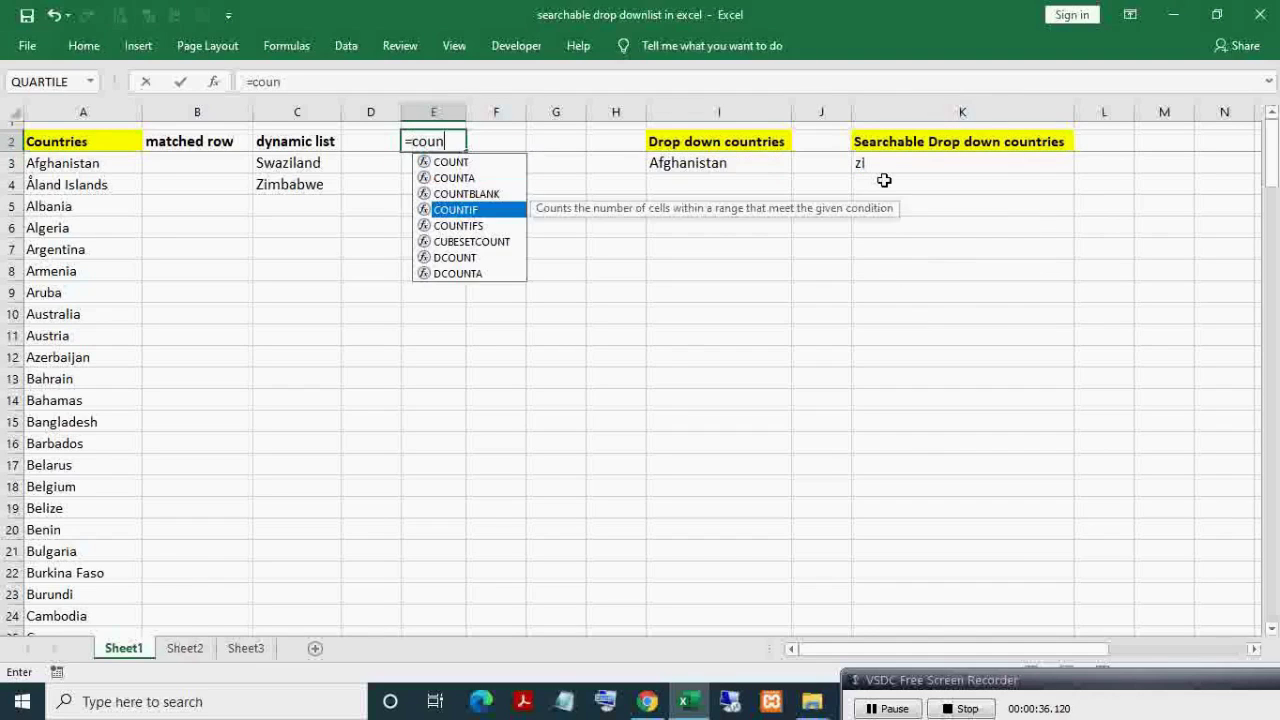
key(Tab)
key(Left)
key(Left)
key(Down)
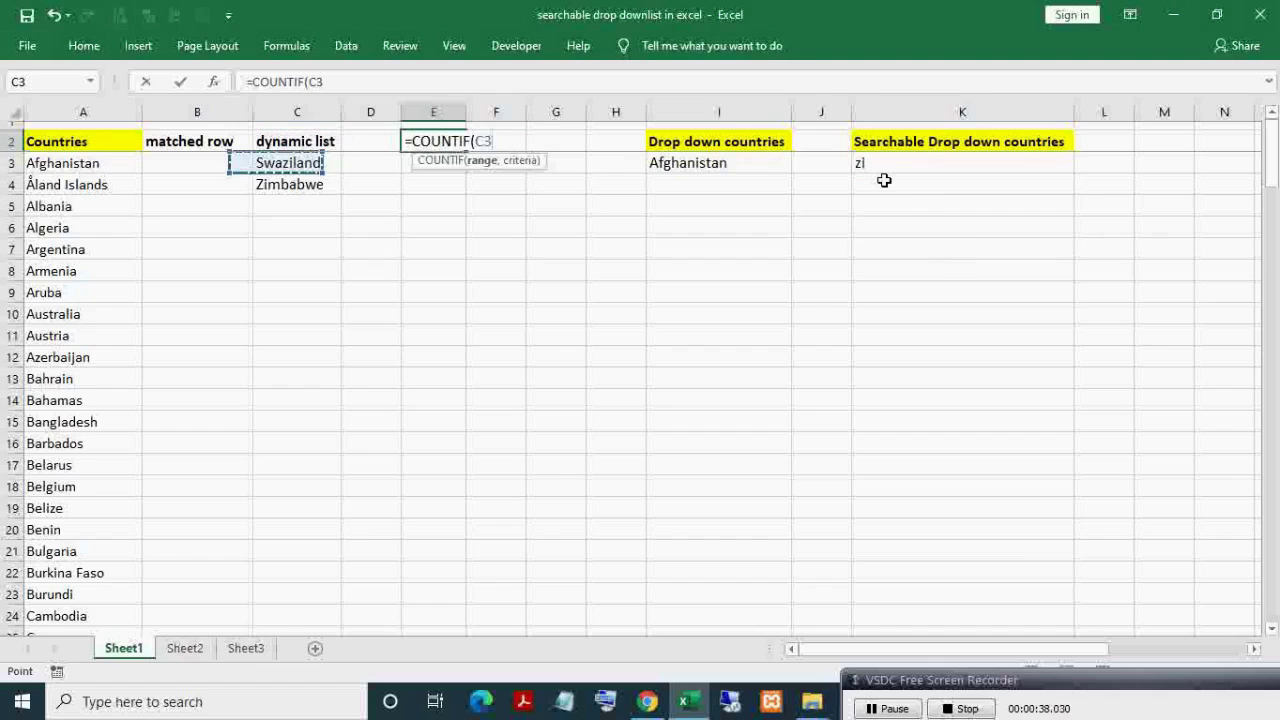
key(ctrl+shift+Down)
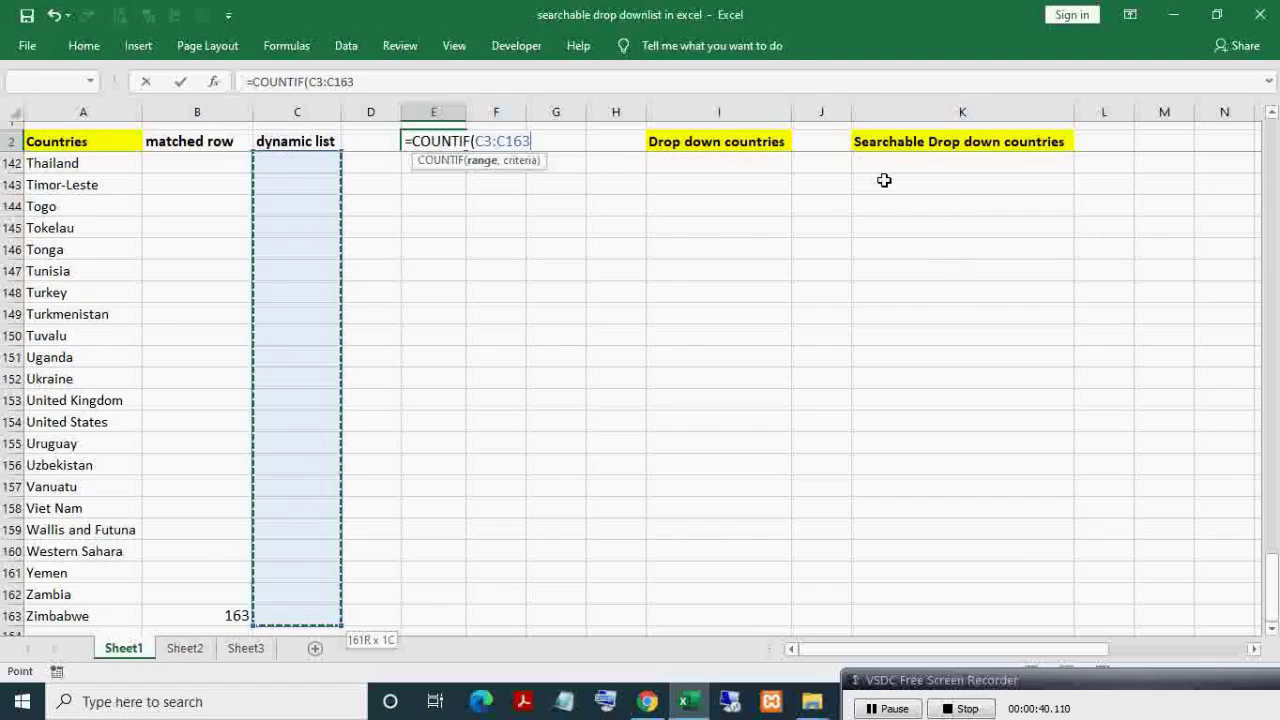
key(F4)
text(,)
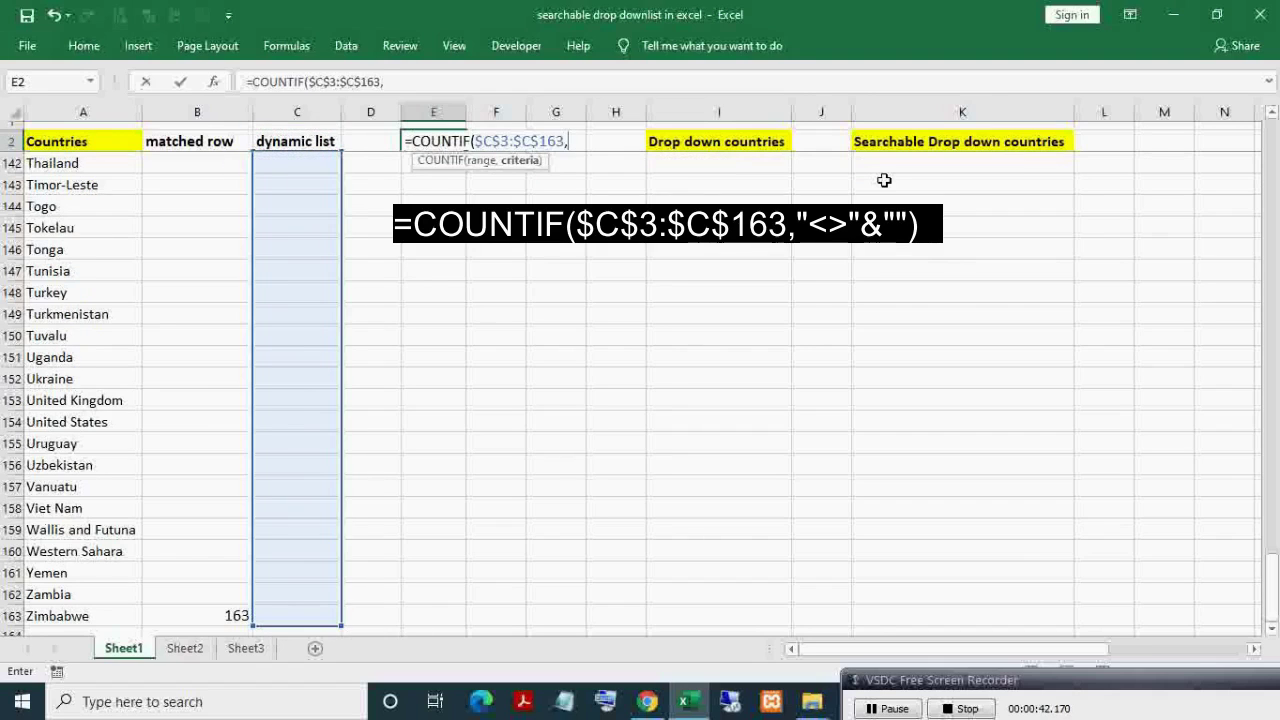
text("<>"&""))
key(ctrl+Return)
scroll(884, 180, up, 20)
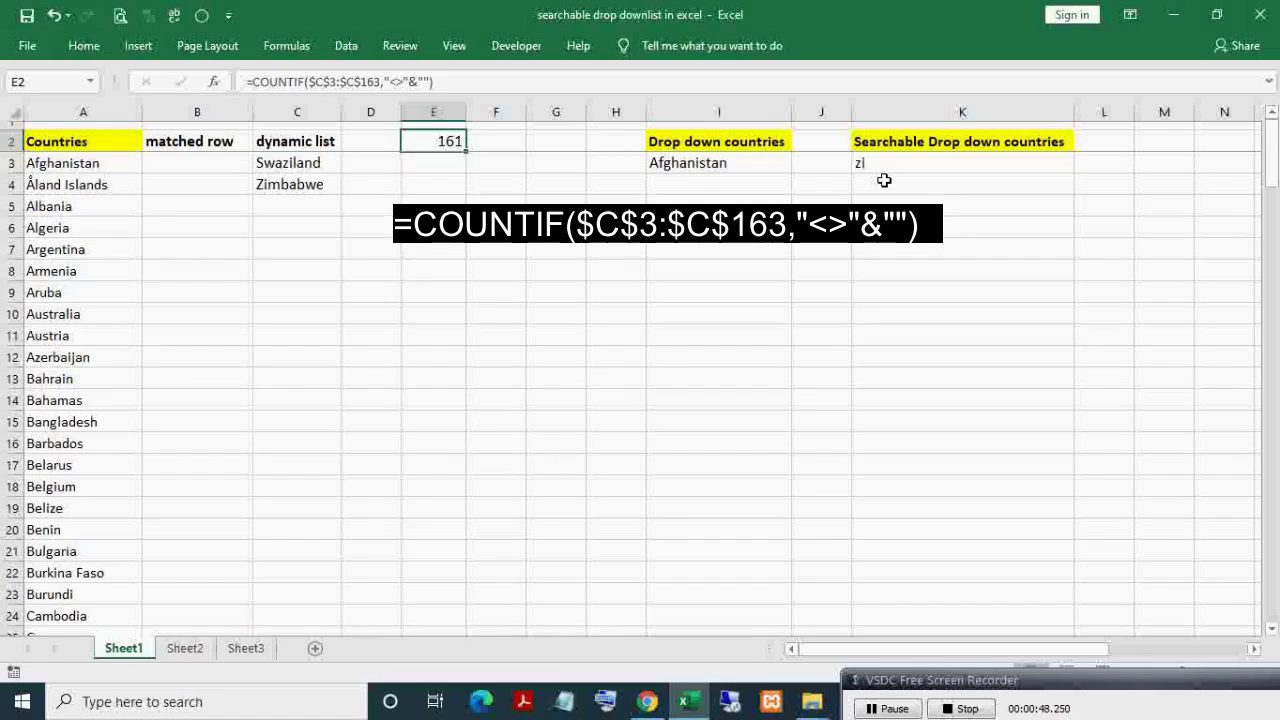
Change the IFERROR fallback in C3 to a single space, " ", and fill the formula down through C163
key(Down)
key(Left)
key(Left)
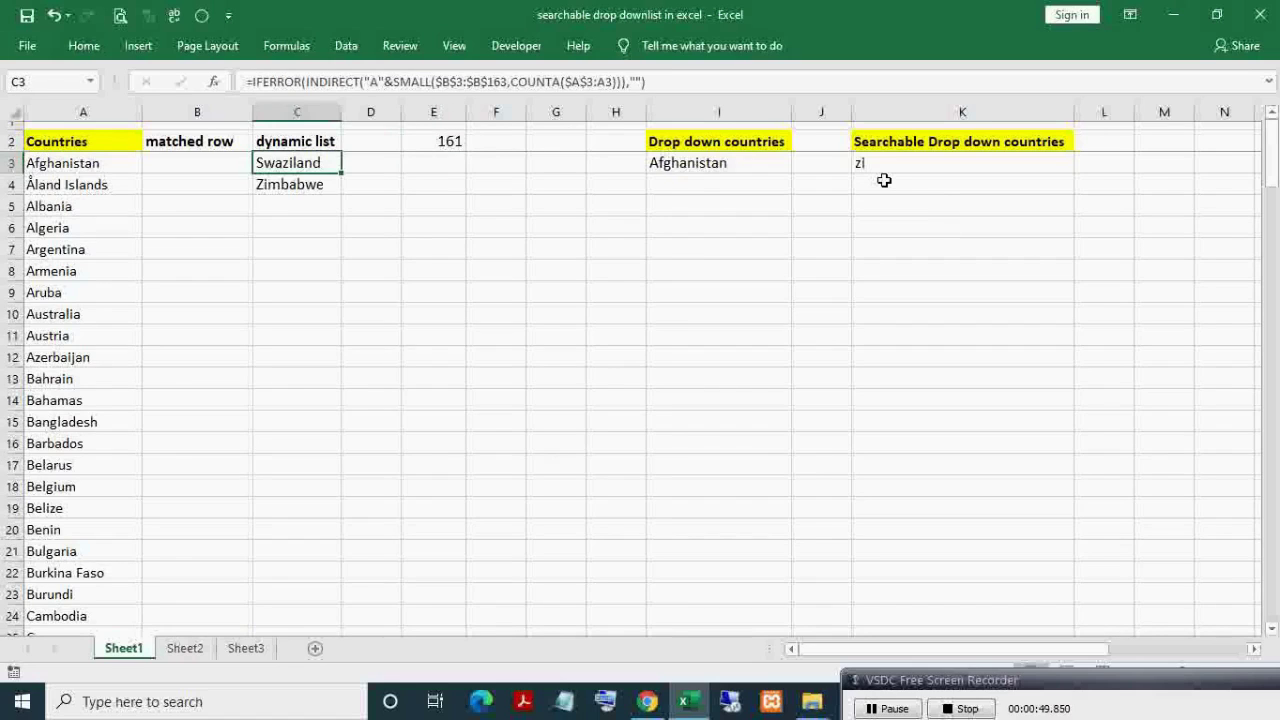
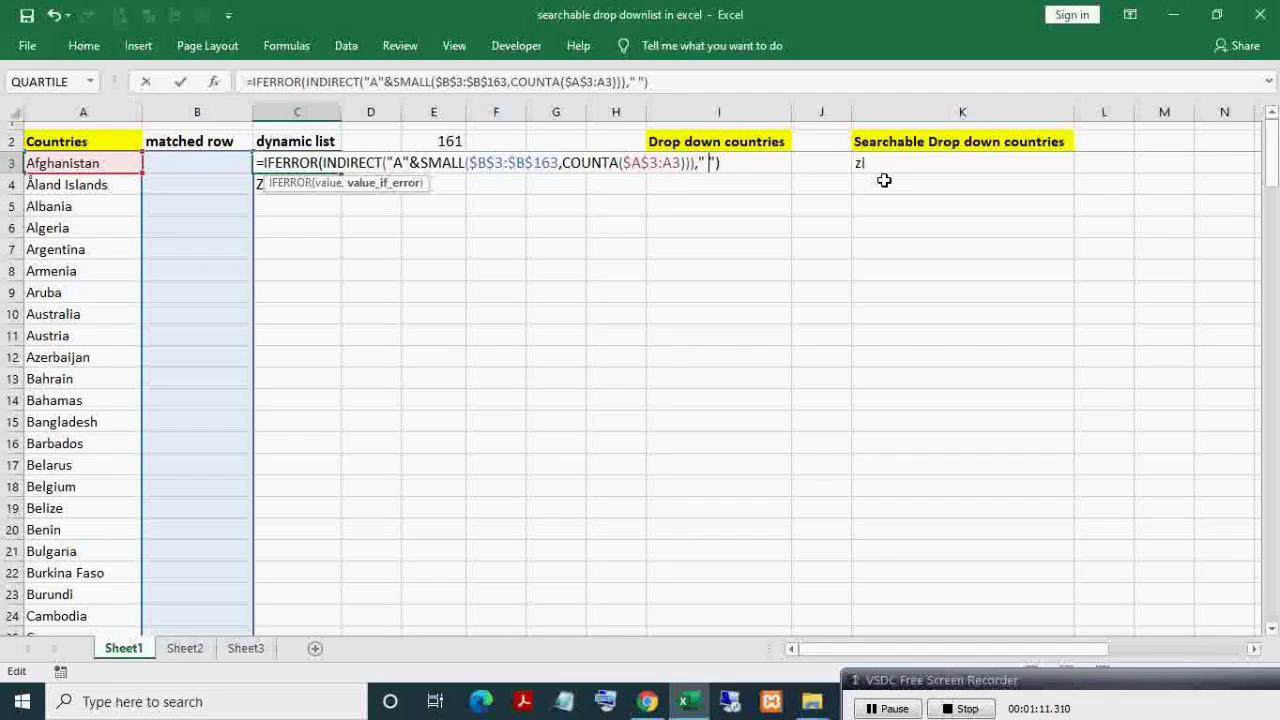
key(ctrl+Return)
key(ctrl+shift+Down)
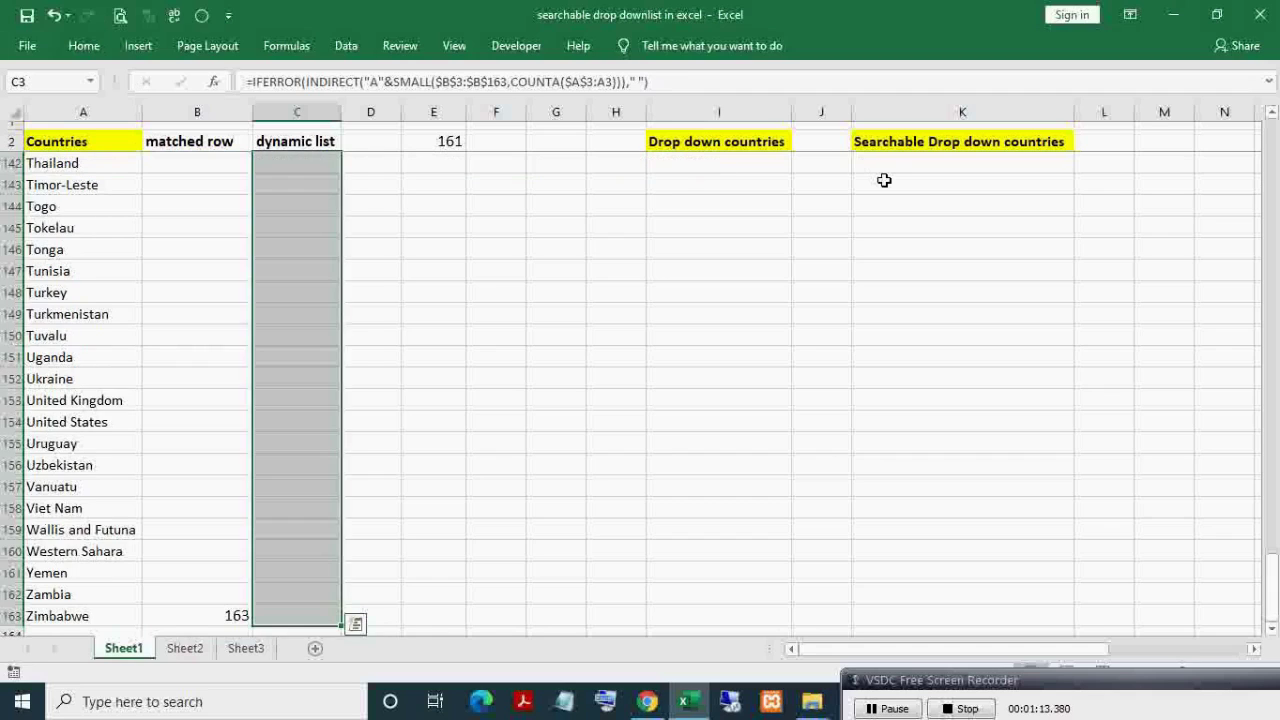
Change the criteria of the COUNTIF formula in E2 to "<>"&" " so entries containing a single space are excluded
key(Up)
key(Down)
key(Up)
key(Right)
key(Right)
key(F2)
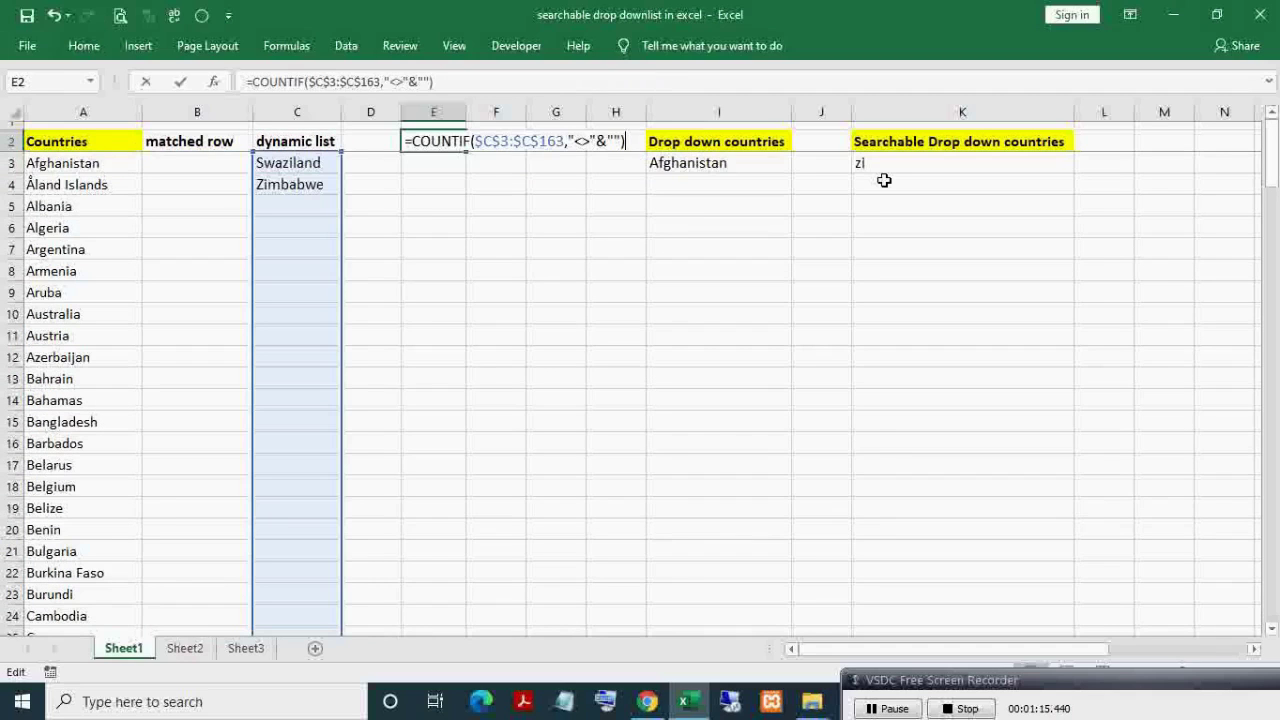
key(Left)
key(Left)
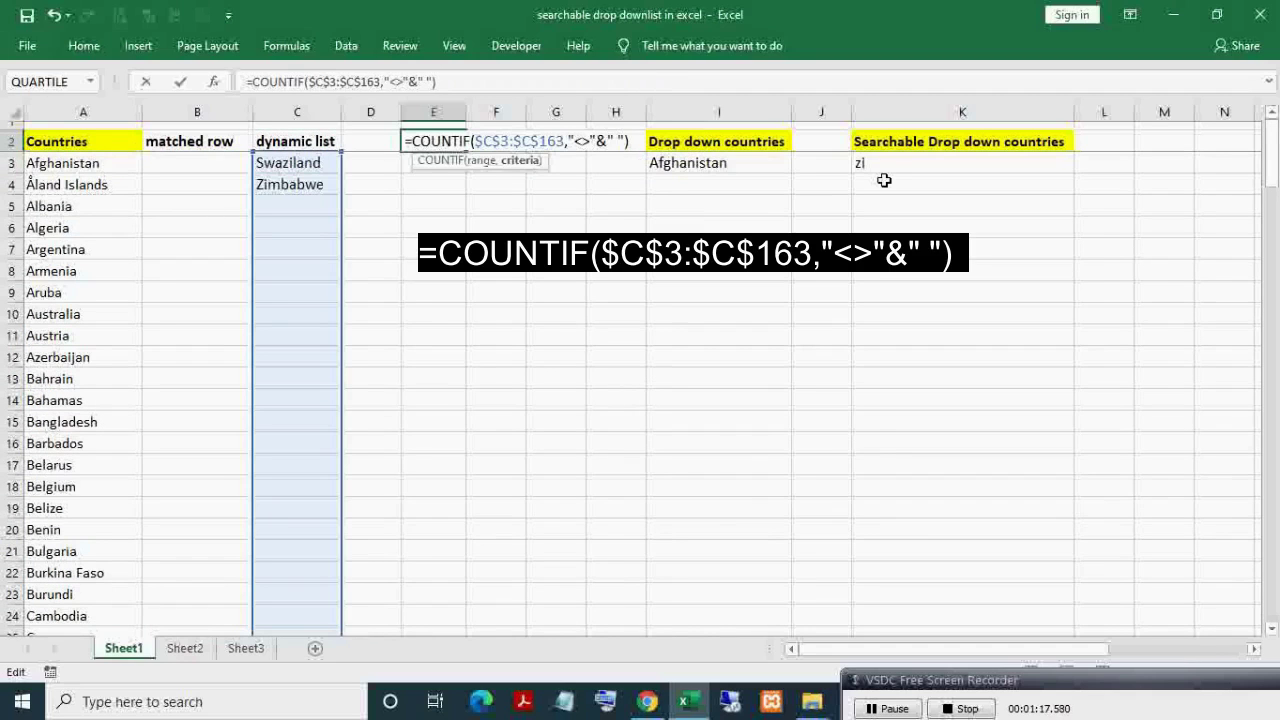
key(Return)
key(Up)
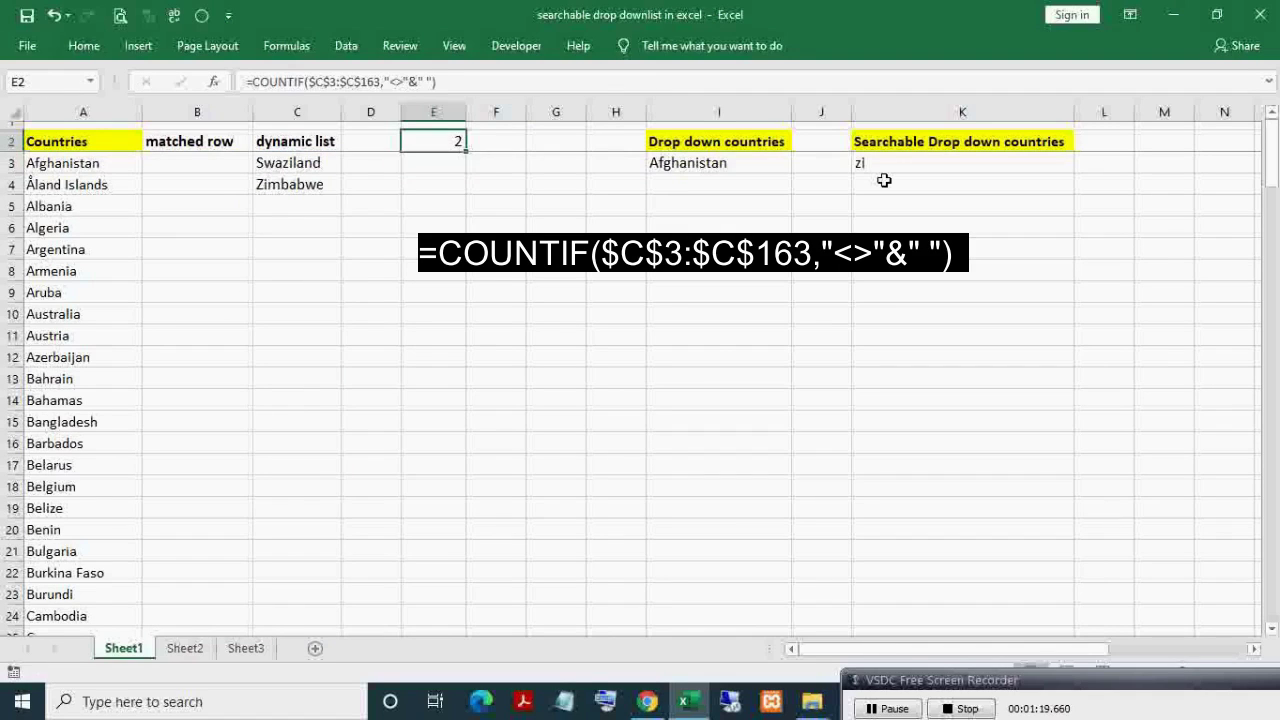
Enter =INDIRECT("c3:c" & 3+E2-1) in E3 to reference only the filled part of the dynamic list
key(Down)
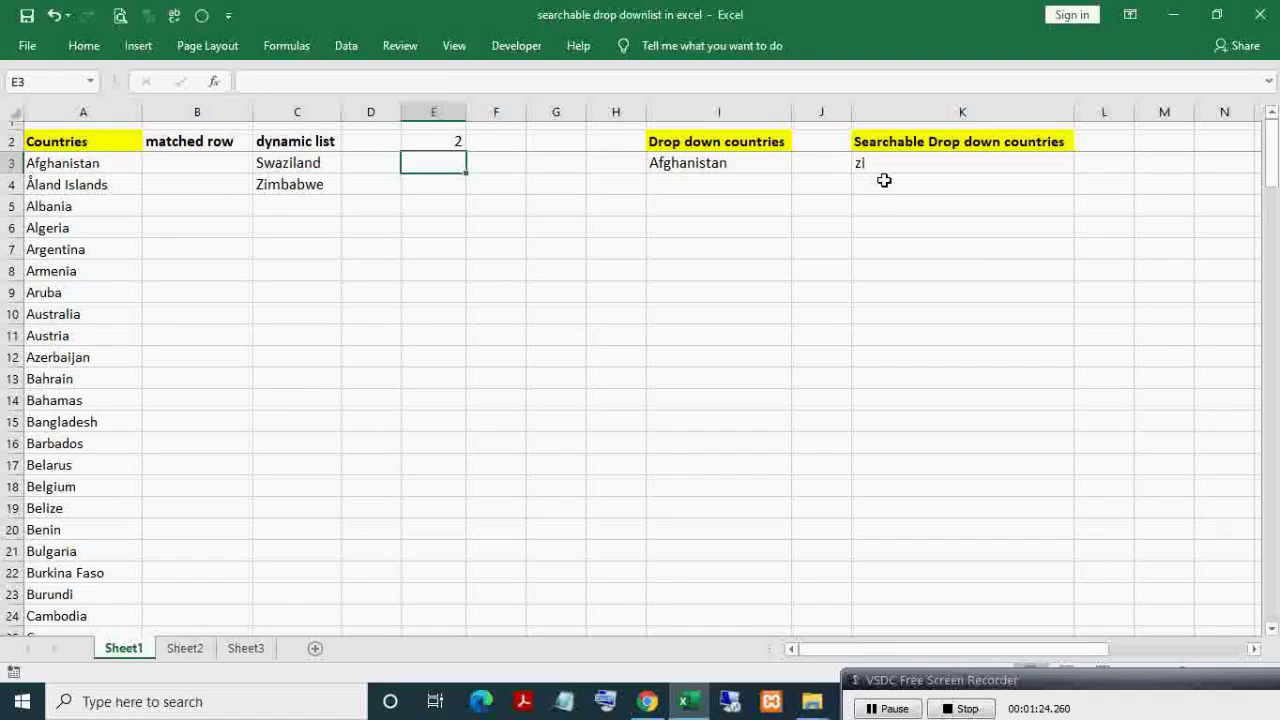
text(=ind)
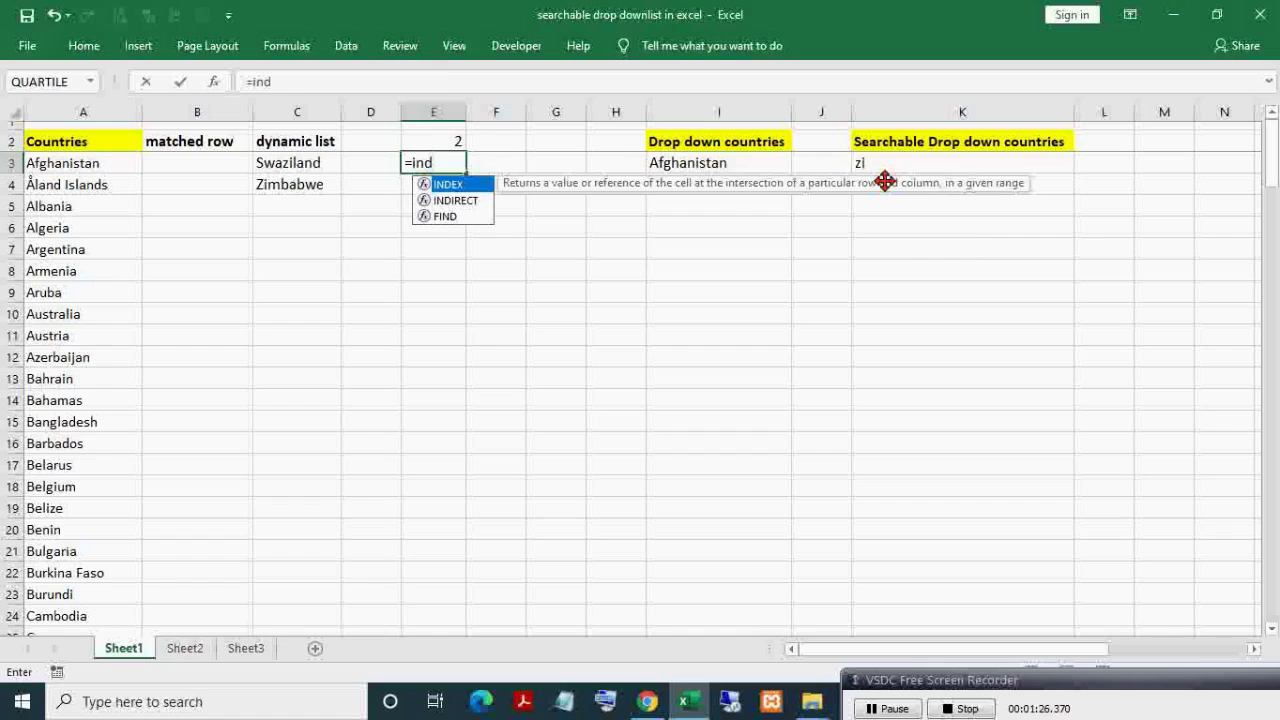
key(Down)
key(Tab)
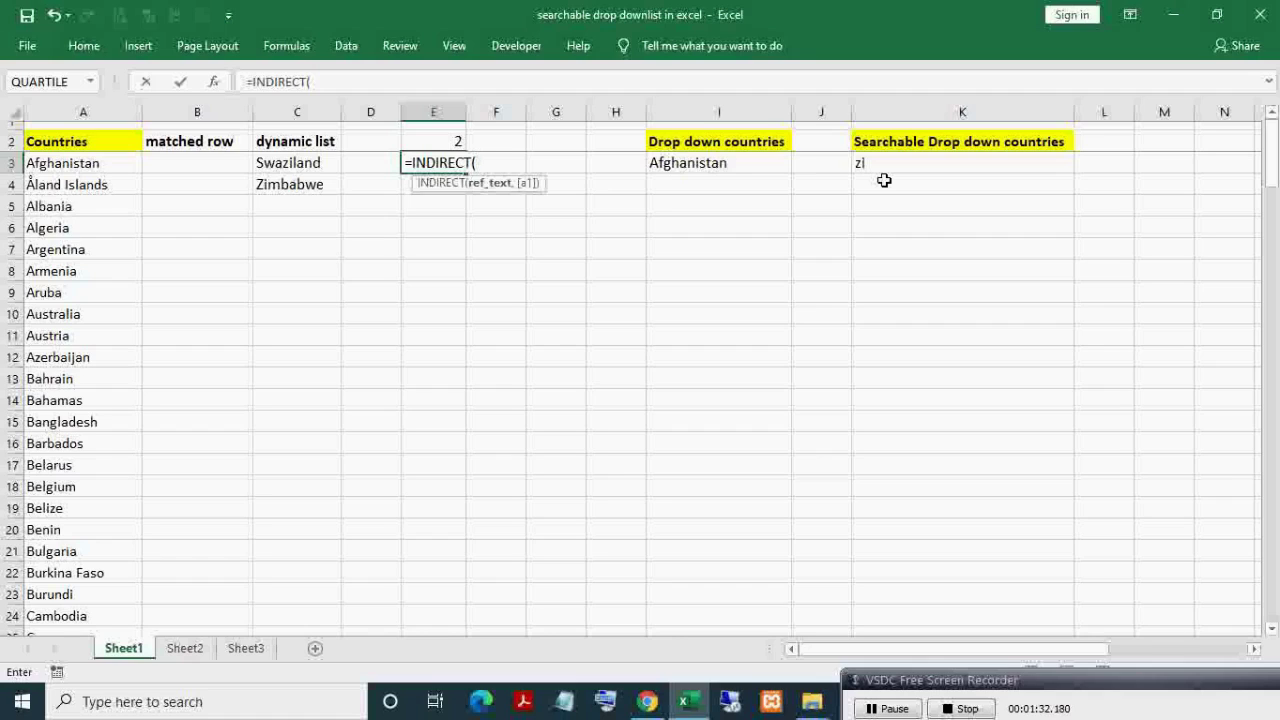
text("c)
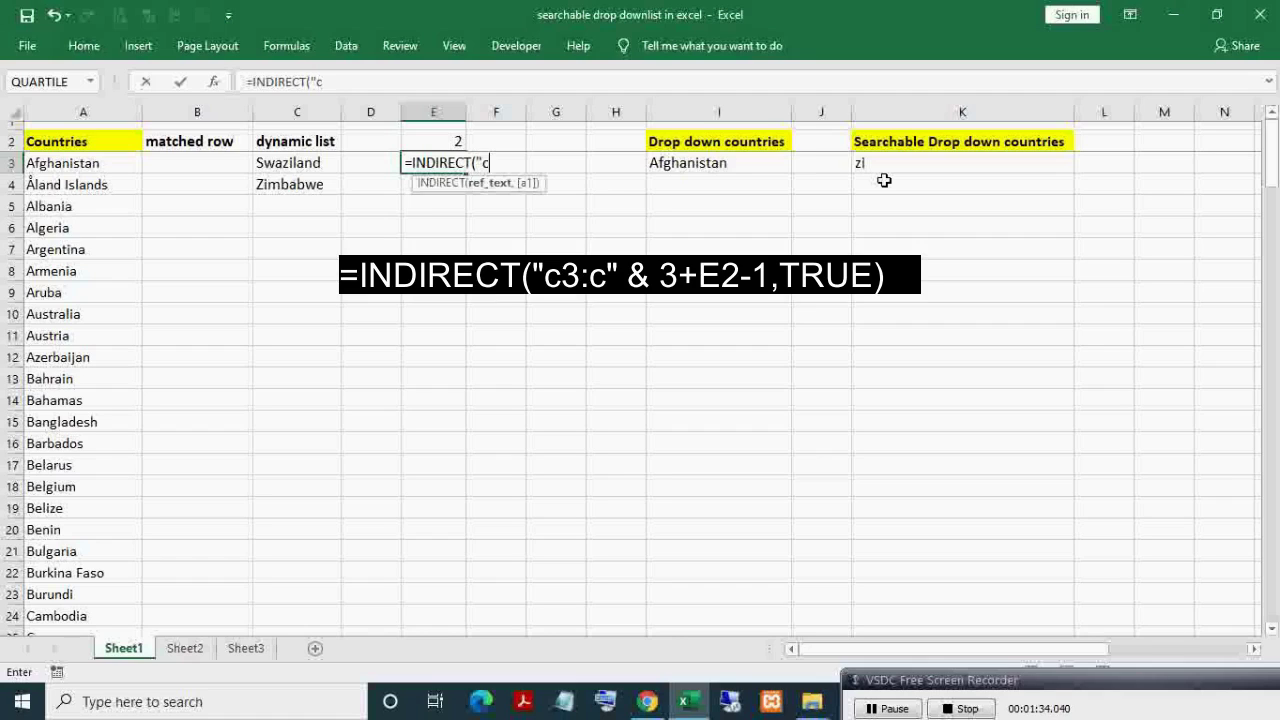
text(3:c&)
key(BackSpace)
text(" &)
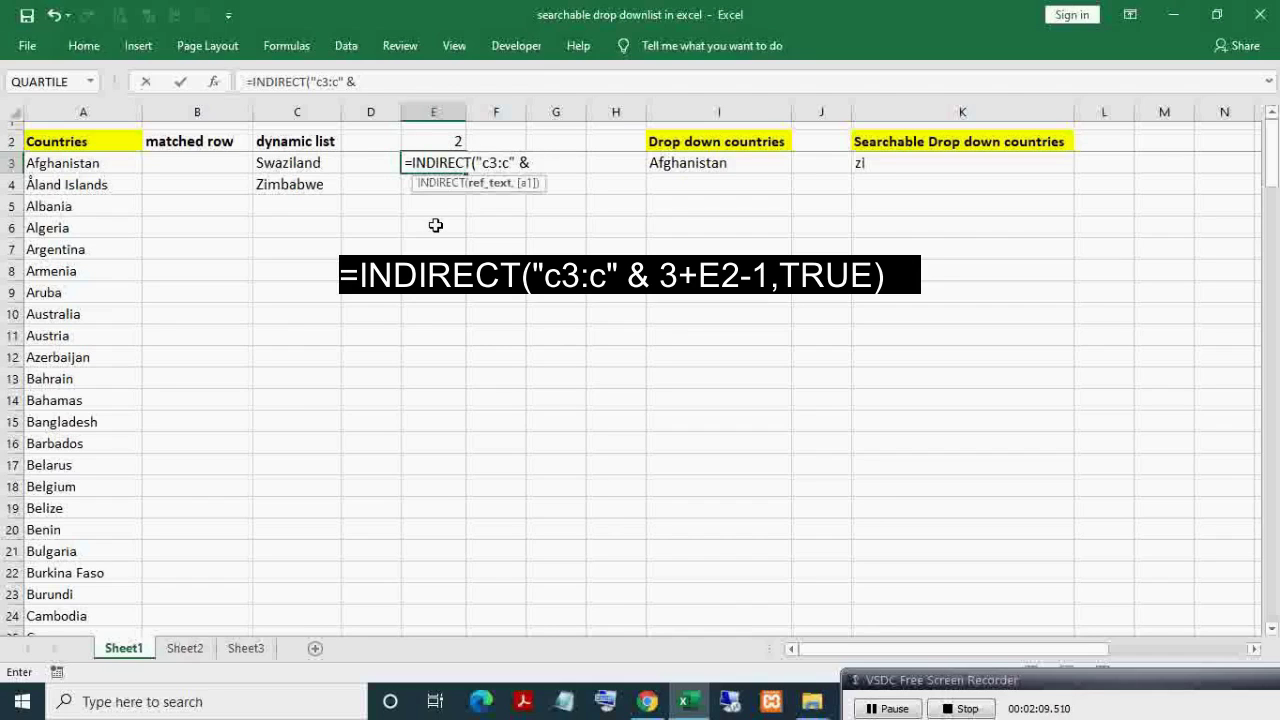
text(3+)
click(436, 141)
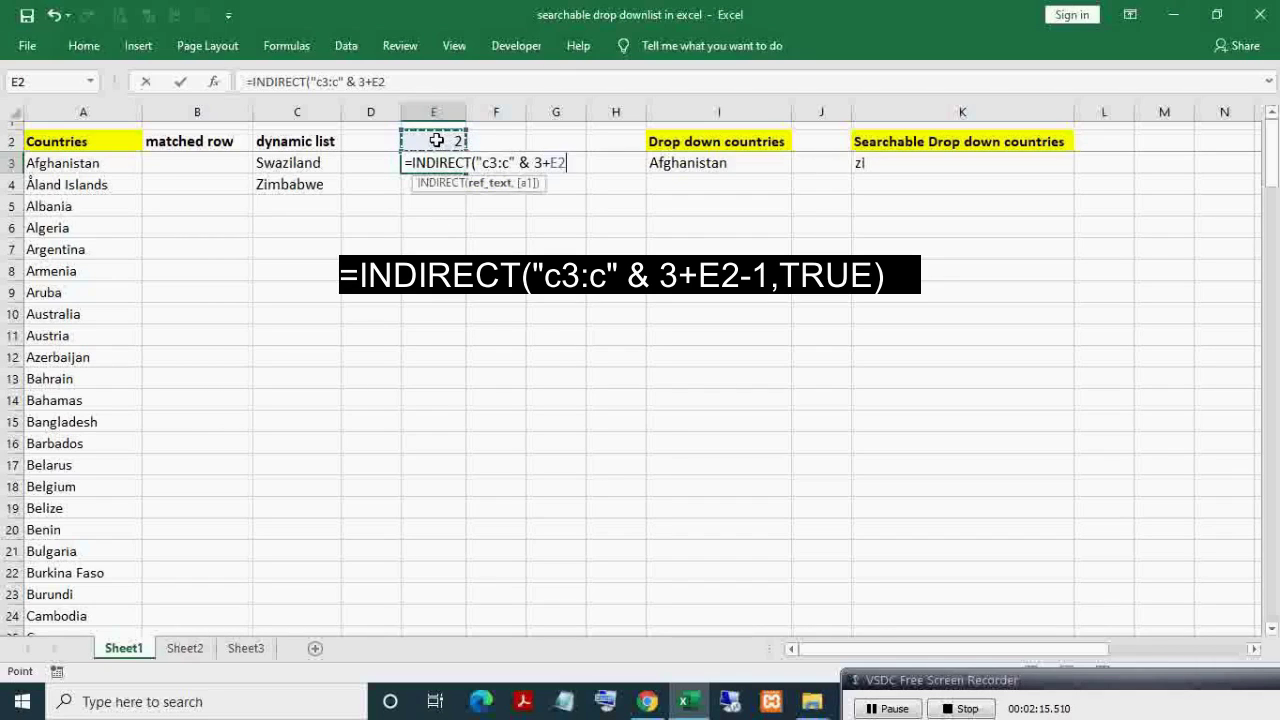
text(-1)
key(Return)
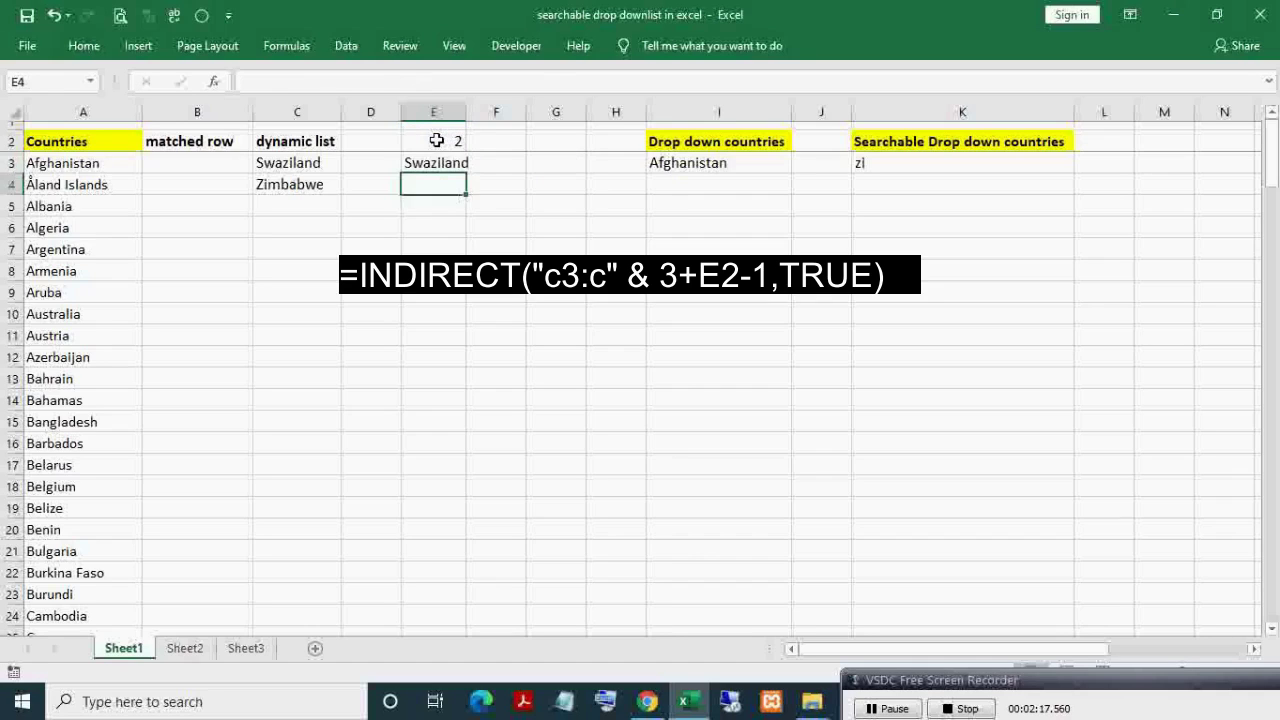
Add TRUE as the second argument of the INDIRECT formula in E3
key(Up)
key(F2)
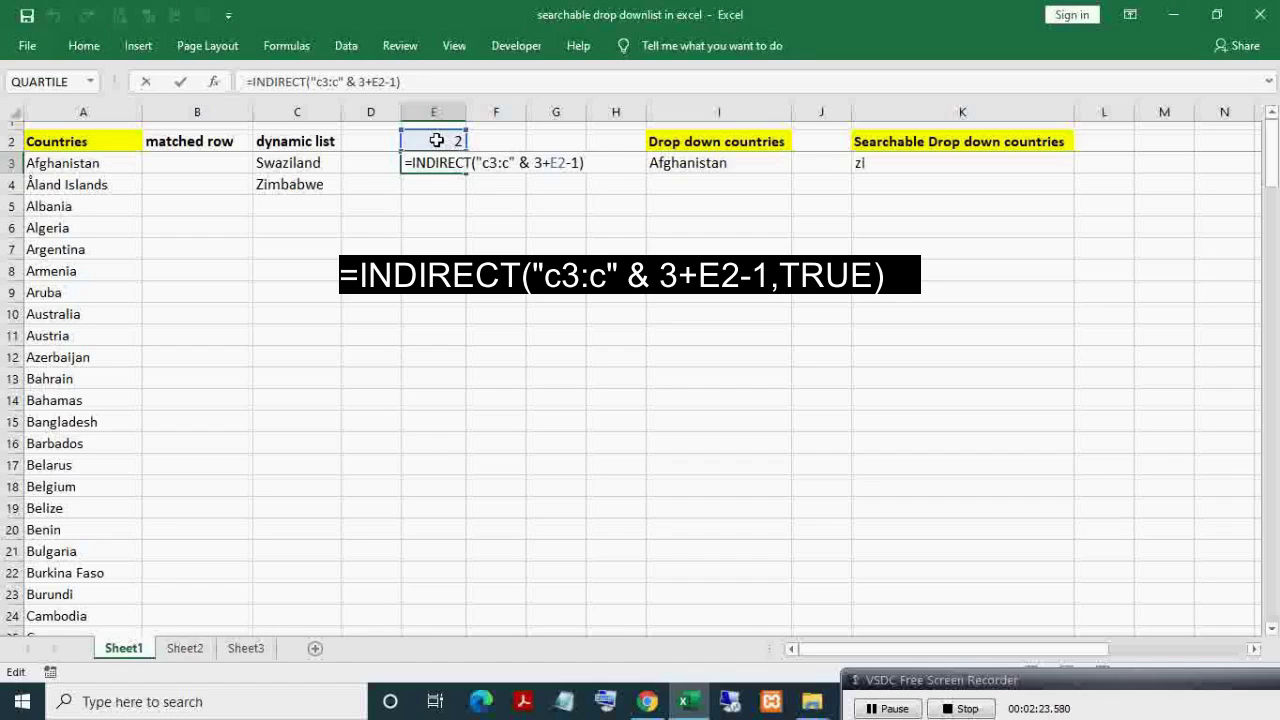
key(Escape)
key(F2)
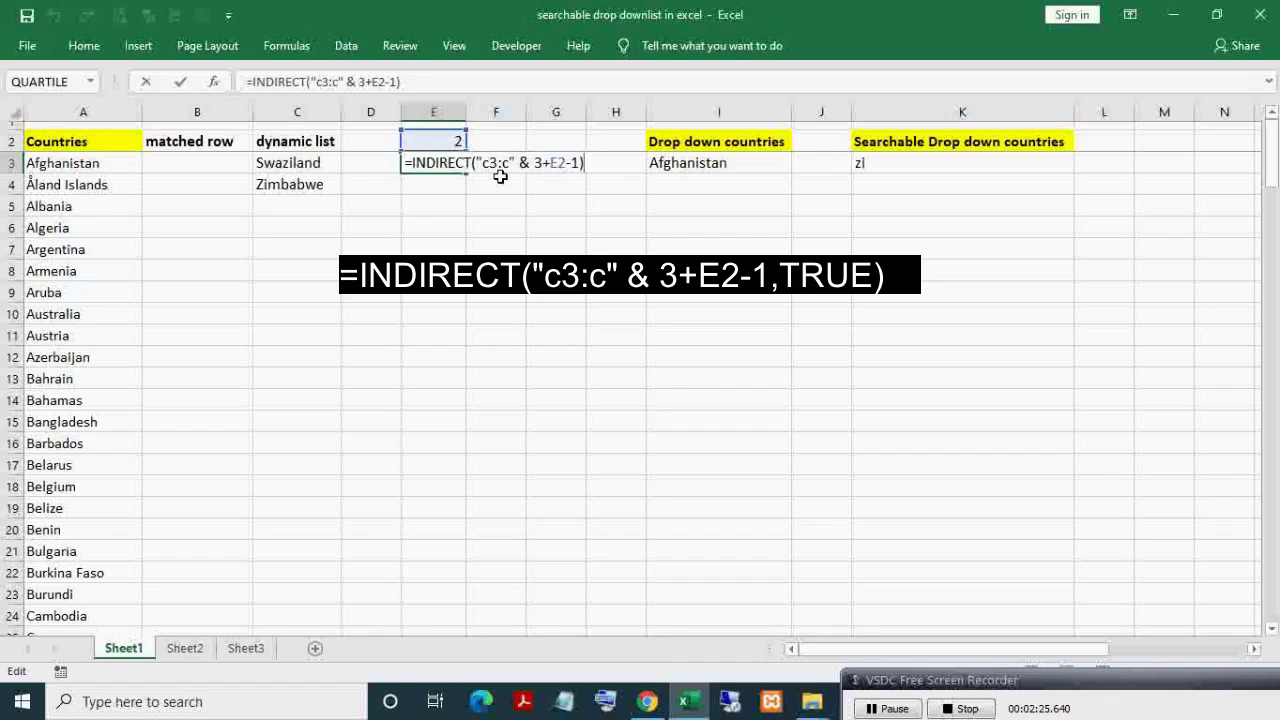
key(Left)
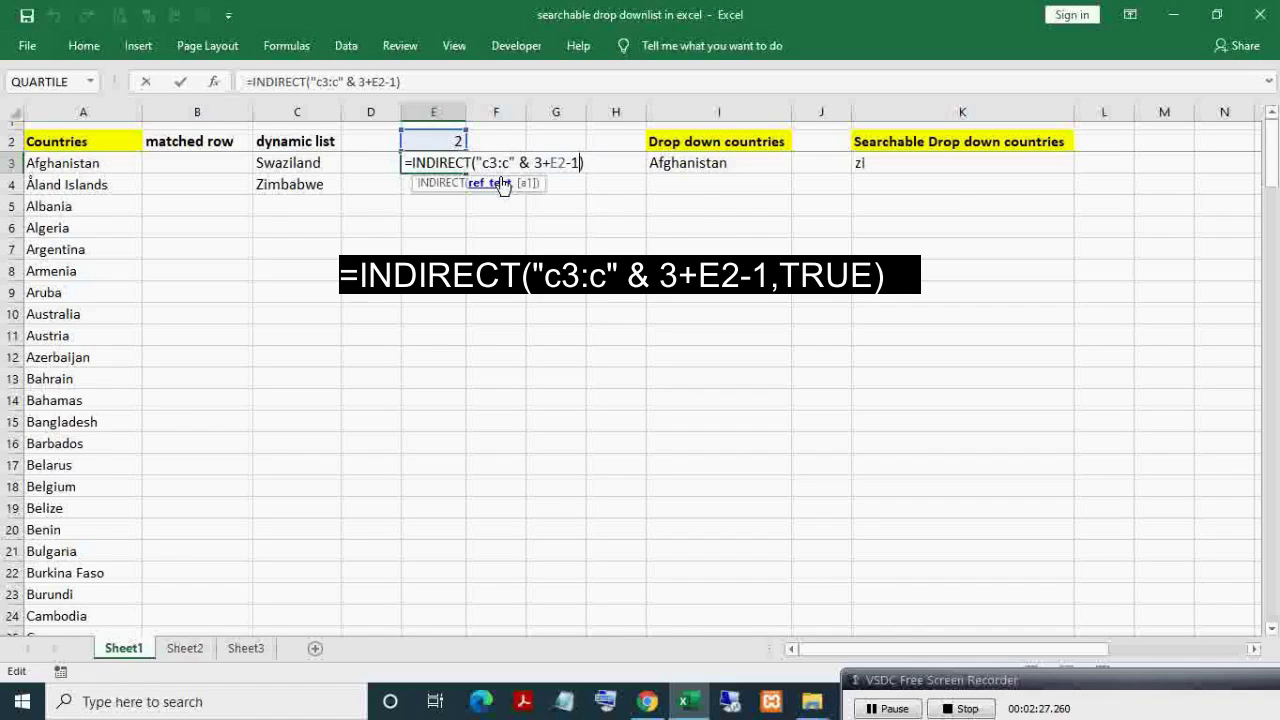
text(,TRUE)
key(Return)
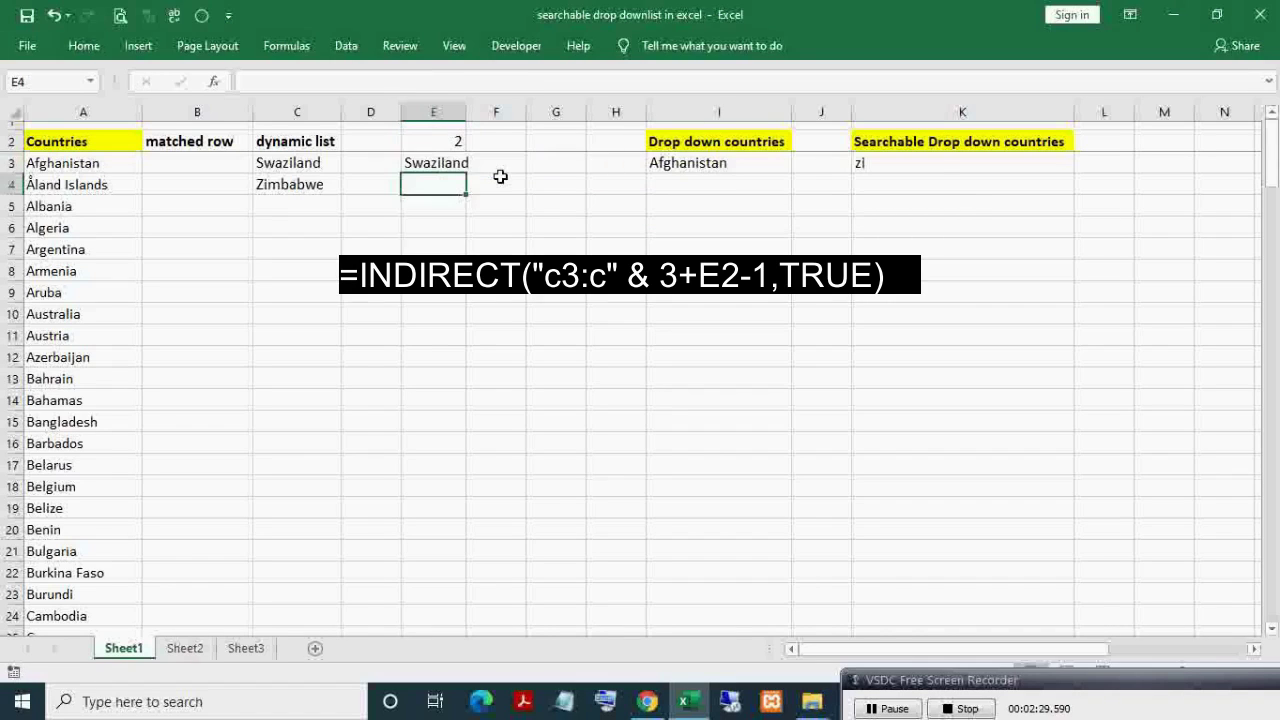
key(Up)
key(Up)
key(F2)
key(Return)
key(F2)
key(Left)
key(Left)
key(Left)
key(Left)
key(Left)
key(Left)
key(Left)
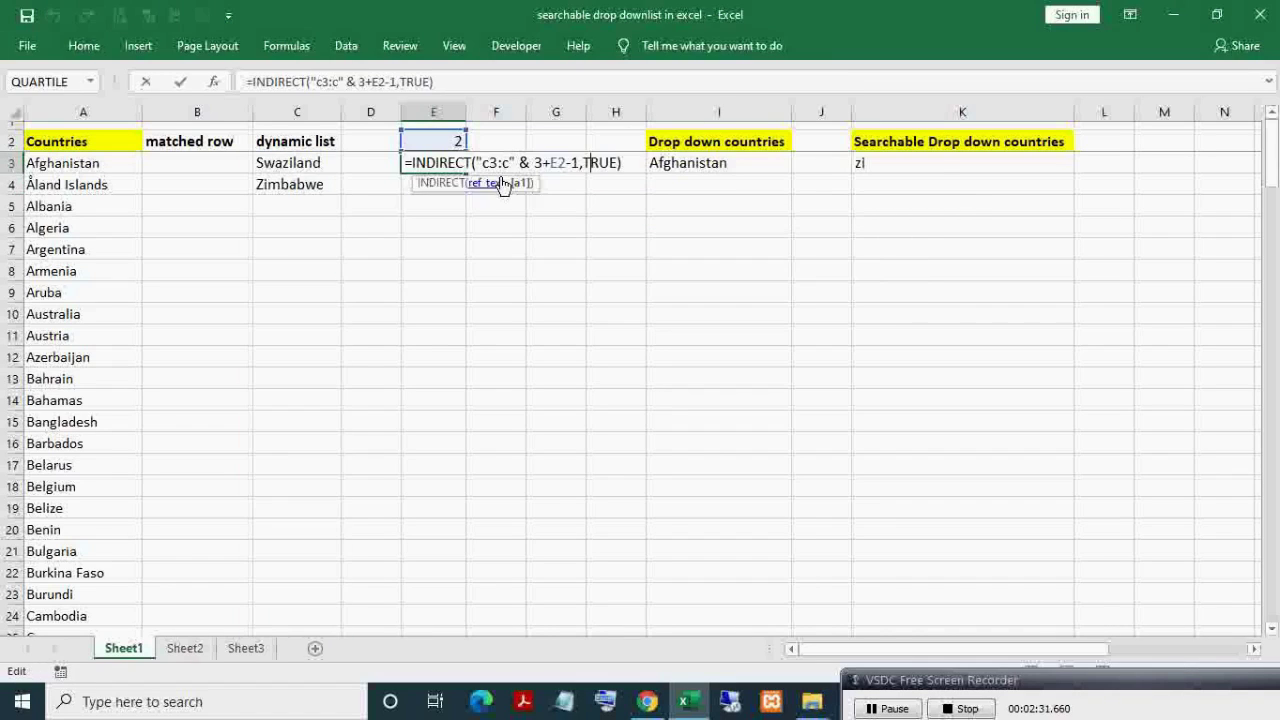
key(Escape)
Copy the COUNTIF expression from E2's formula without its equals sign, leaving the cell unchanged
key(Up)
key(F2)
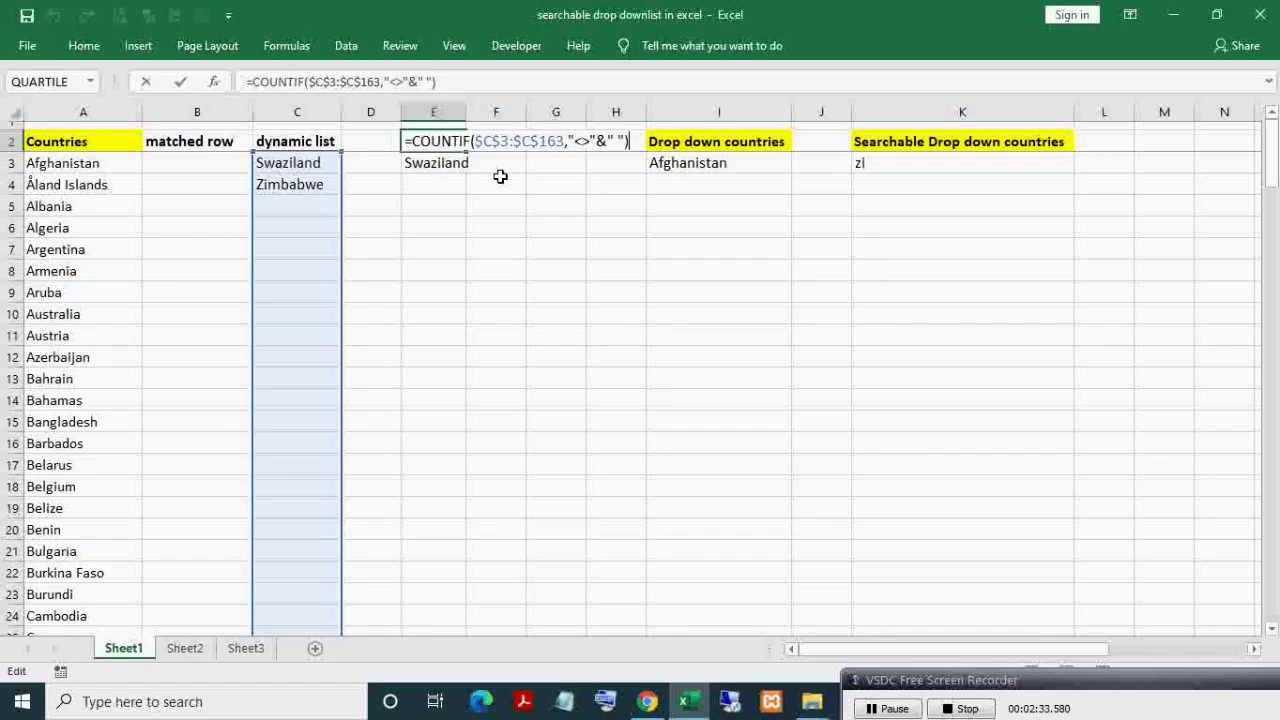
key(shift+Home)
key(shift+Right)
key(ctrl+c)
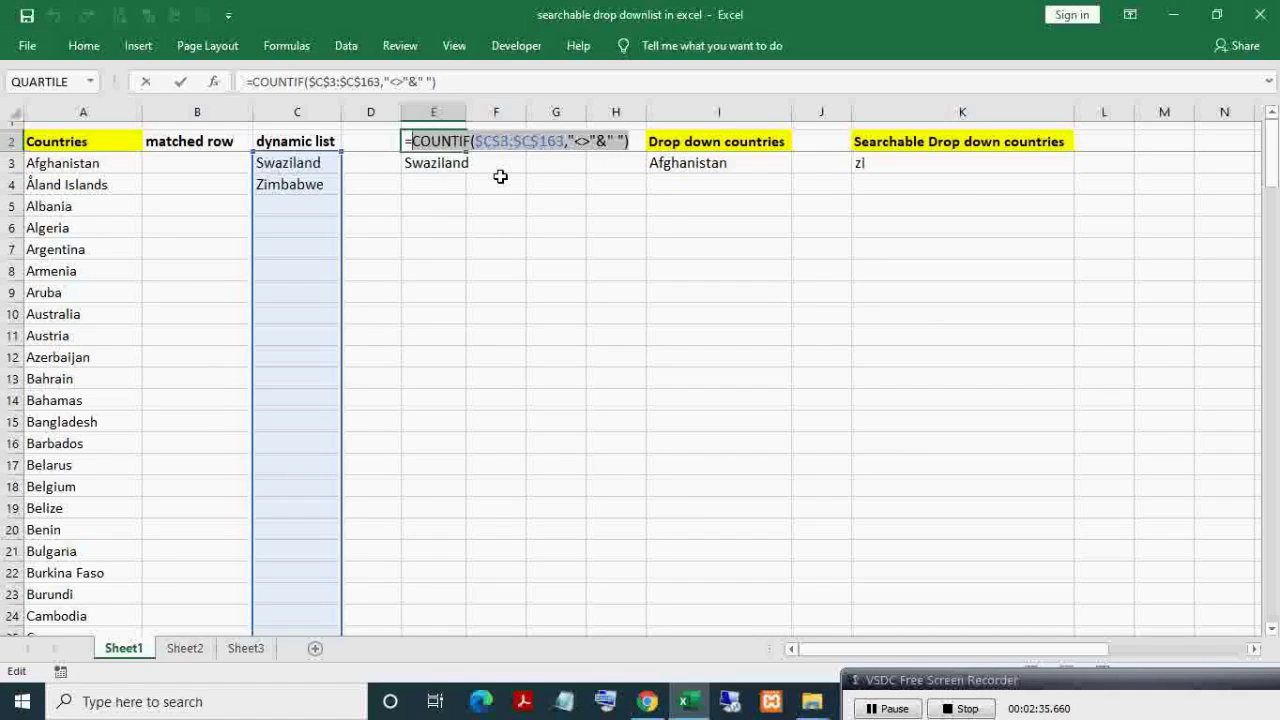
key(Escape)
Replace the E2 reference in E3's INDIRECT formula with the copied COUNTIF($C$3:$C$163,"<>"&" ") expression
key(Down)
key(F2)
key(Left)
key(Left)
key(Left)
key(Left)
key(Left)
key(Left)
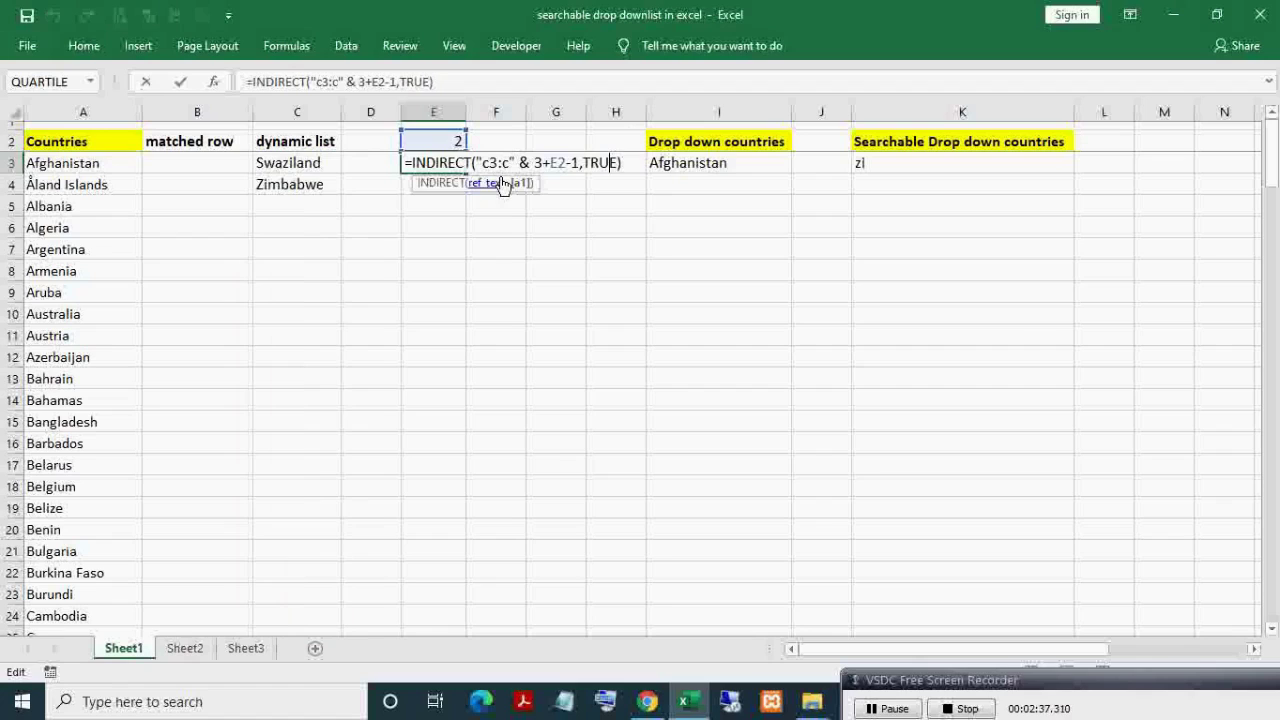
key(Left)
key(Left)
key(shift+Left)
key(shift+Left)
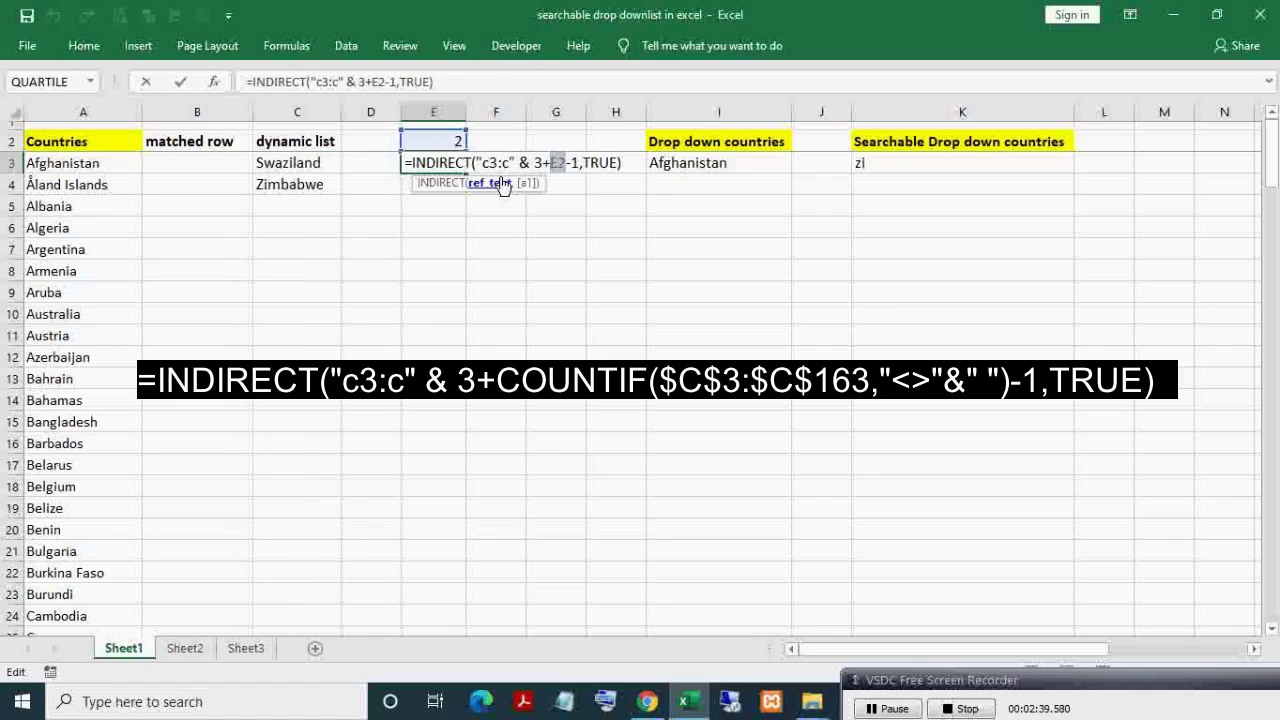
key(ctrl+v)
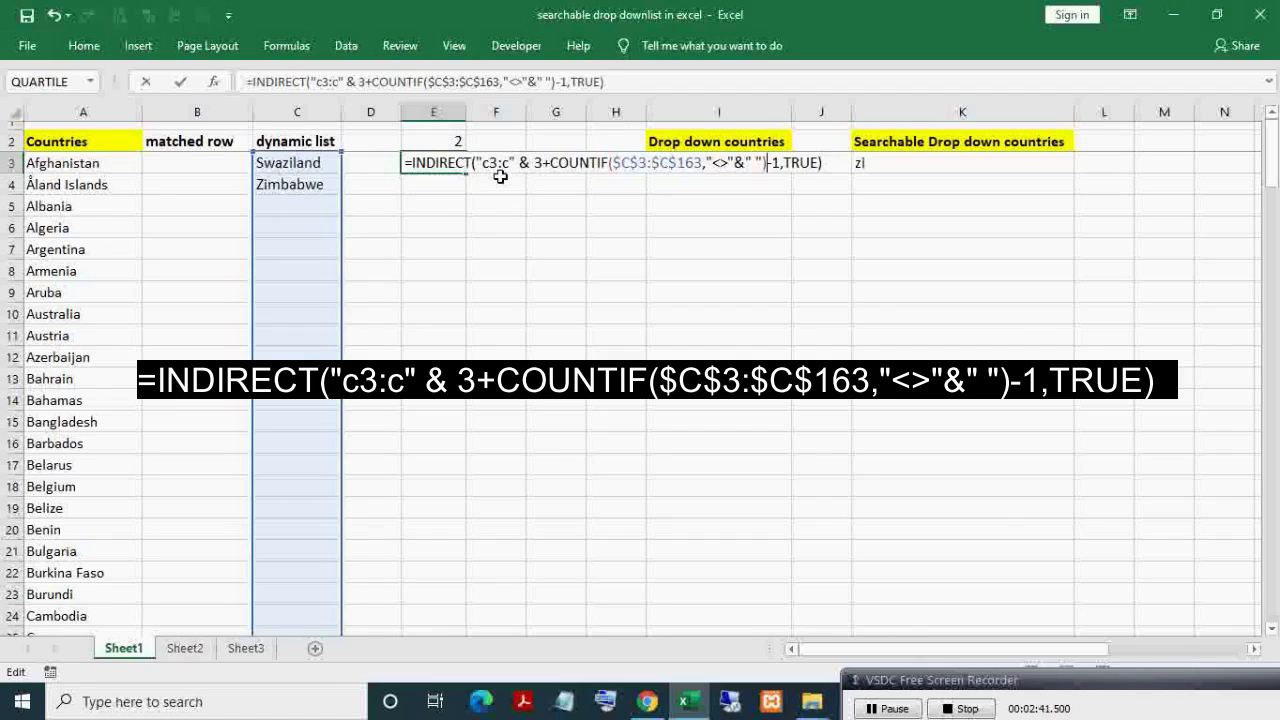
key(Return)
Copy the complete INDIRECT formula text from E3, leaving the cell unchanged
key(Up)
key(F2)
key(shift+Left)
key(shift+Left)
key(shift+Left)
key(shift+Left)
key(shift+Left)
key(shift+Left)
key(shift+Left)
key(shift+Left)
key(shift+Left)
key(shift+Left)
key(shift+Left)
key(shift+Left)
key(shift+Left)
key(shift+Left)
key(shift+Left)
key(shift+Left)
key(shift+Left)
key(shift+Left)
key(shift+Left)
key(shift+Left)
key(shift+Left)
key(shift+Left)
key(shift+Left)
key(shift+Left)
key(shift+Left)
key(shift+Left)
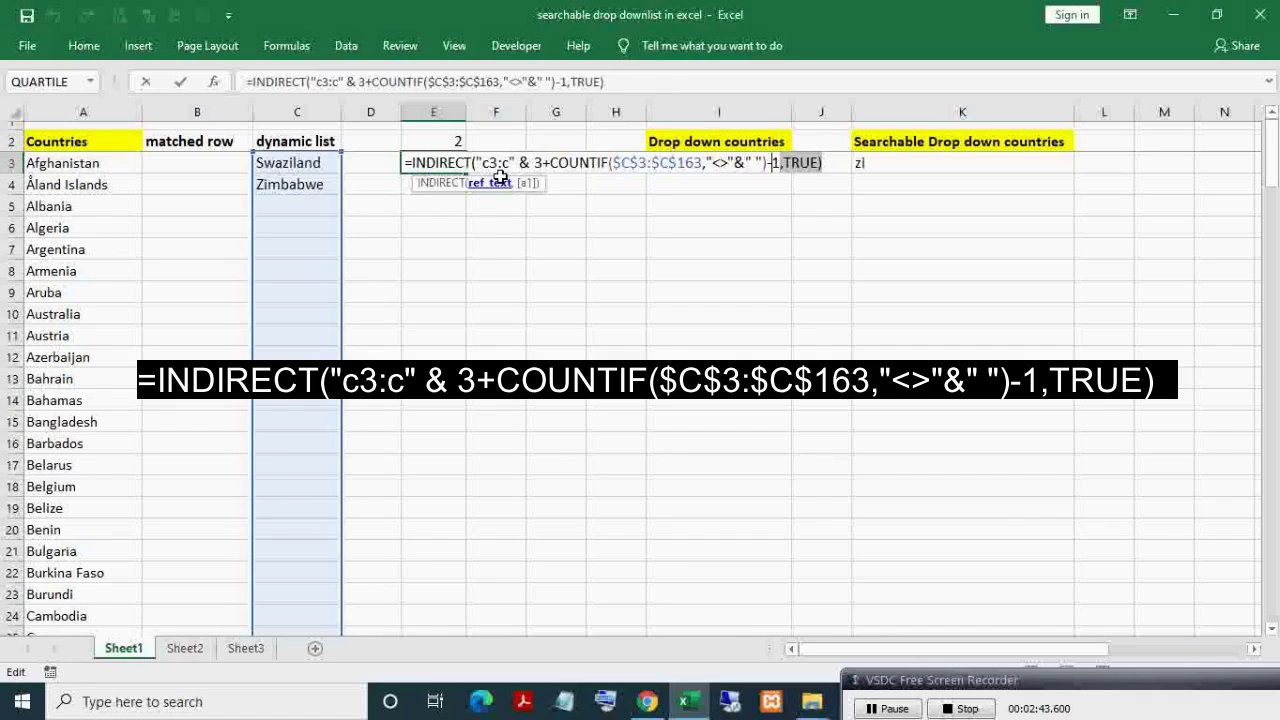
key(Return)
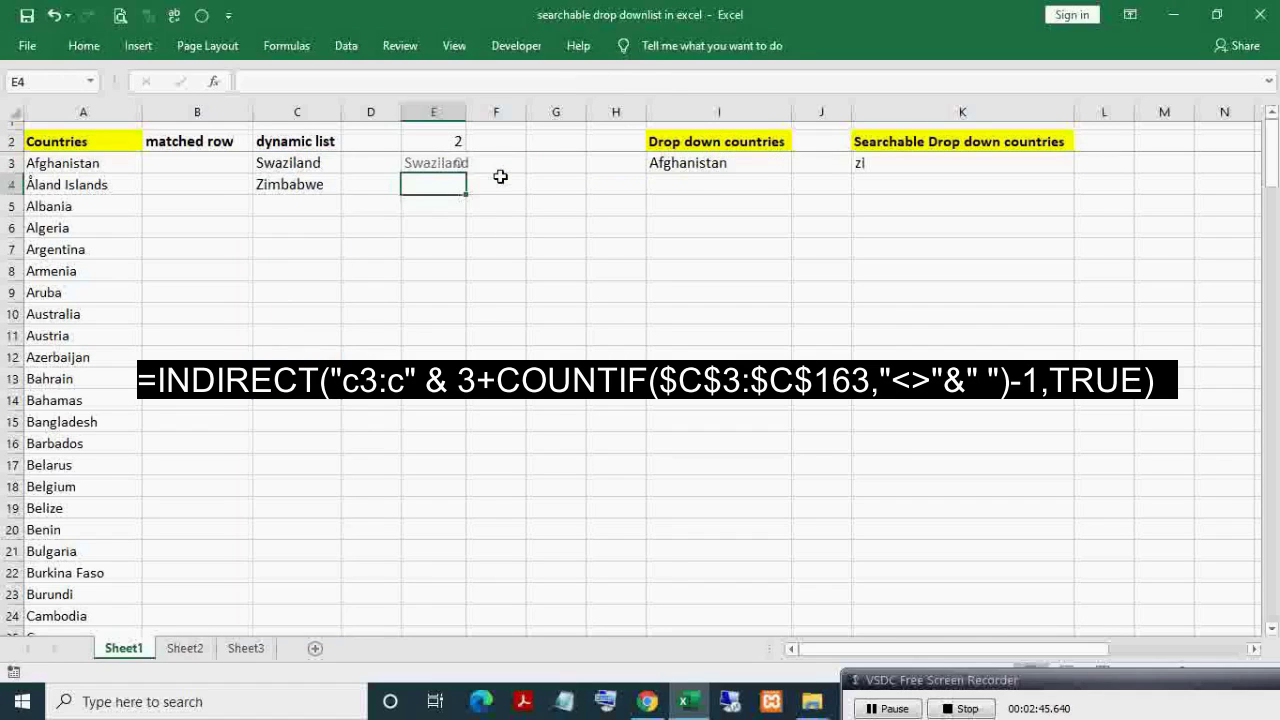
Replace the list source in K3's data validation with the copied INDIRECT formula that counts the filled entries in C3:C163
click(875, 162)
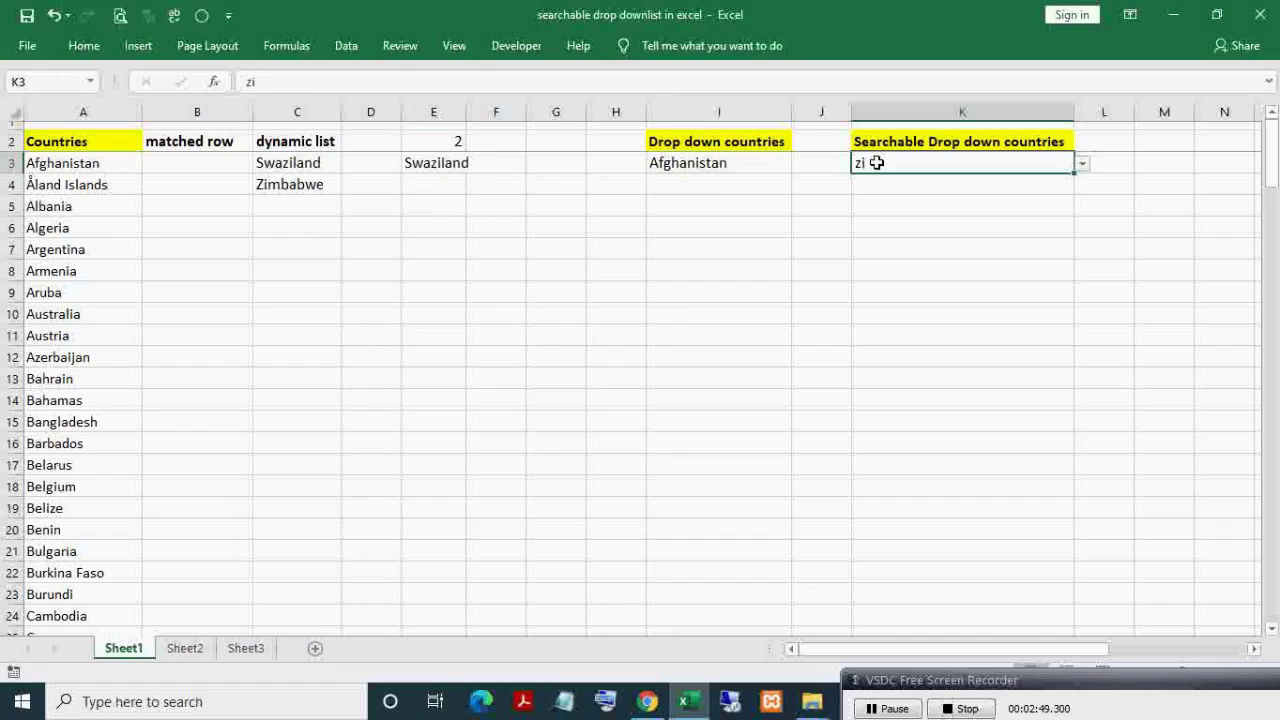
key(alt+d)
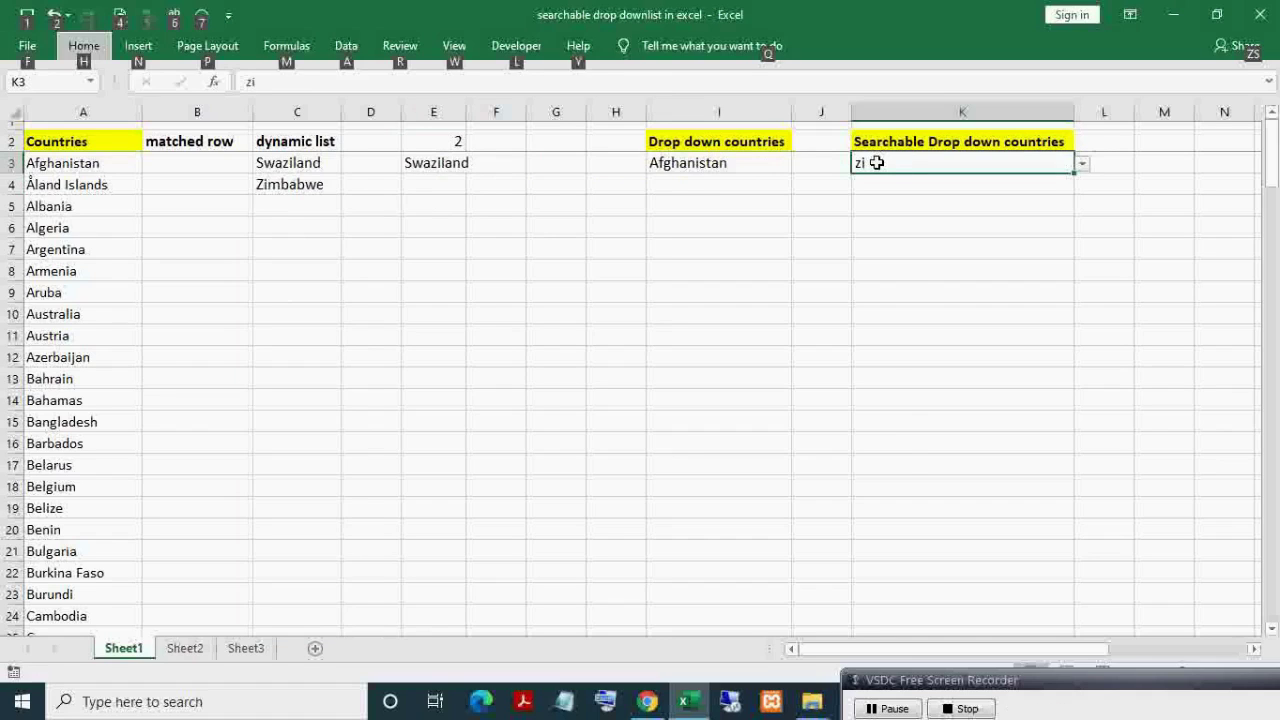
key(l)
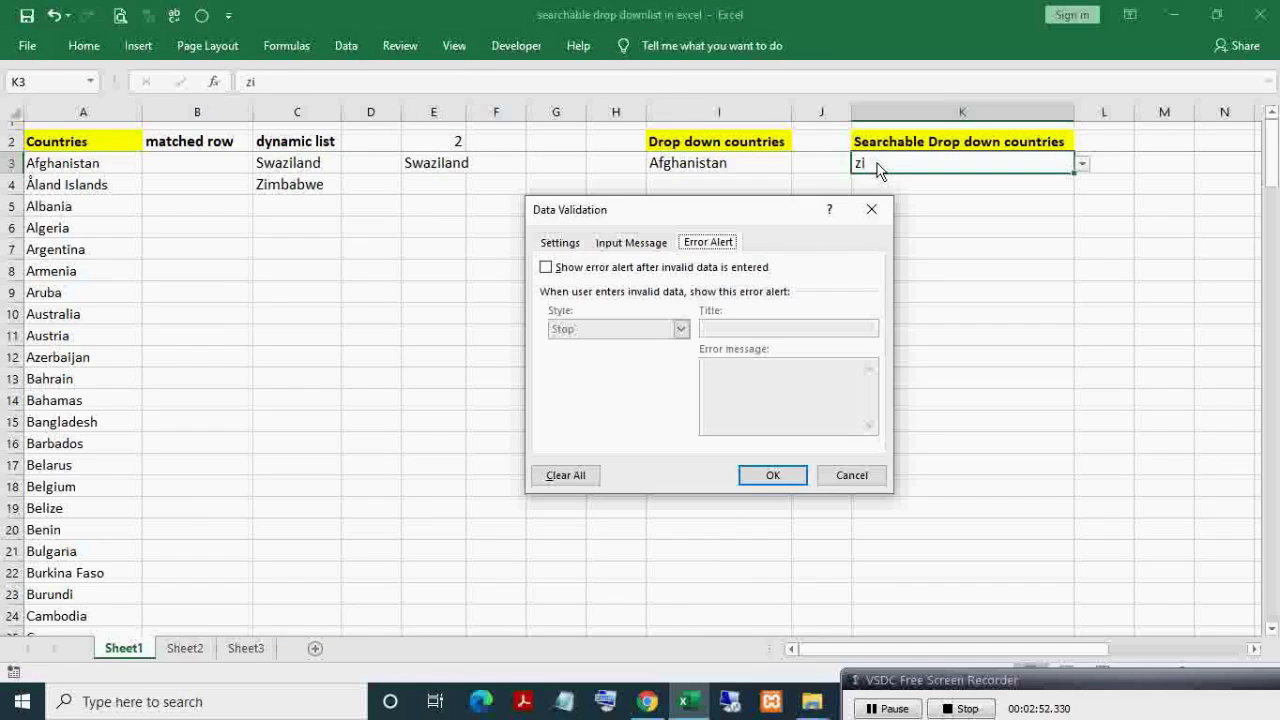
click(557, 244)
drag(645, 381, 550, 383)
key(ctrl+v)
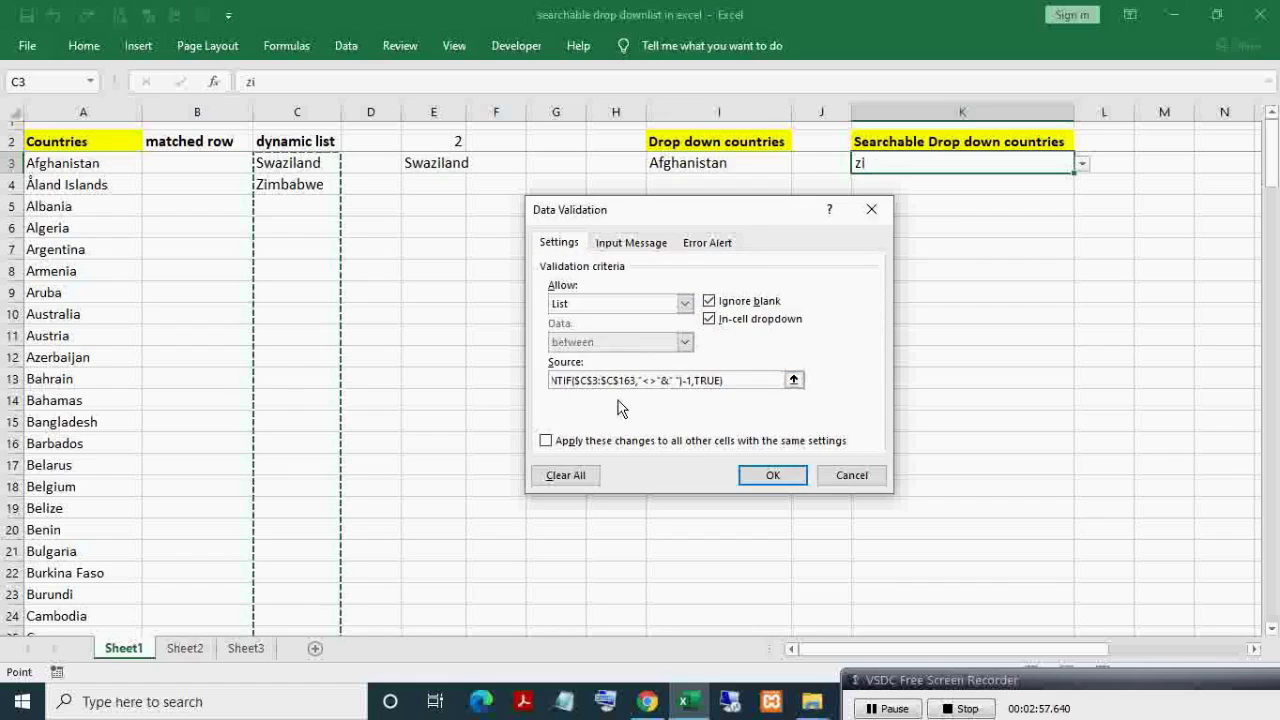
click(770, 475)
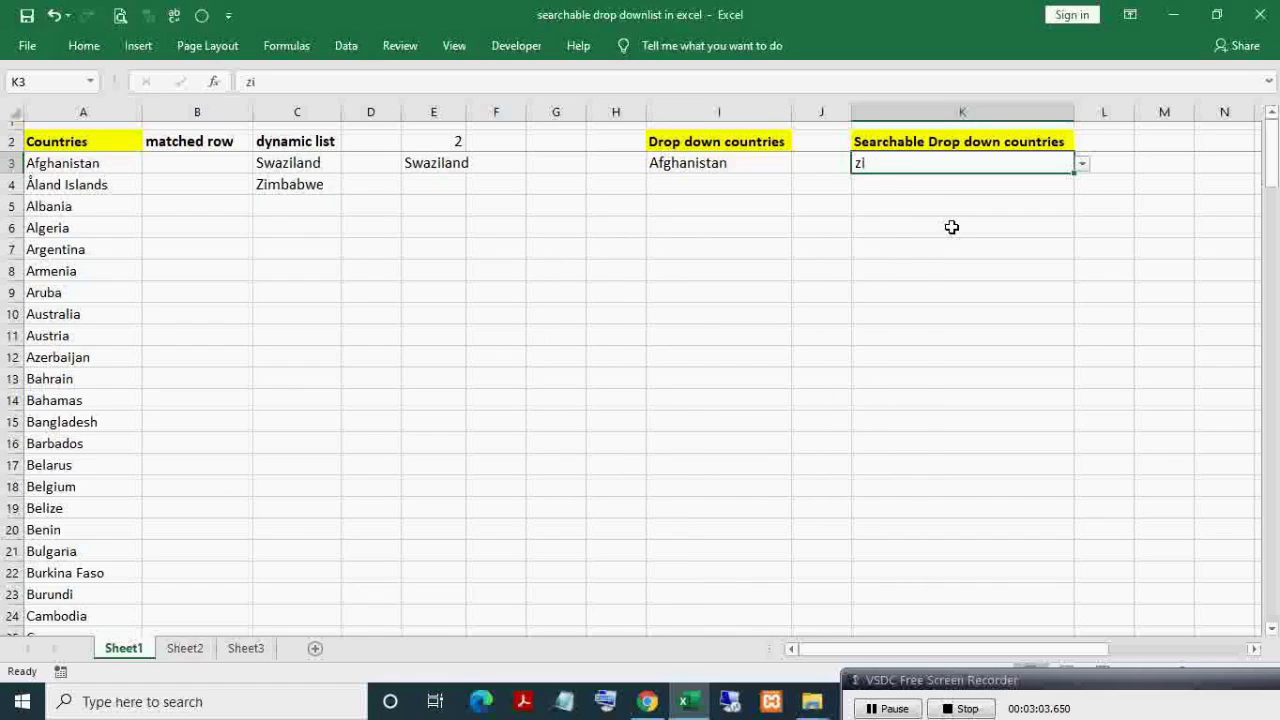
Enter the search text "ia" in K3 and browse the filtered countries in its drop-down list without choosing one
text(ia)
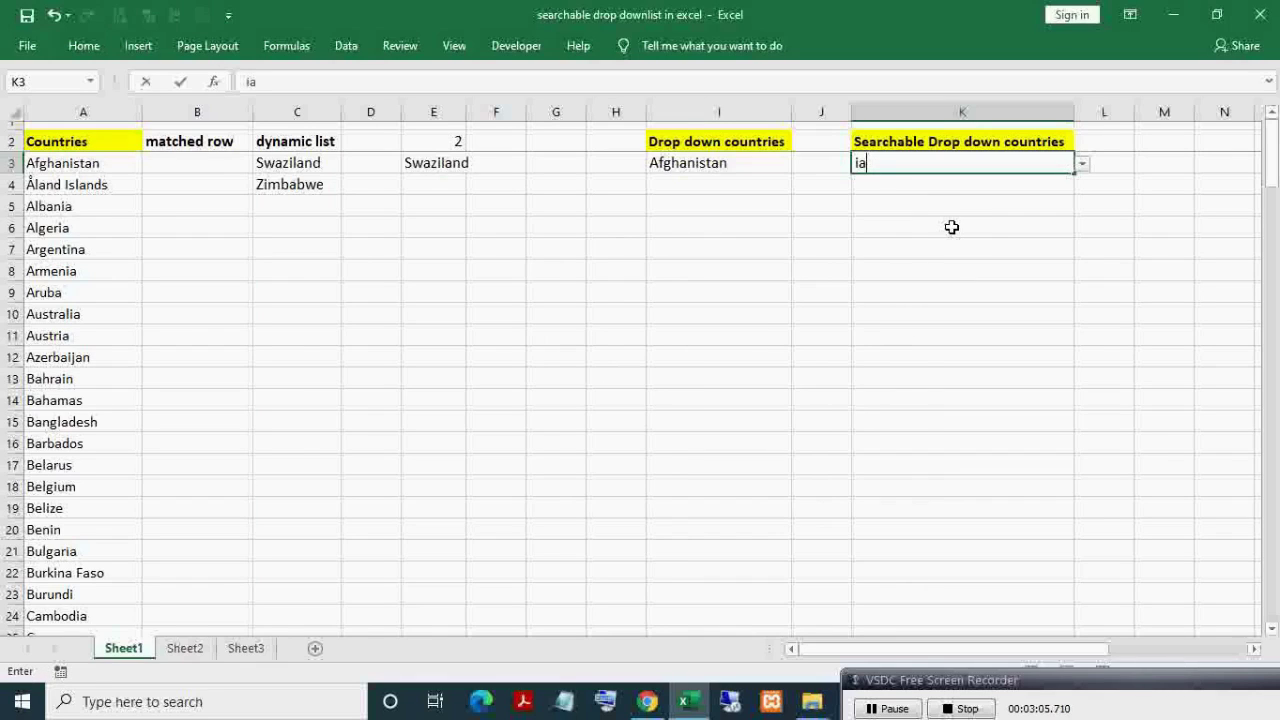
key(Return)
key(Up)
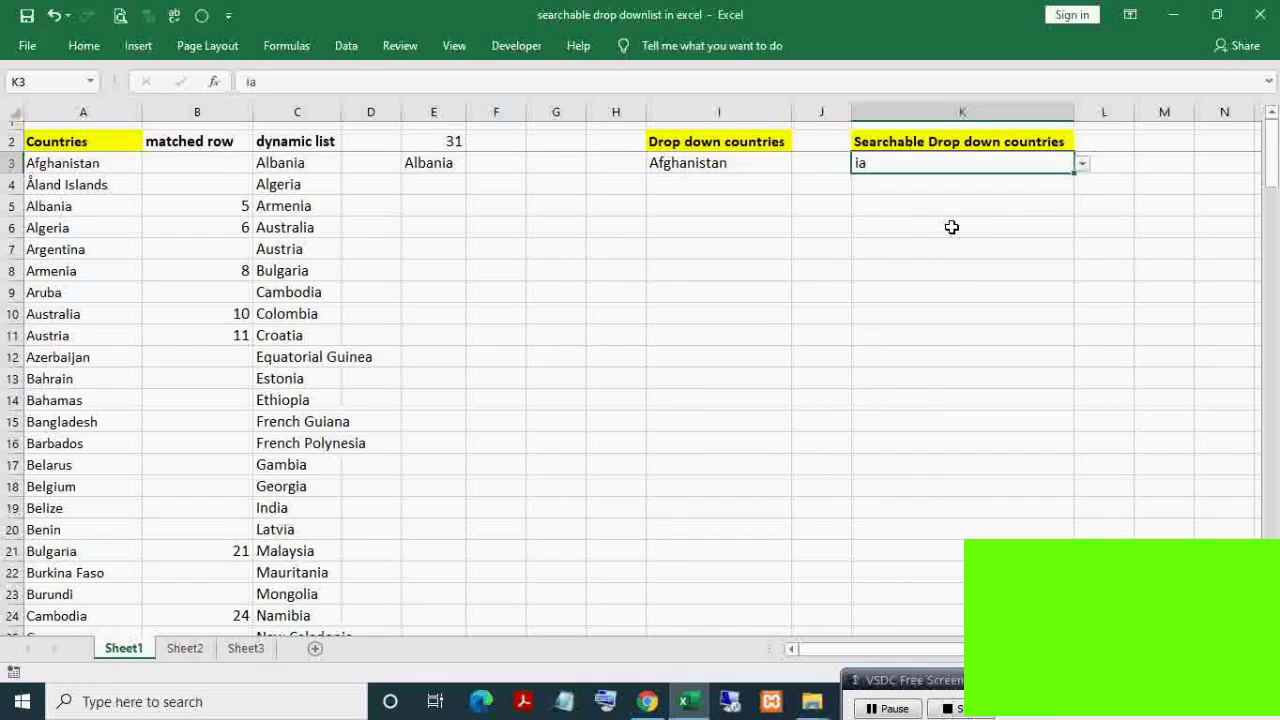
key(alt+Down)
scroll(954, 234, down, 7)
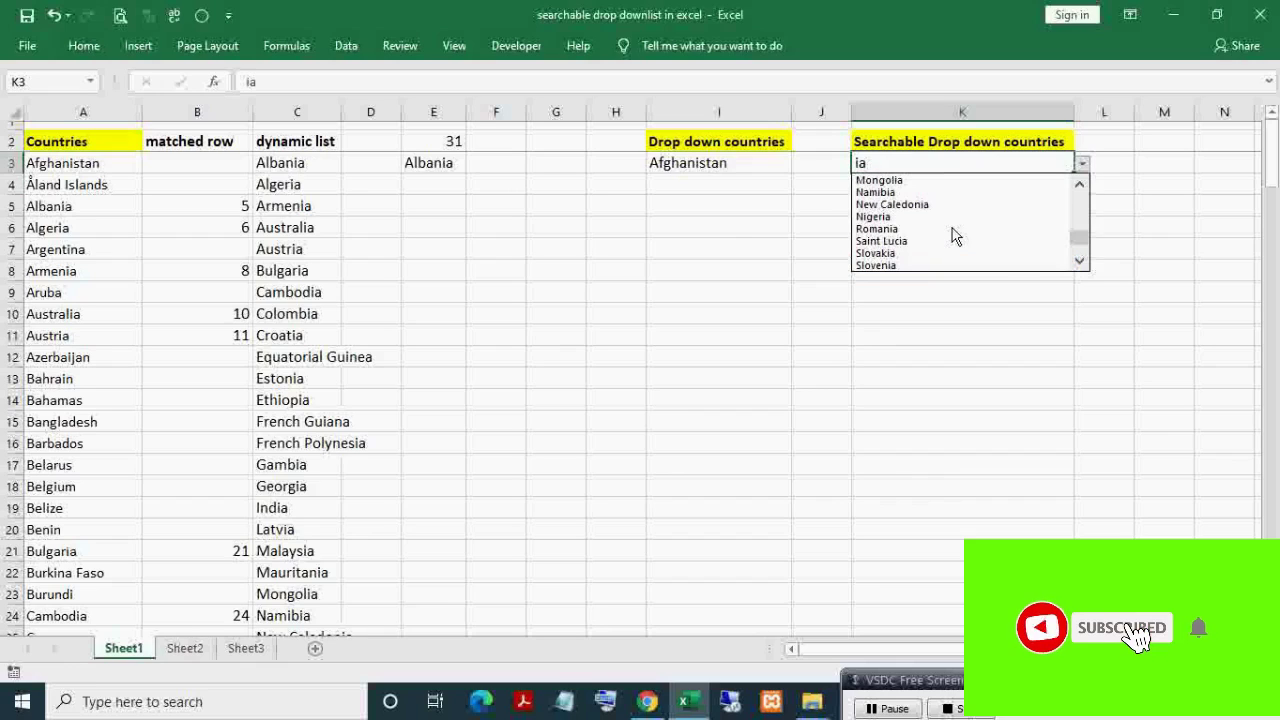
key(Down)
key(Down)
key(Down)
key(Down)
key(Down)
key(Down)
key(Down)
key(Down)
key(Down)
key(Down)
key(Up)
key(Up)
key(Up)
key(Up)
key(Up)
key(Up)
key(Up)
key(Up)
key(Escape)
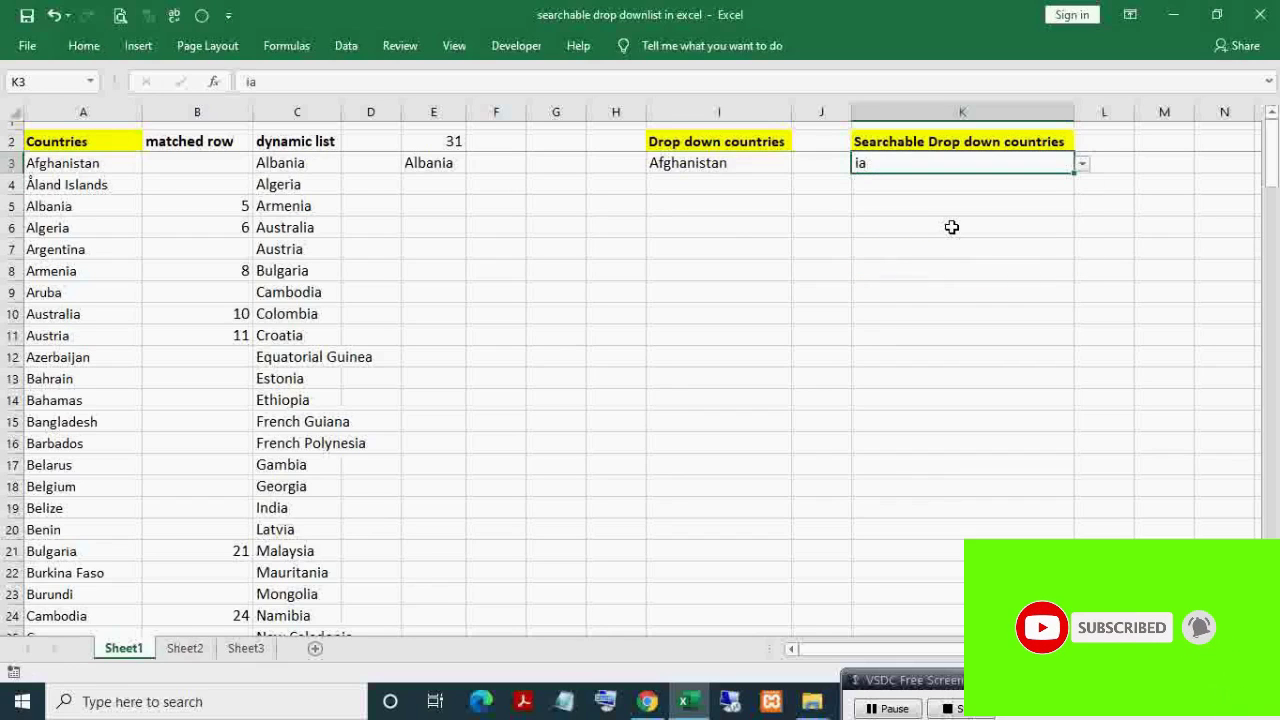
Enter the search text "za" in K3 and choose Mozambique from its filtered drop-down list
text(za)
key(Return)
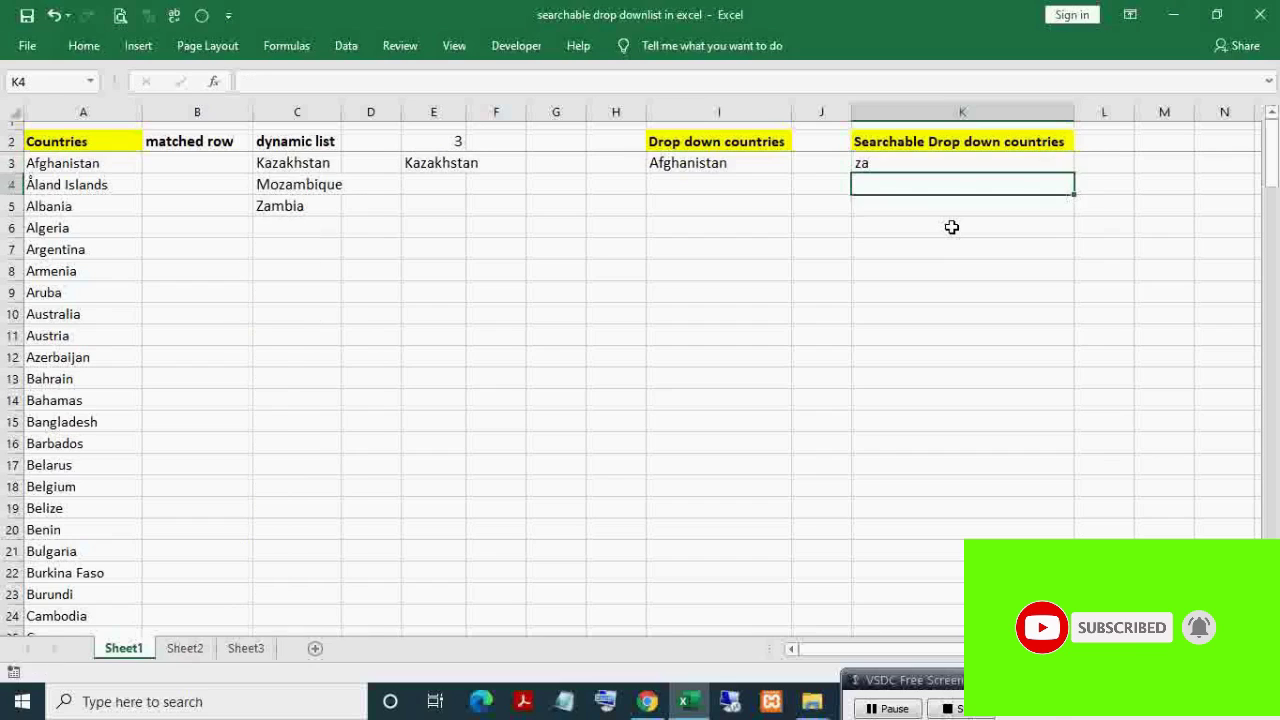
key(Up)
key(alt+Down)
key(Up)
key(Up)
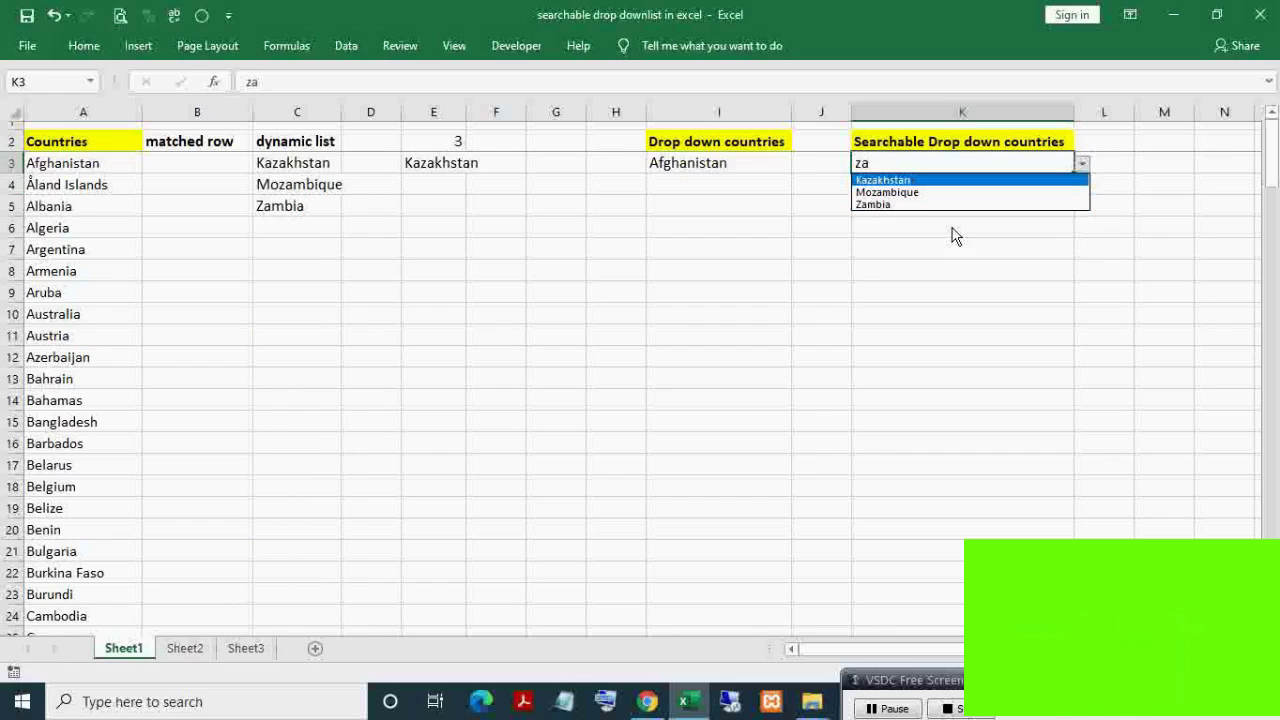
key(Escape)
key(Down)
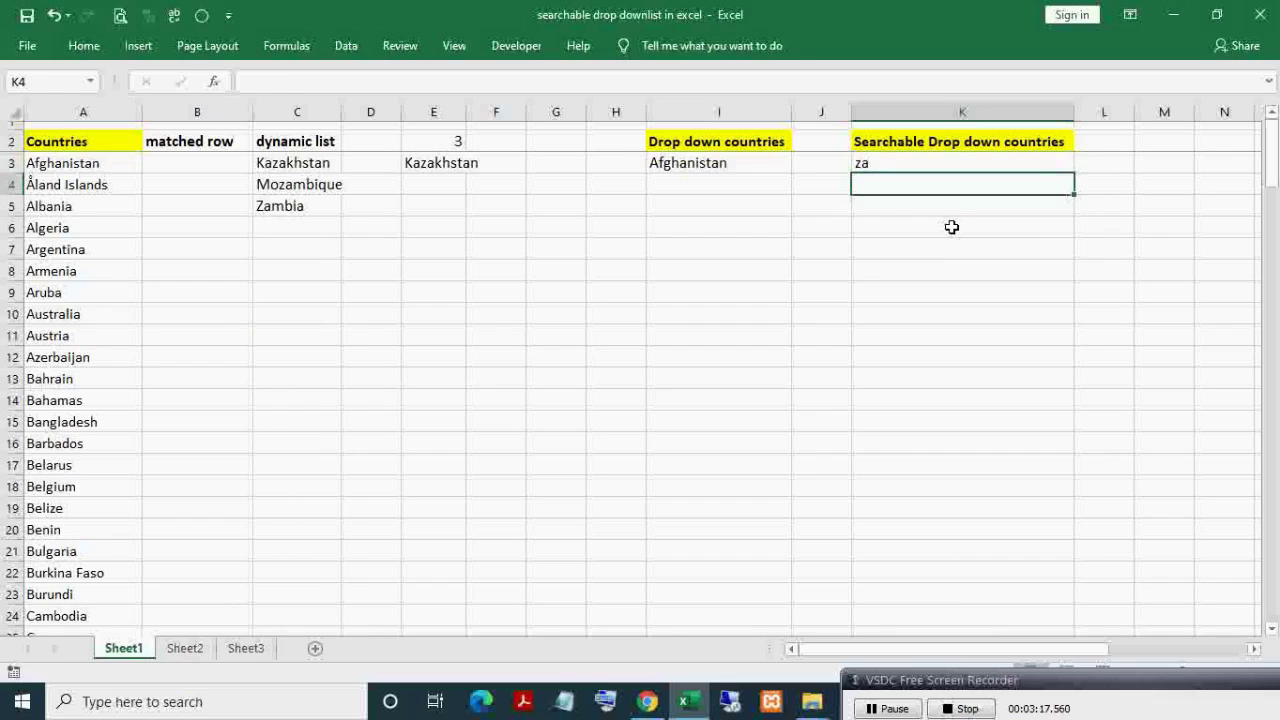
key(Up)
key(alt+Down)
key(Down)
key(Return)
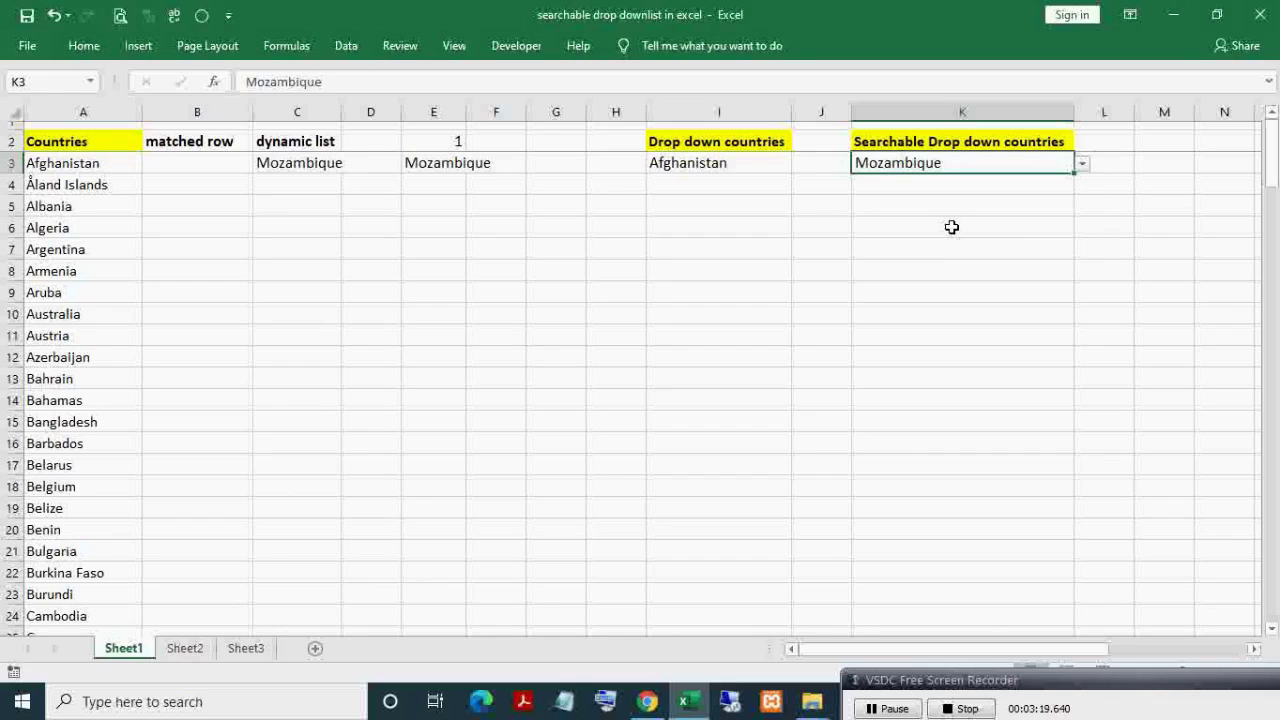
Enter the search text "in" in K3 and choose Bahrain from its filtered drop-down list
text(in)
key(Return)
key(Up)
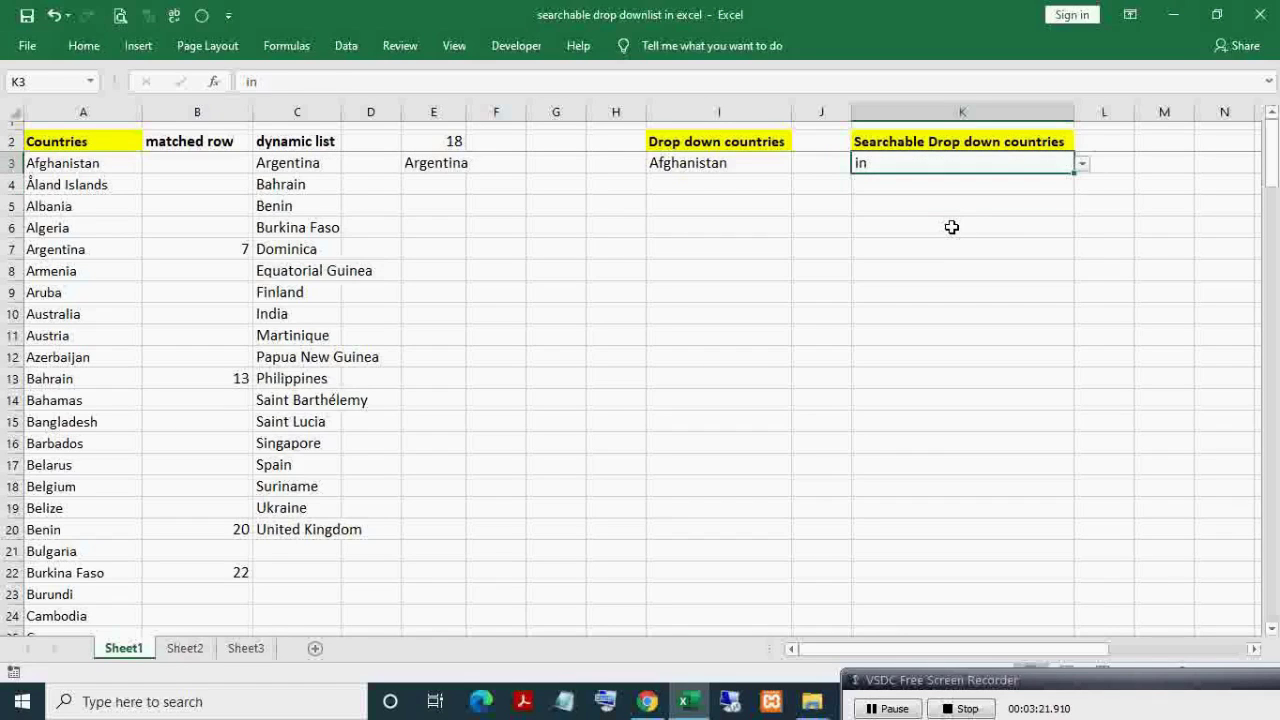
key(alt+Down)
key(Up)
key(Up)
key(Up)
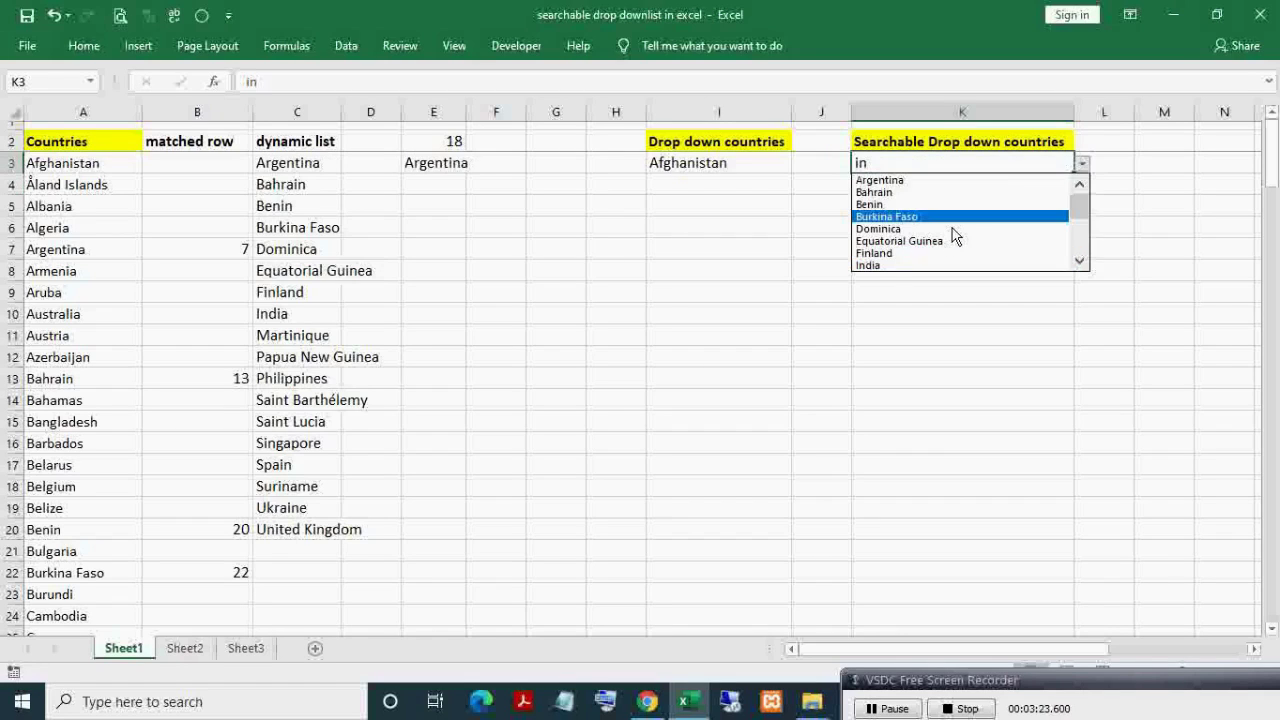
key(Up)
key(Up)
key(Return)
key(Down)
key(Down)
key(Up)
key(Up)
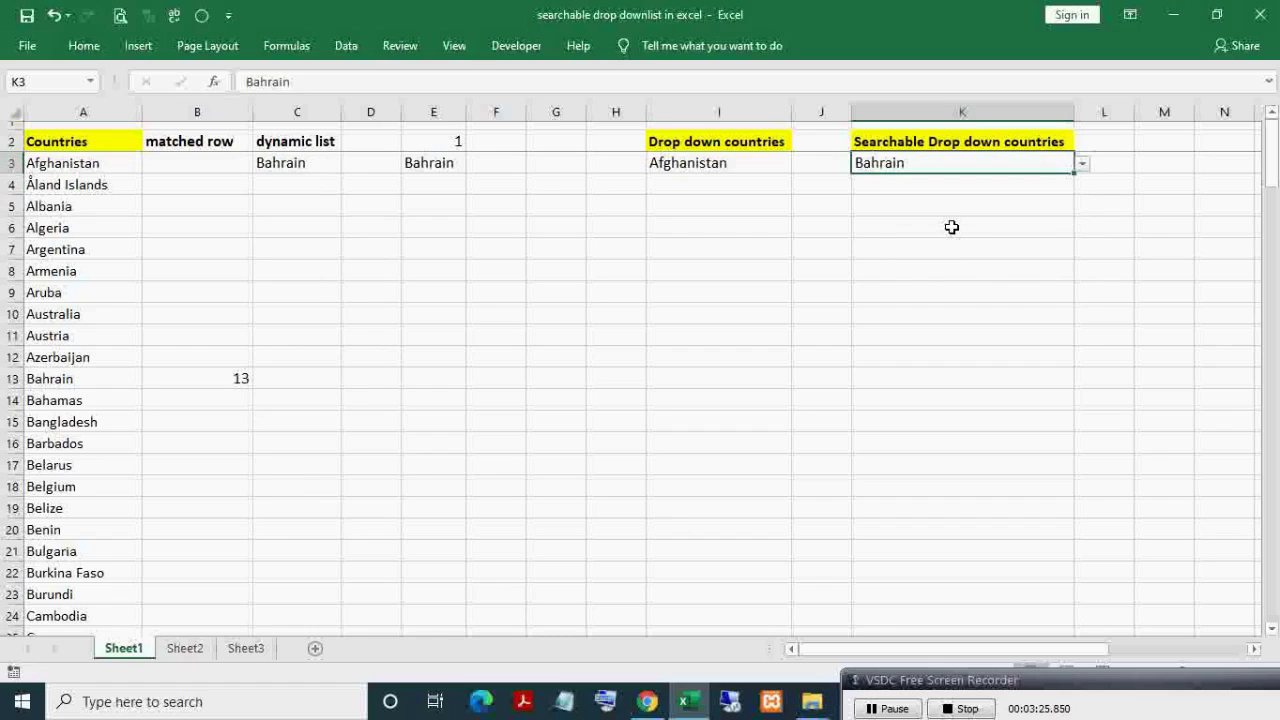
Enter "in" in K3 again, check its drop-down list through to the last country, and choose Dominica
text(in)
key(Return)
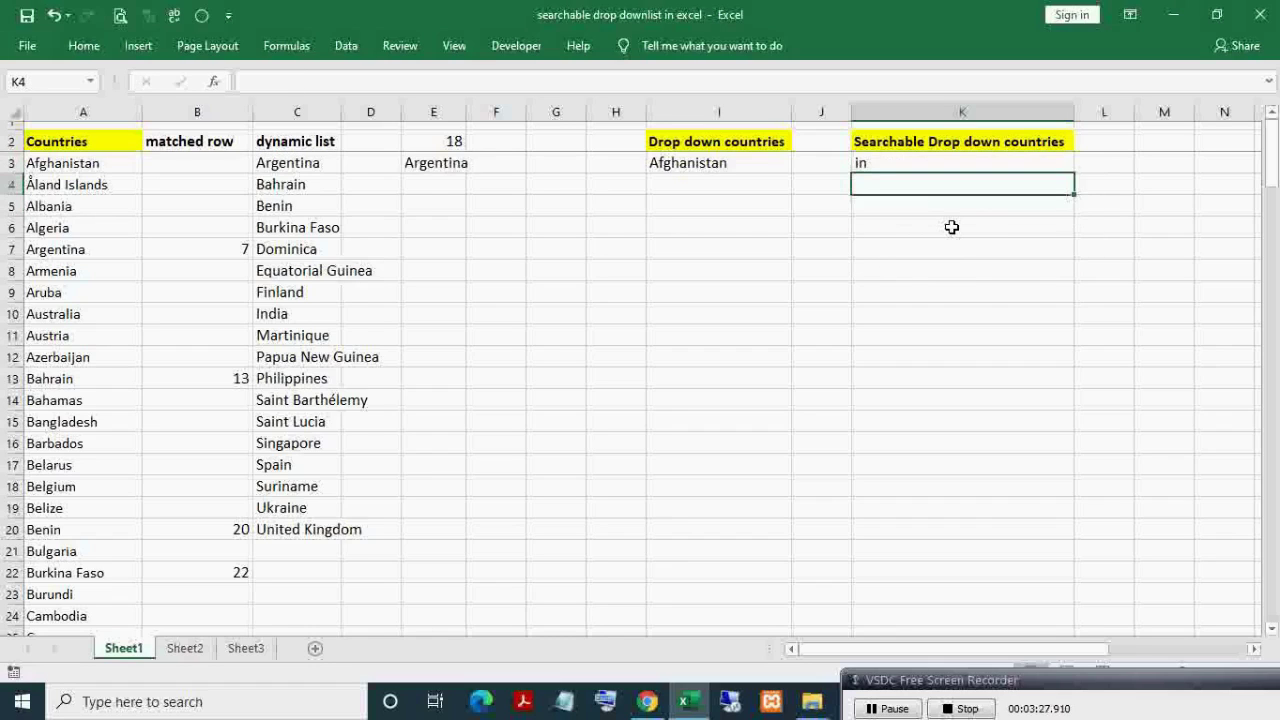
key(Up)
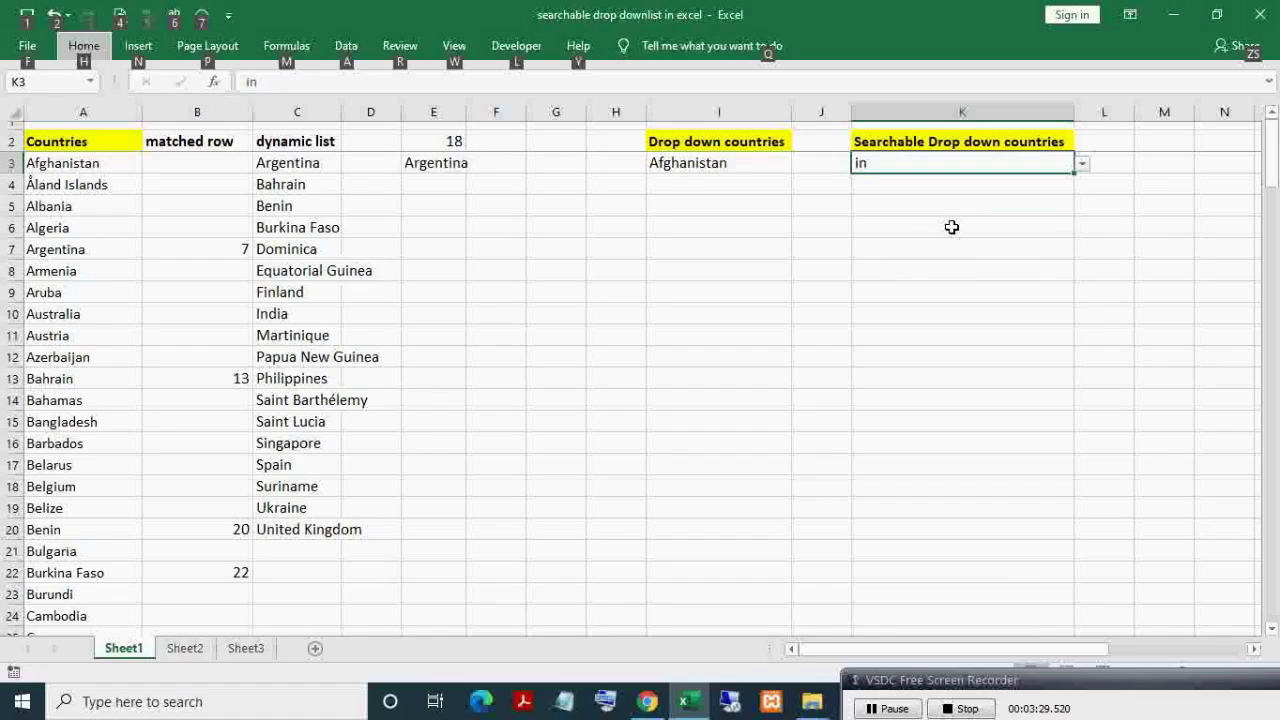
key(alt+Down)
key(Down)
key(Down)
key(Down)
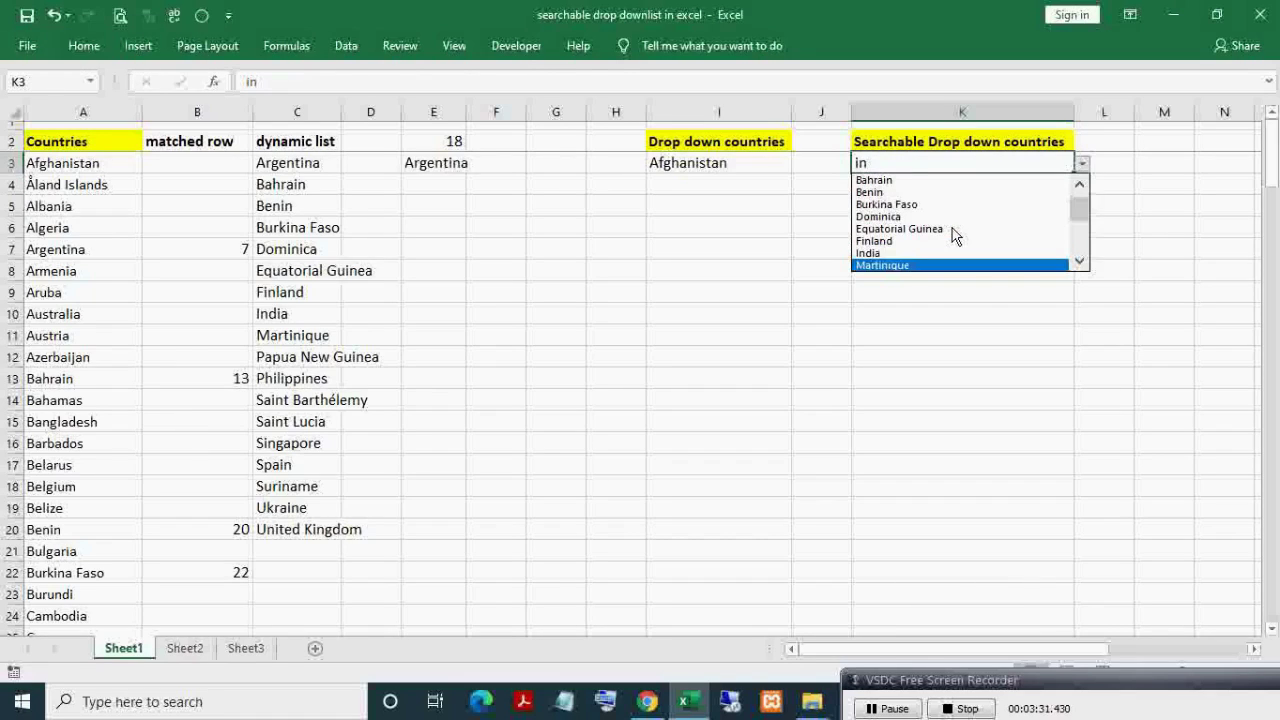
key(Down)
key(Down)
key(Down)
key(Down)
key(Down)
key(Down)
key(Down)
key(Down)
key(Down)
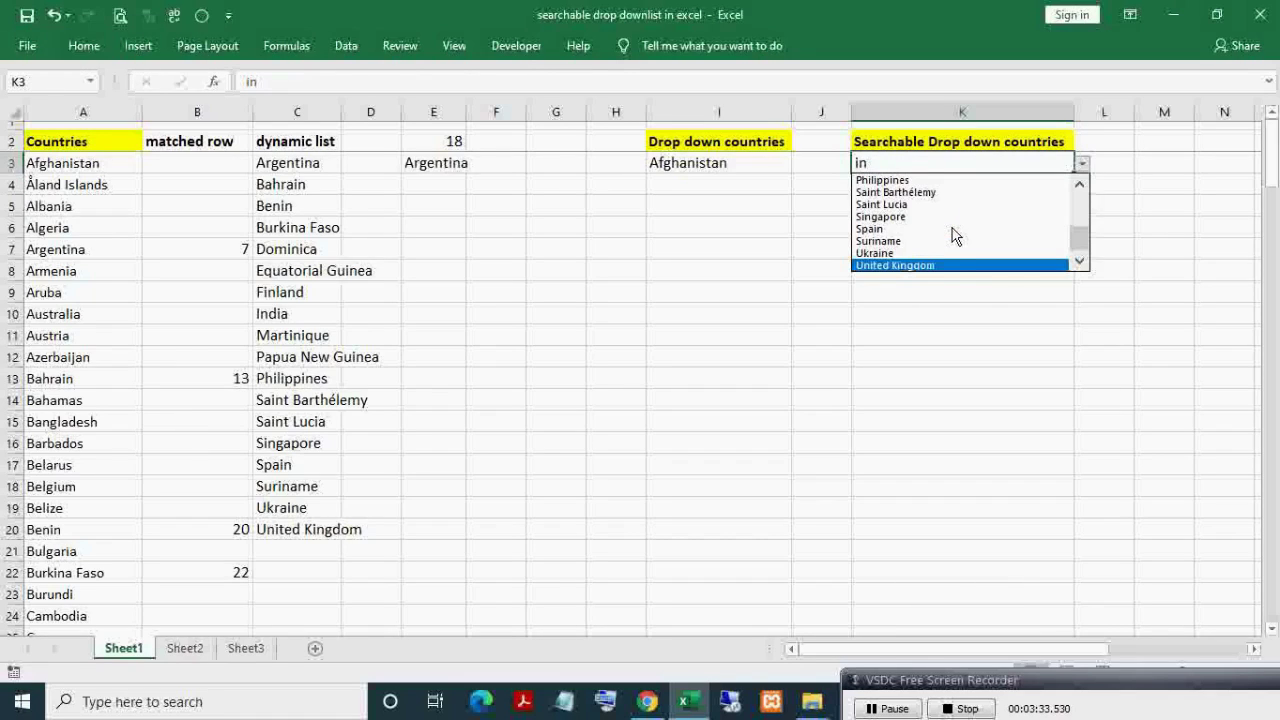
key(Up)
key(Up)
key(Up)
key(Up)
key(Up)
key(Up)
key(Up)
key(Up)
key(Up)
key(Up)
key(Up)
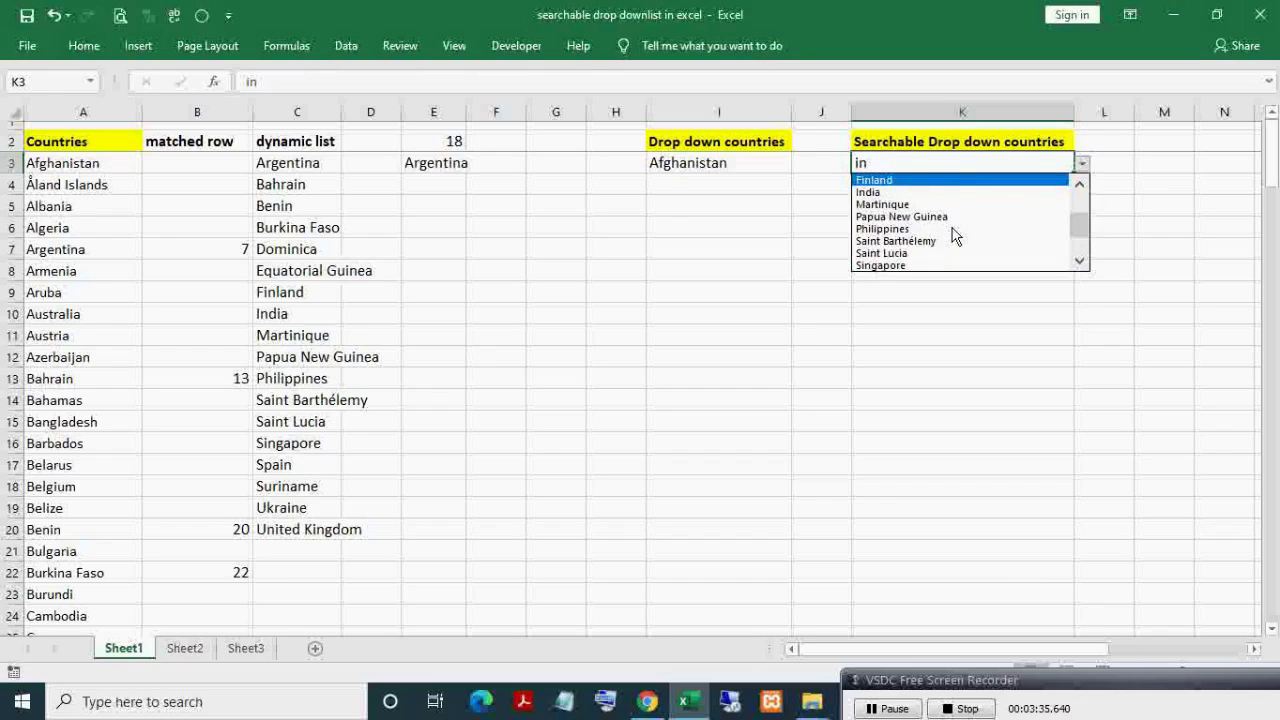
key(Up)
key(Up)
key(Up)
key(Up)
key(Up)
key(Down)
key(Down)
key(Down)
key(Return)
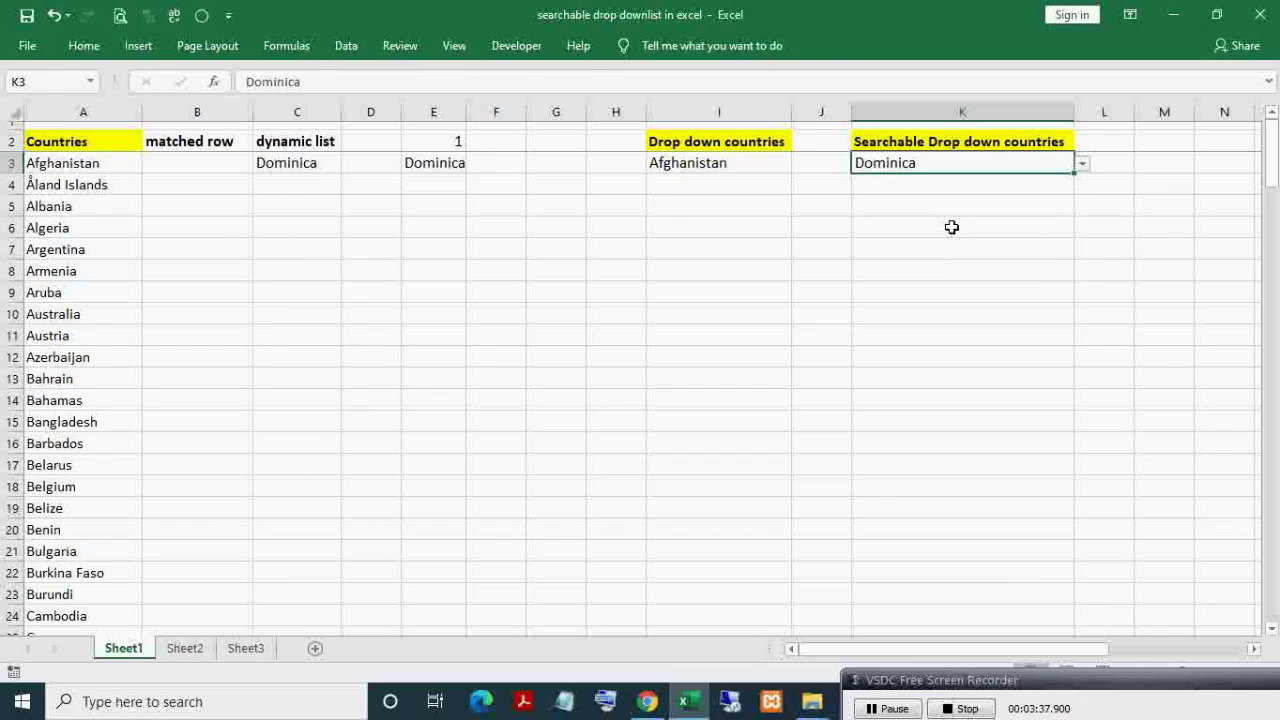
key(Up)
key(Down)
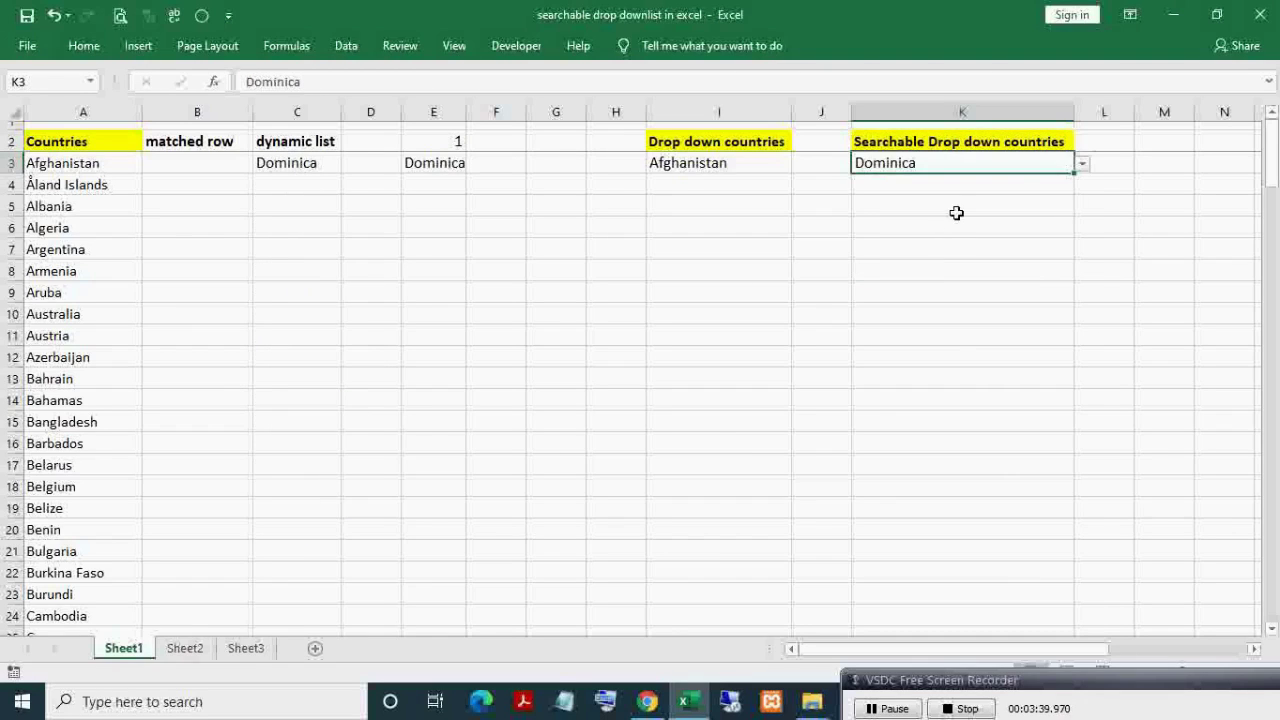